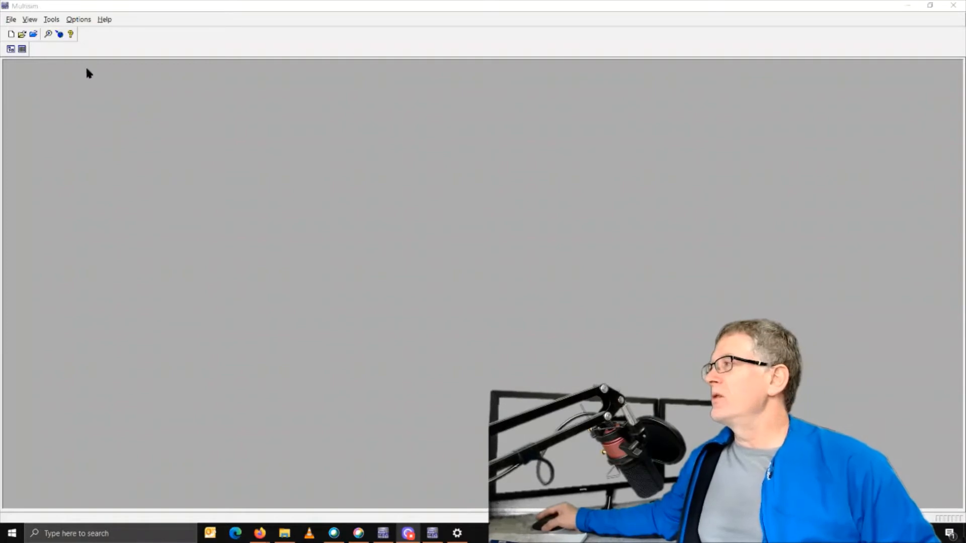
Create a new design from the Blank template.
left_click(11, 20)
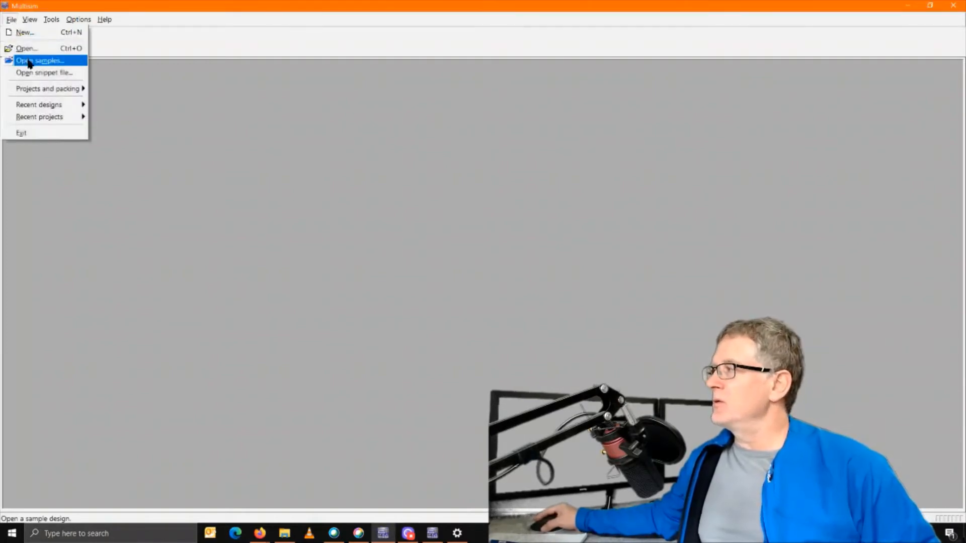
left_click(26, 34)
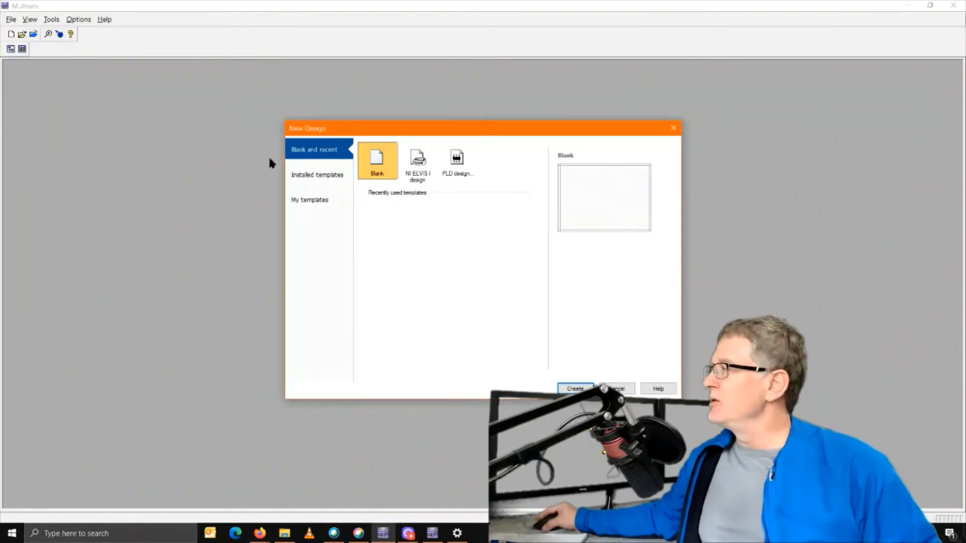
left_click(575, 389)
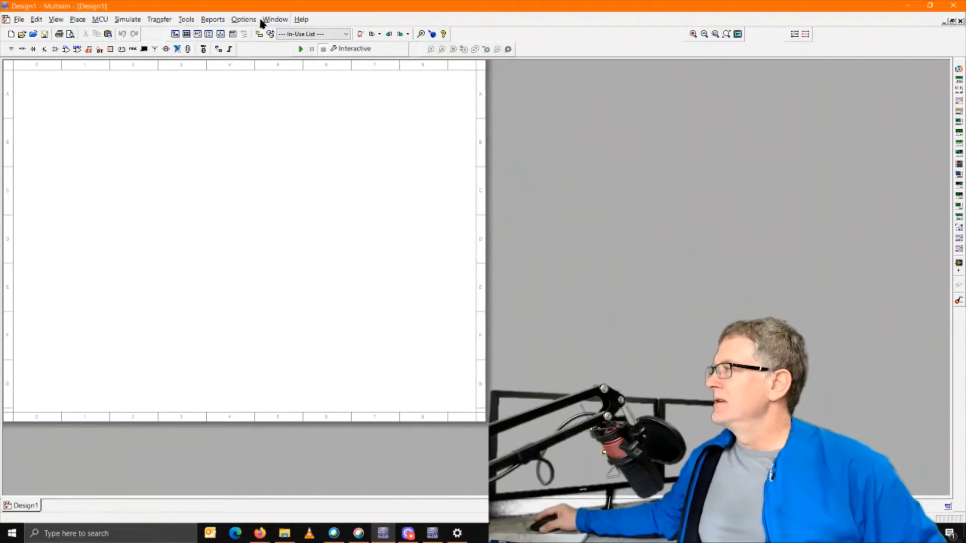
Review the PCB and workspace settings in the sheet properties and close them without changes.
left_click(243, 20)
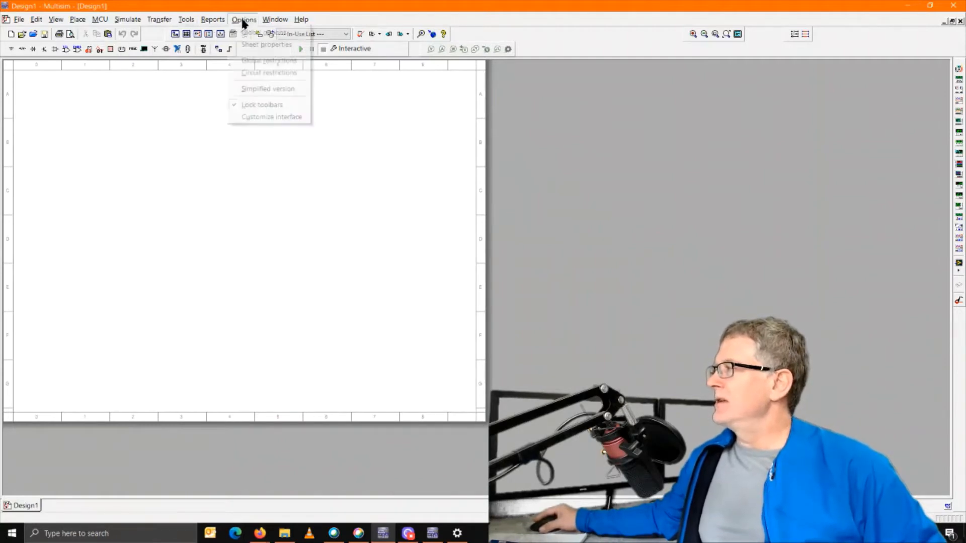
left_click(258, 47)
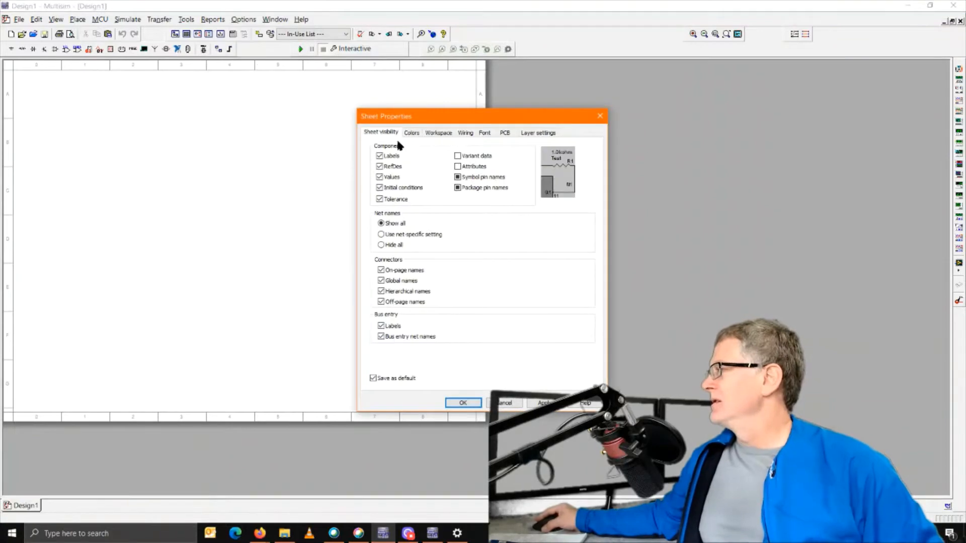
left_click(505, 134)
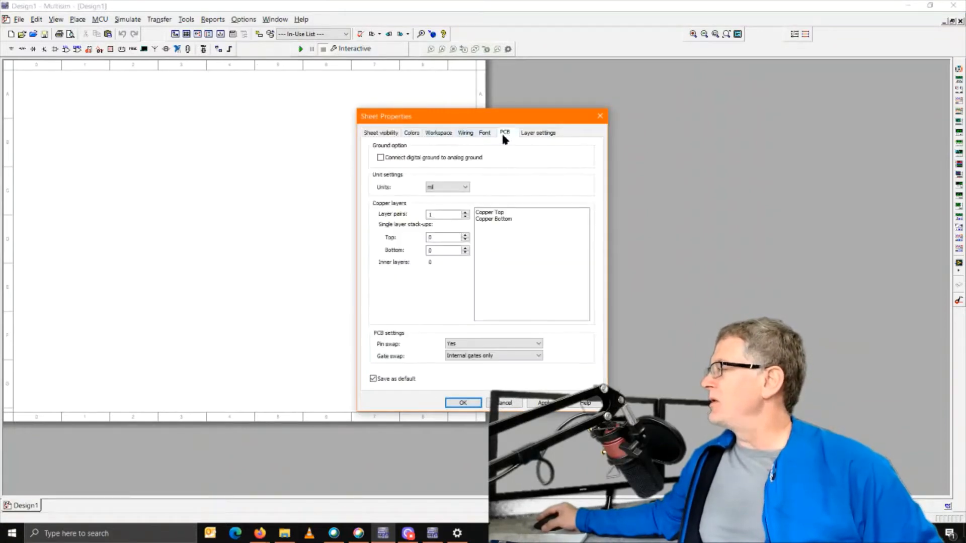
left_click(434, 134)
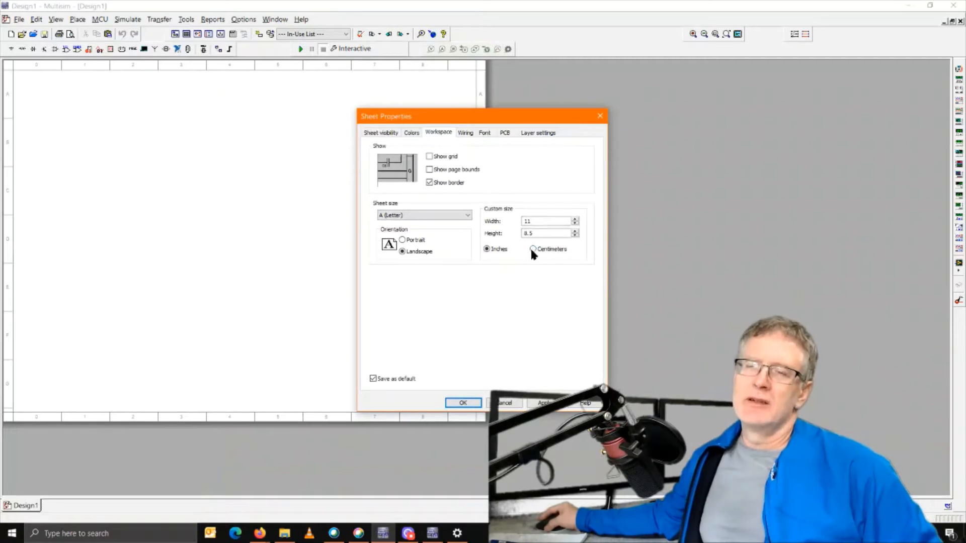
left_click(513, 406)
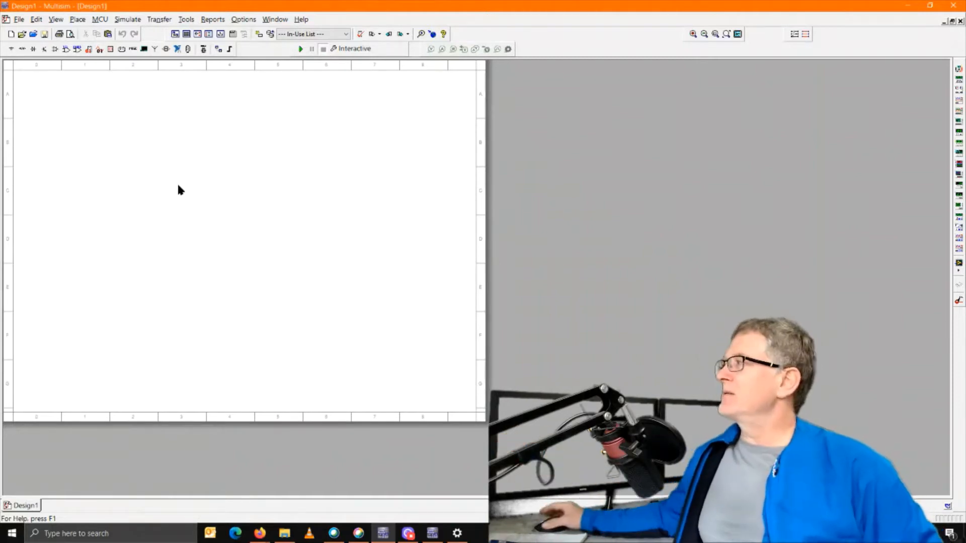
Open the component browser and list the Master Database parts for all groups and all families.
left_click(80, 19)
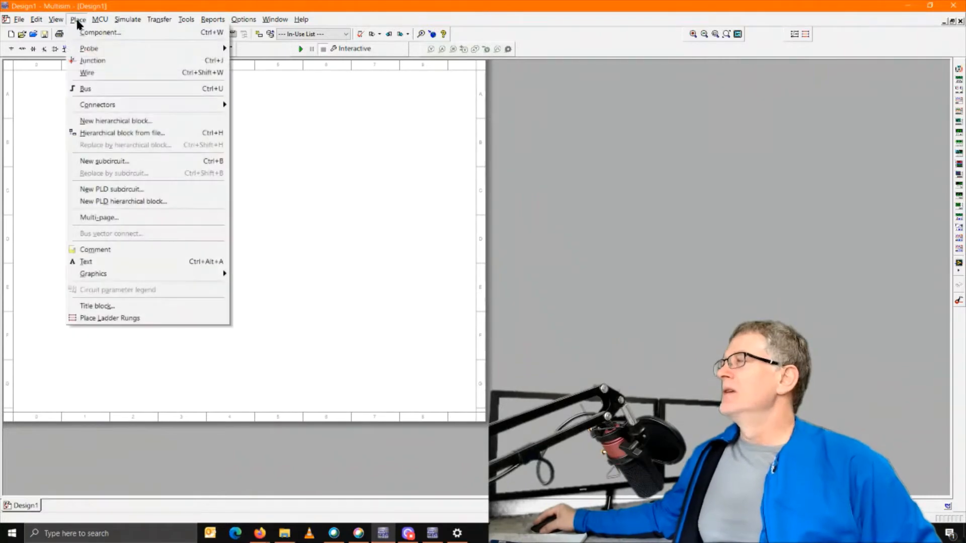
left_click(79, 20)
left_click(78, 20)
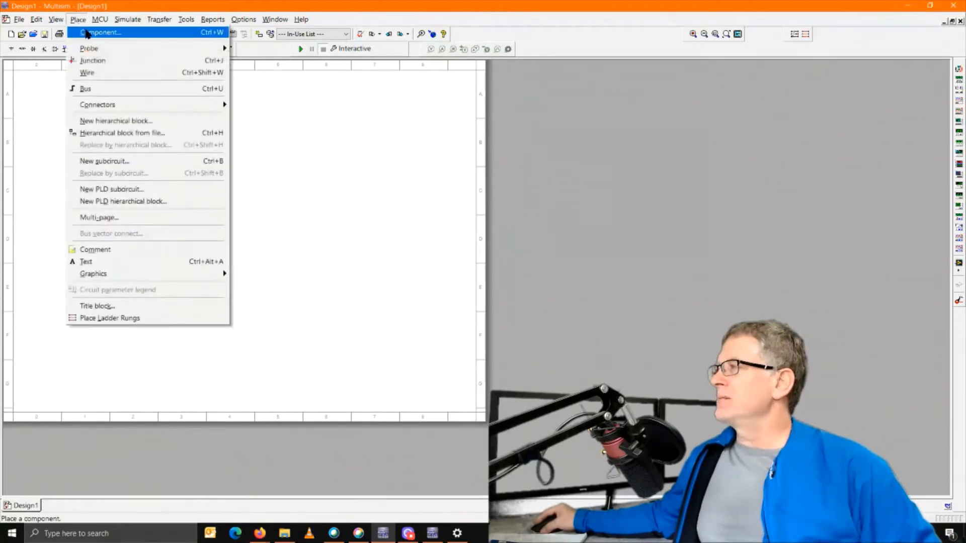
left_click(88, 33)
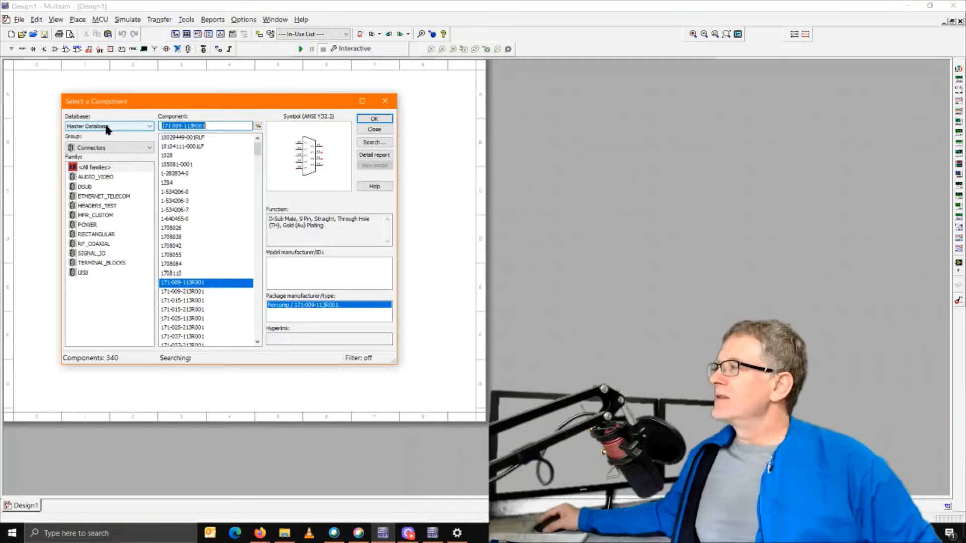
left_click(115, 147)
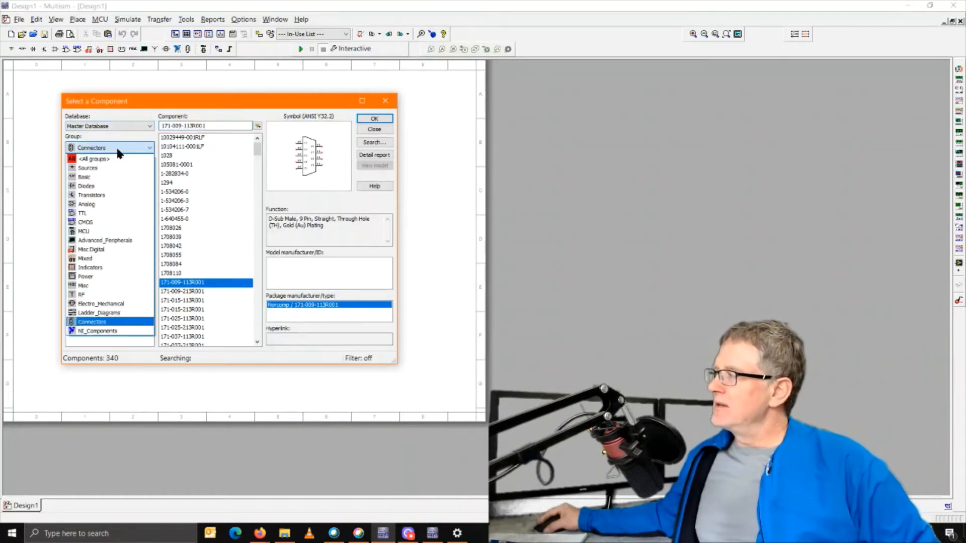
left_click(101, 159)
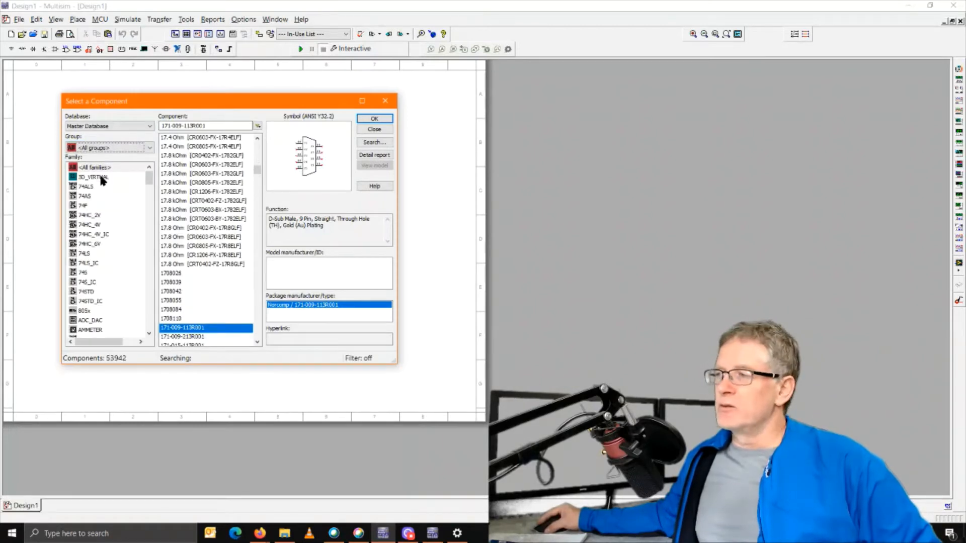
left_click(96, 168)
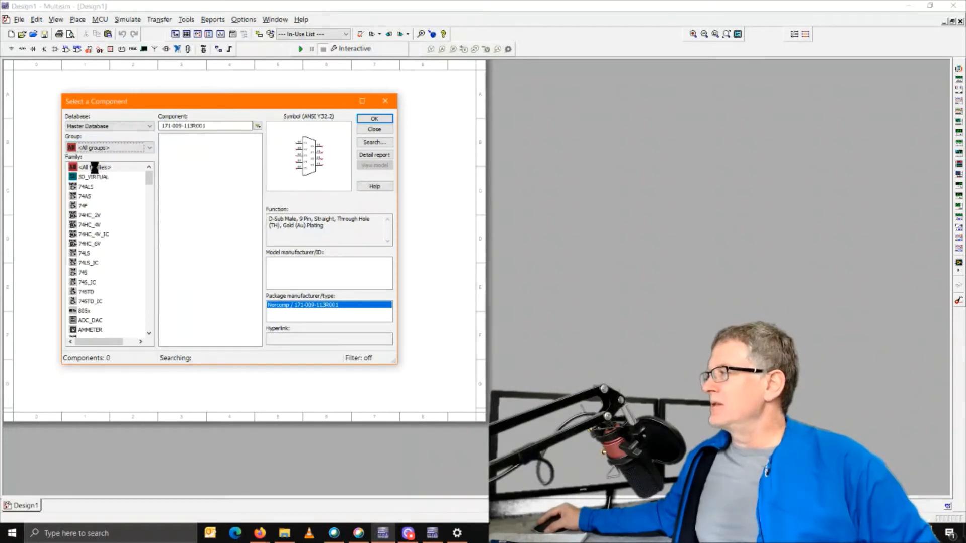
Place the 9-pin male D-Sub connector 171-009-113R001 from the Connectors group on the left part of the sheet and close the component browser.
left_click(111, 148)
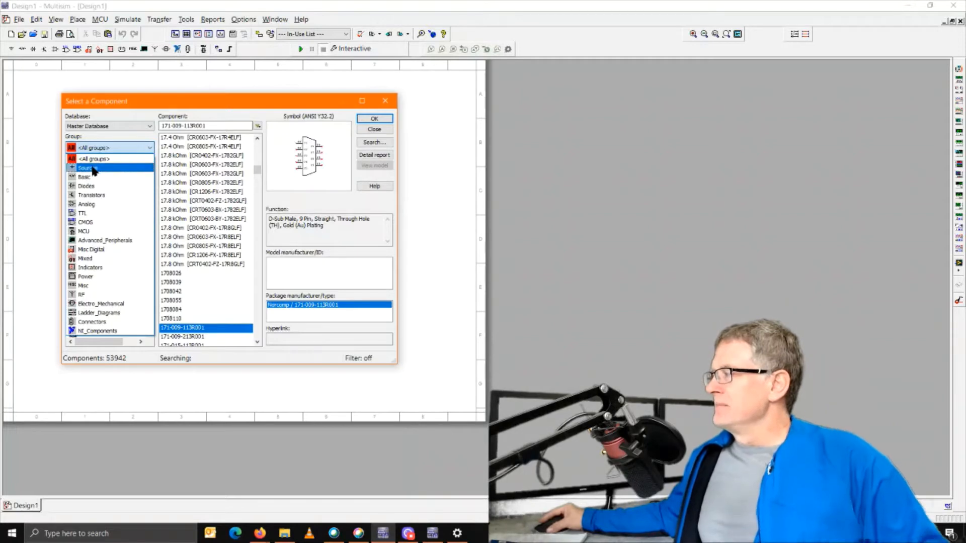
left_click(91, 322)
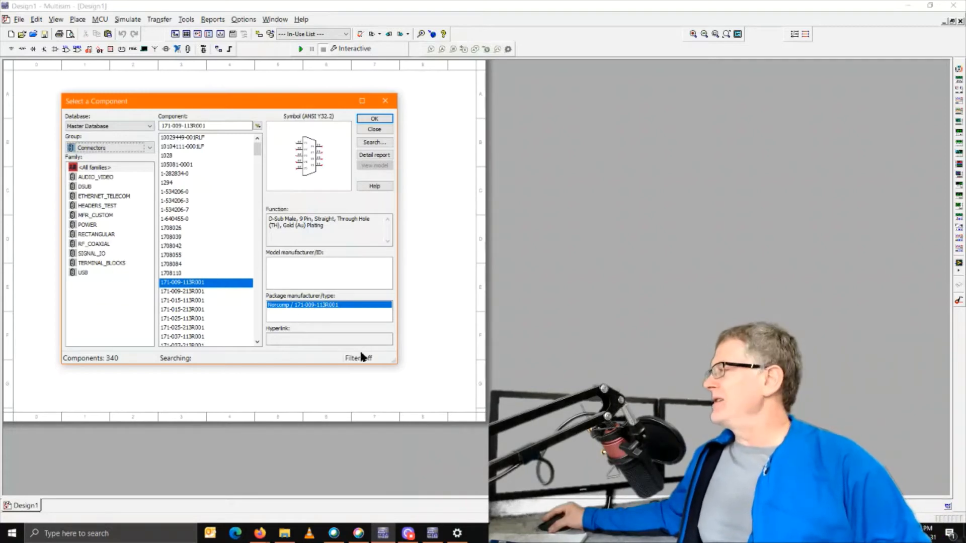
left_click(375, 120)
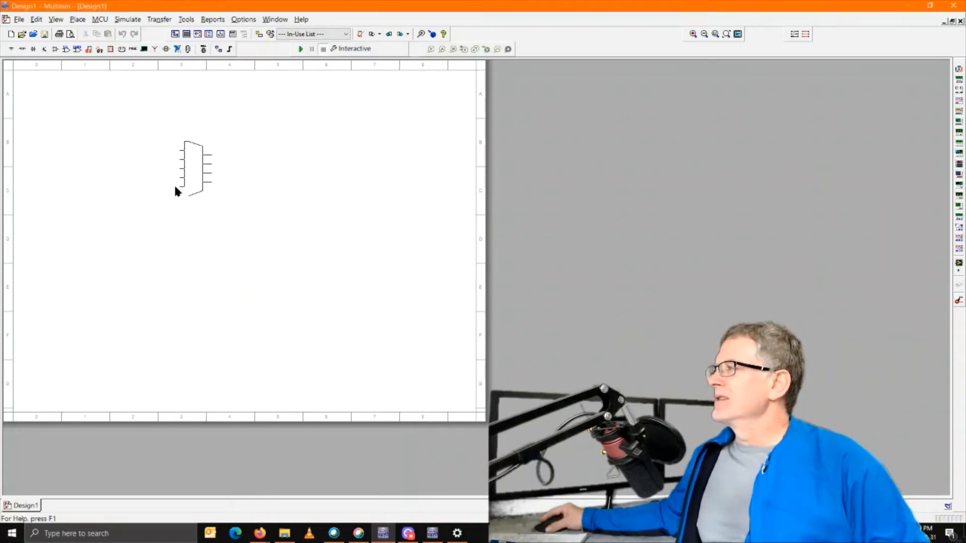
left_click(106, 214)
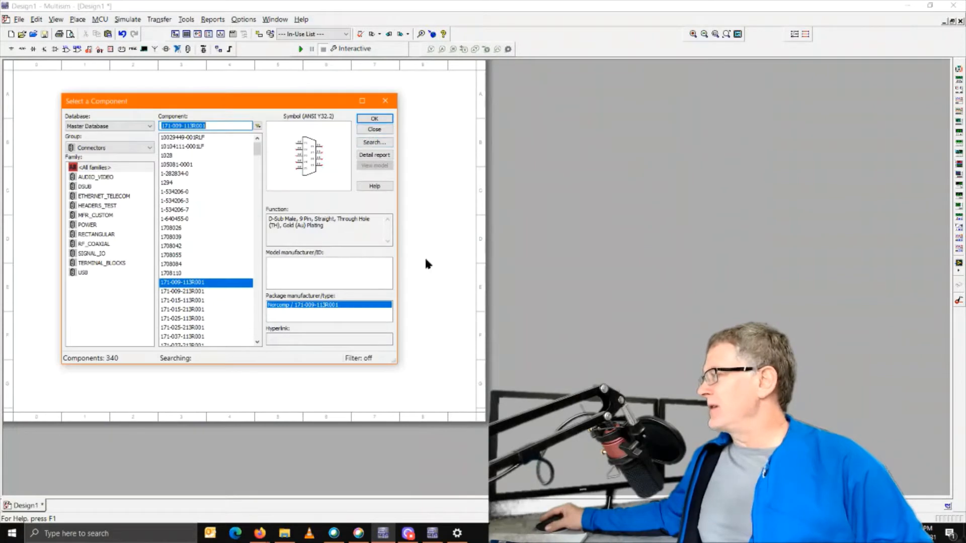
left_click(381, 129)
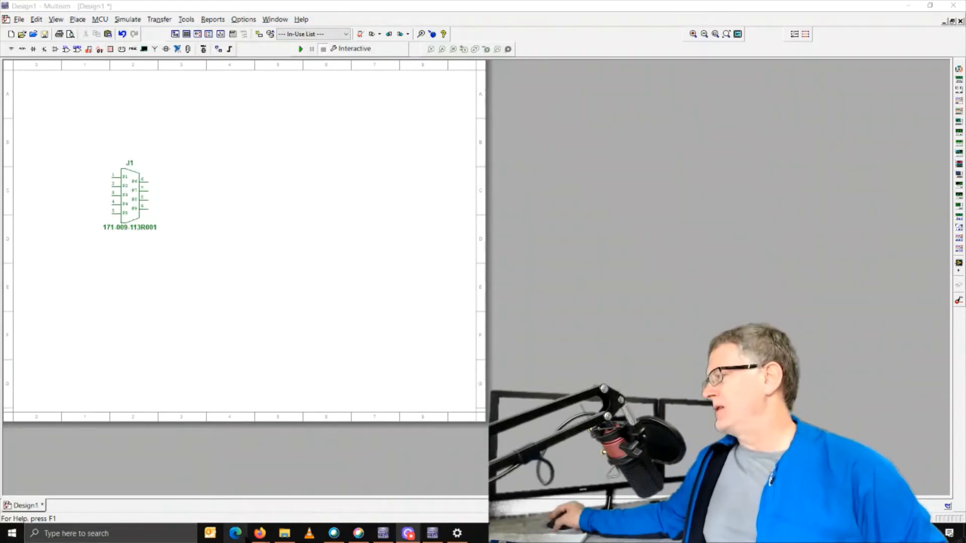
Switch to the Digi-Key page in Firefox and compare the product photos of the 171-009-113 D-Sub connector variants.
mouse_move(260, 535)
left_click(306, 487)
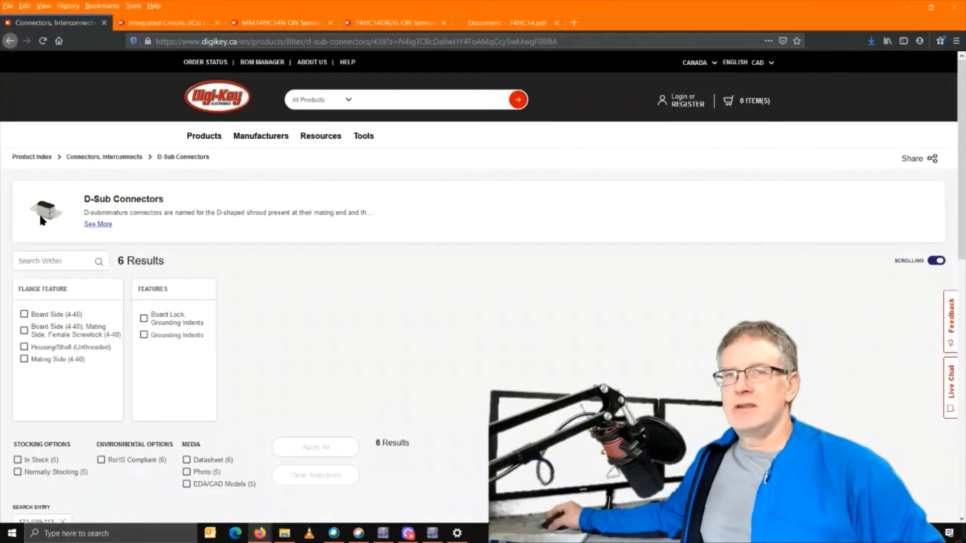
scroll(55, 231, "down", 8)
mouse_move(80, 288)
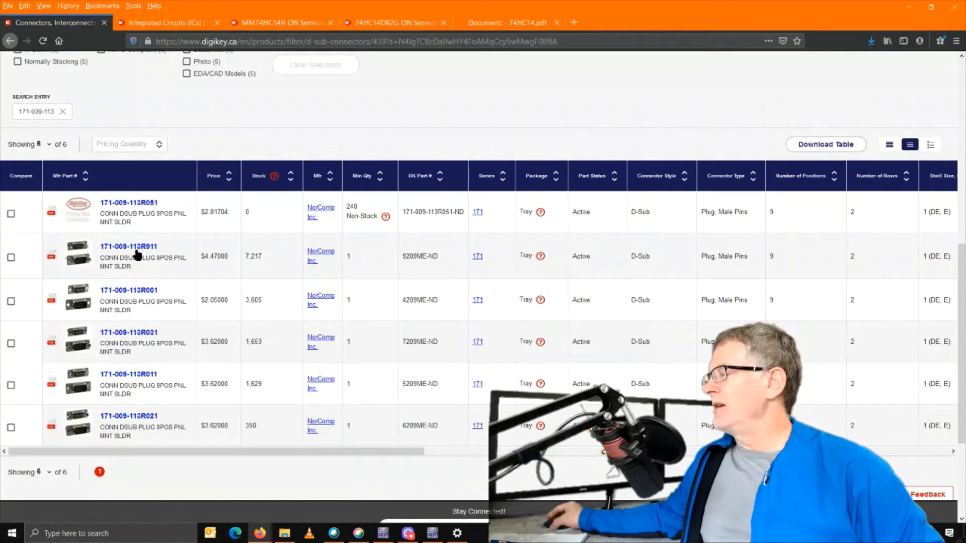
mouse_move(80, 258)
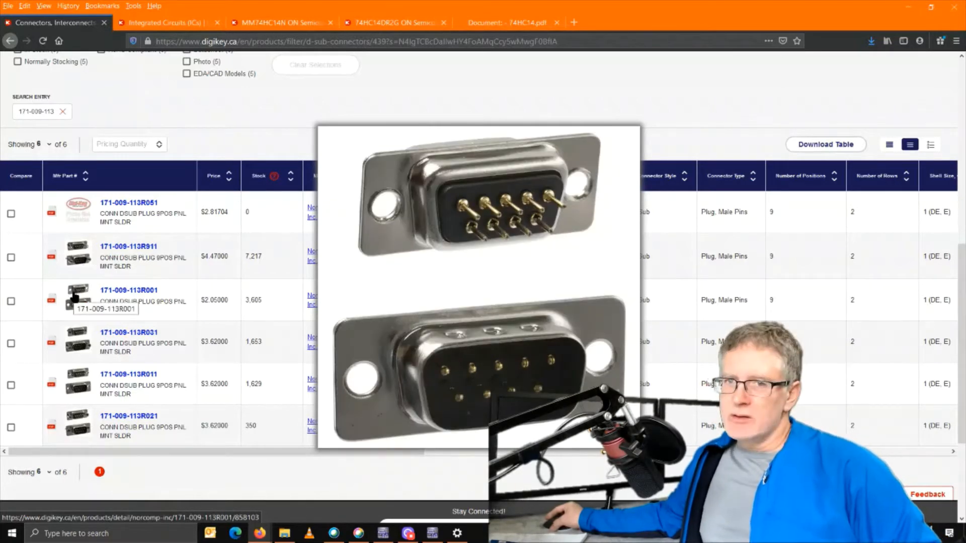
mouse_move(79, 345)
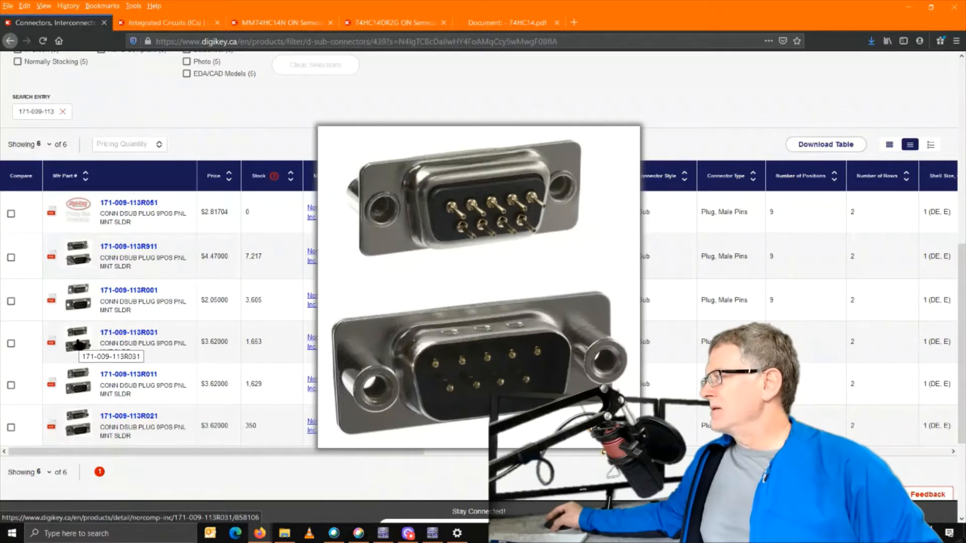
mouse_move(80, 374)
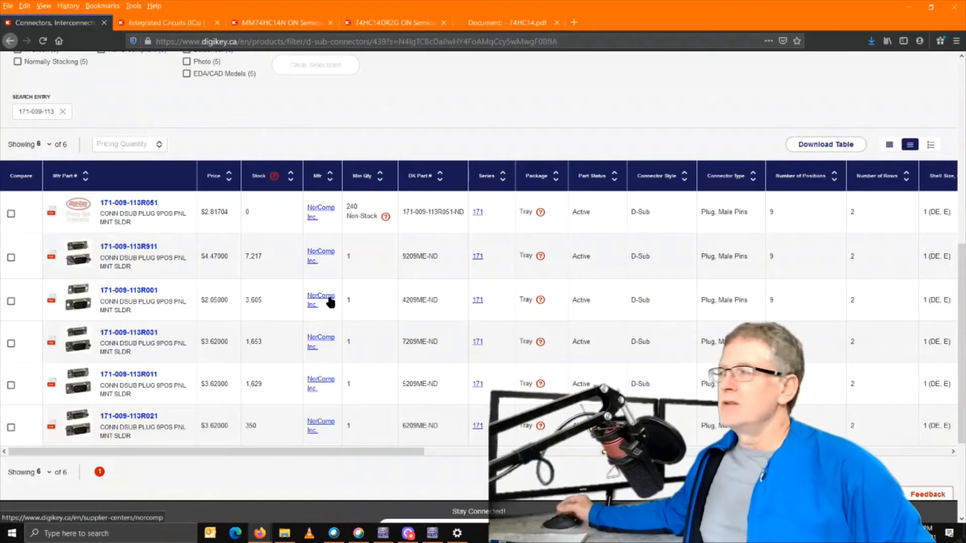
mouse_move(79, 298)
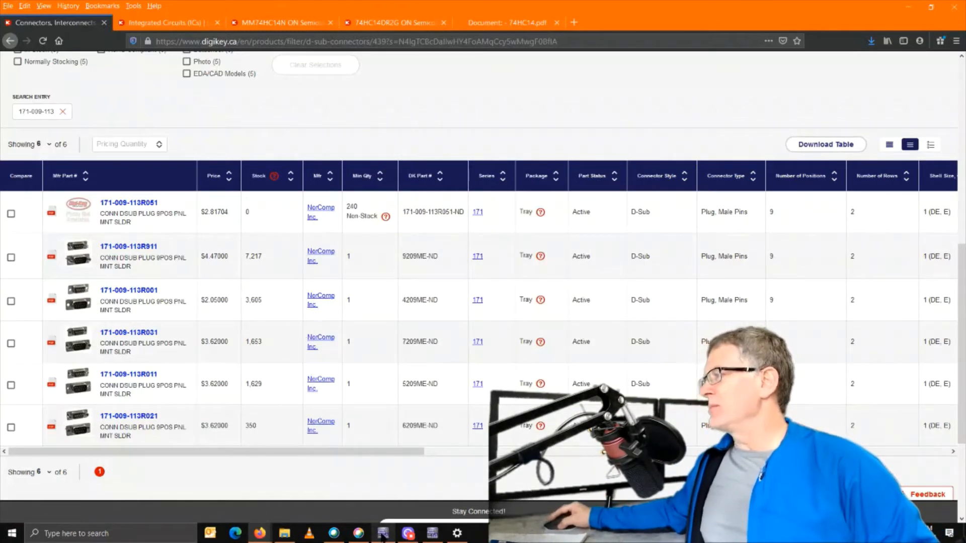
Switch back to Multisim and list the 74HC_4V family of the CMOS group in the component browser.
left_click(383, 534)
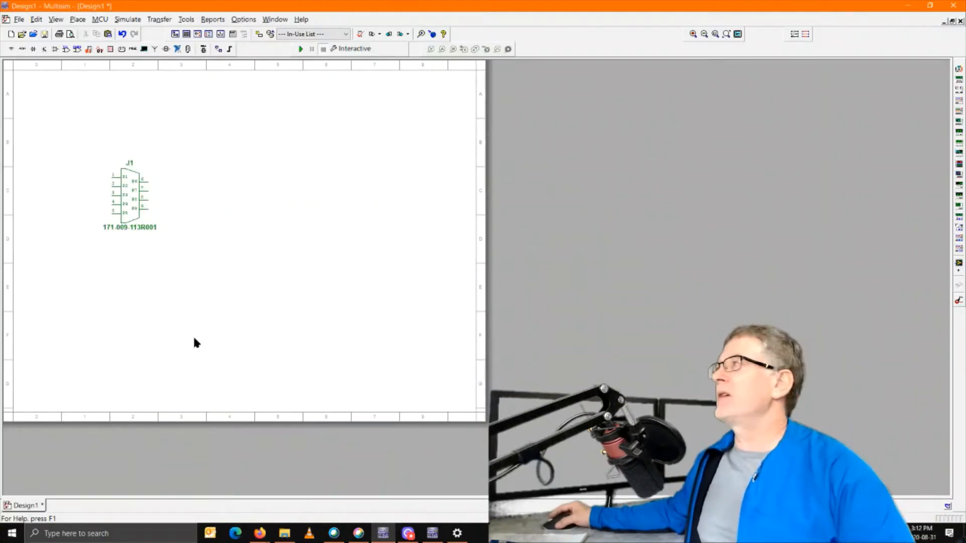
left_click(78, 20)
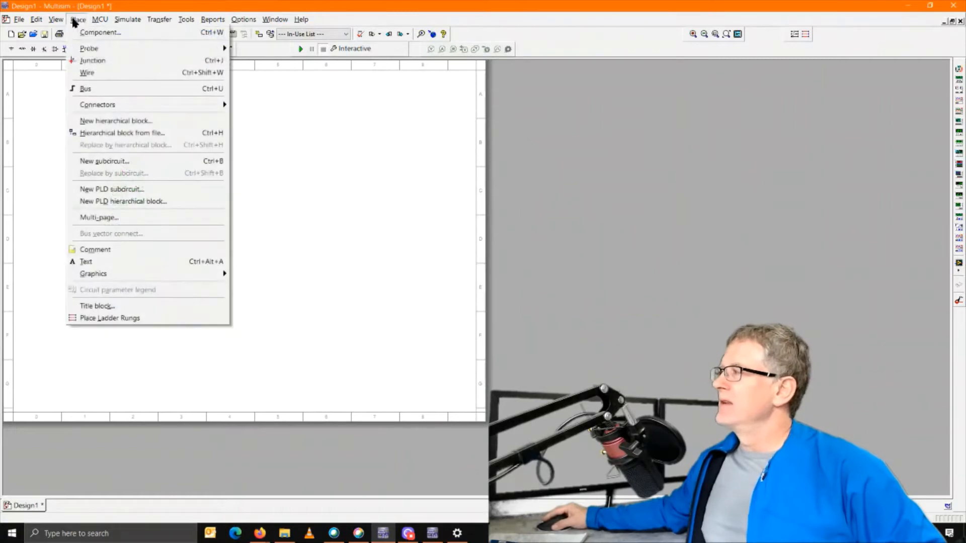
left_click(94, 32)
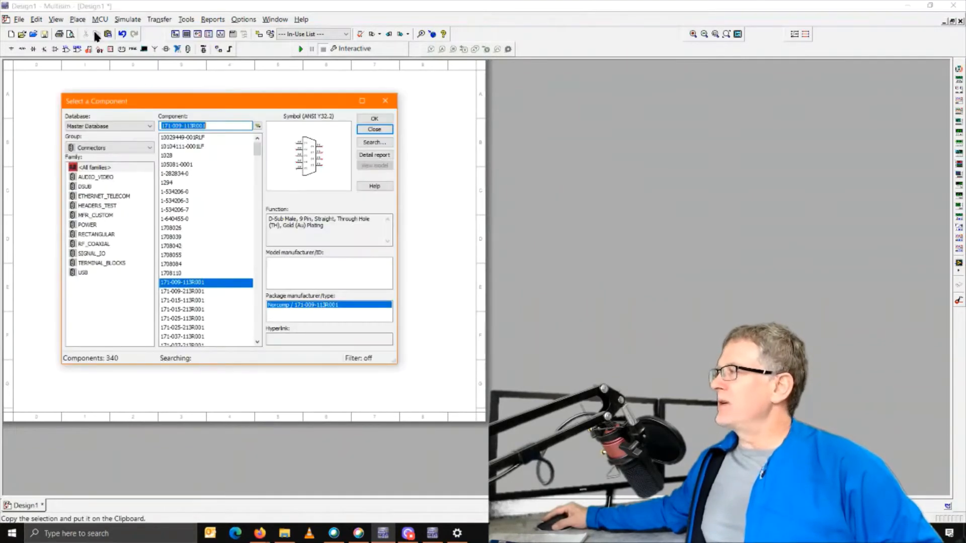
left_click(112, 168)
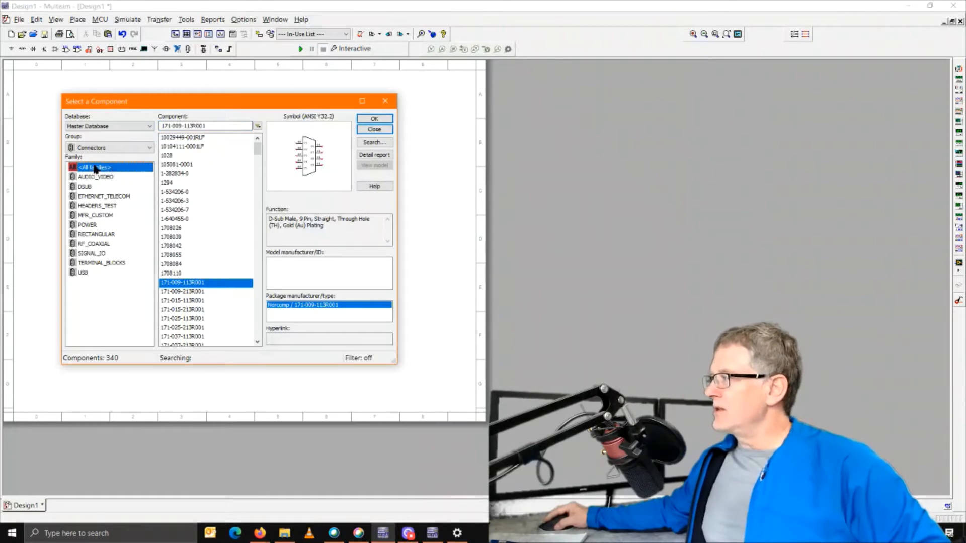
left_click(103, 149)
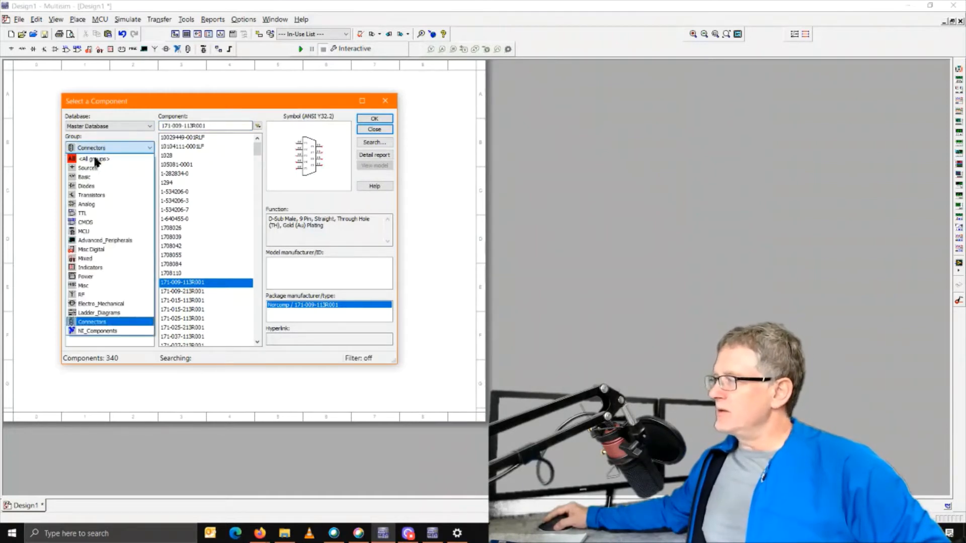
left_click(86, 222)
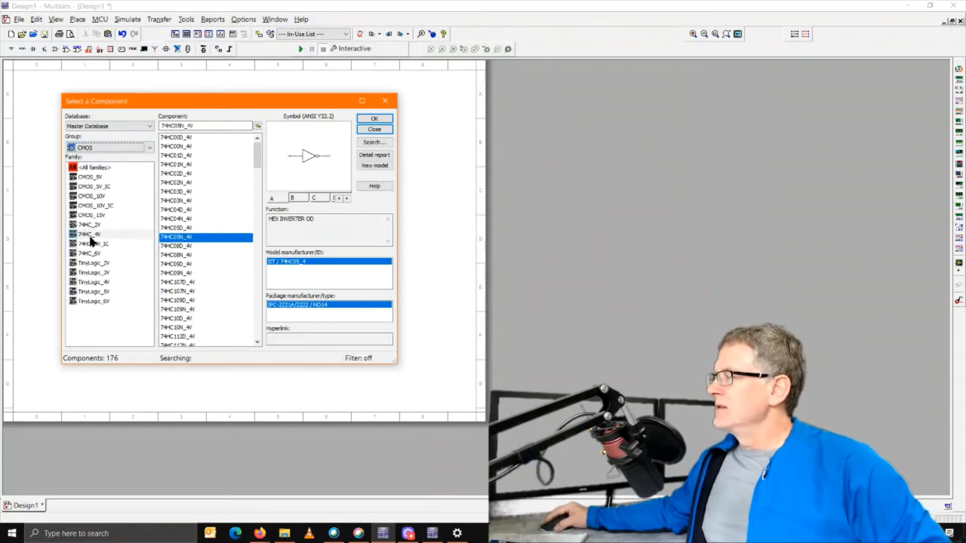
left_click(91, 235)
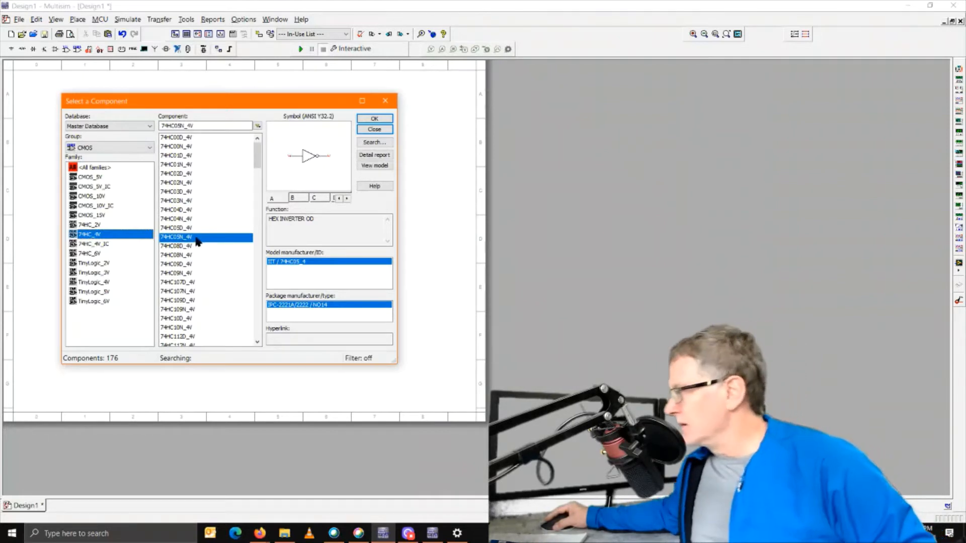
Select the 74HC14D_4V hex Schmitt-trigger inverter and place its section A on the sheet, above and to the right of the D-Sub connector.
scroll(217, 211, "down", 3)
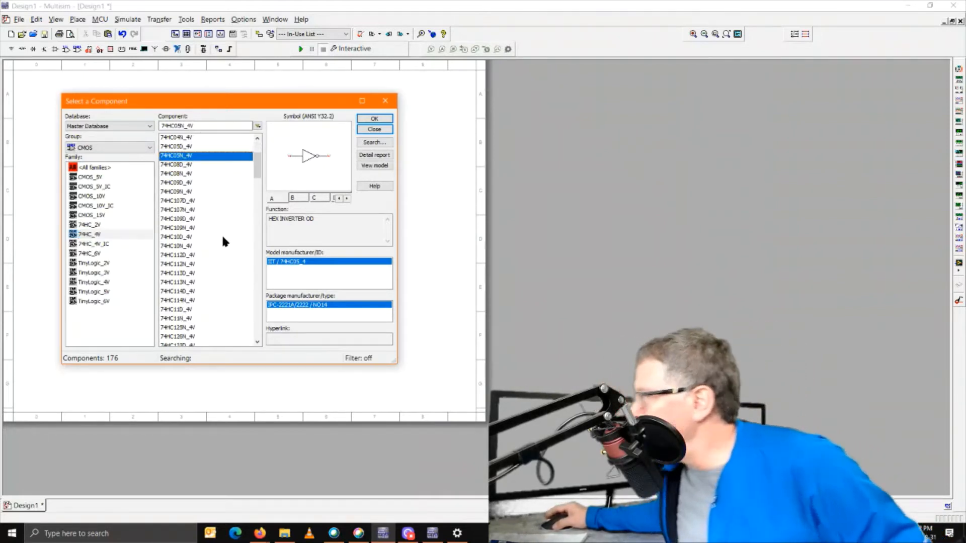
scroll(194, 322, "down", 3)
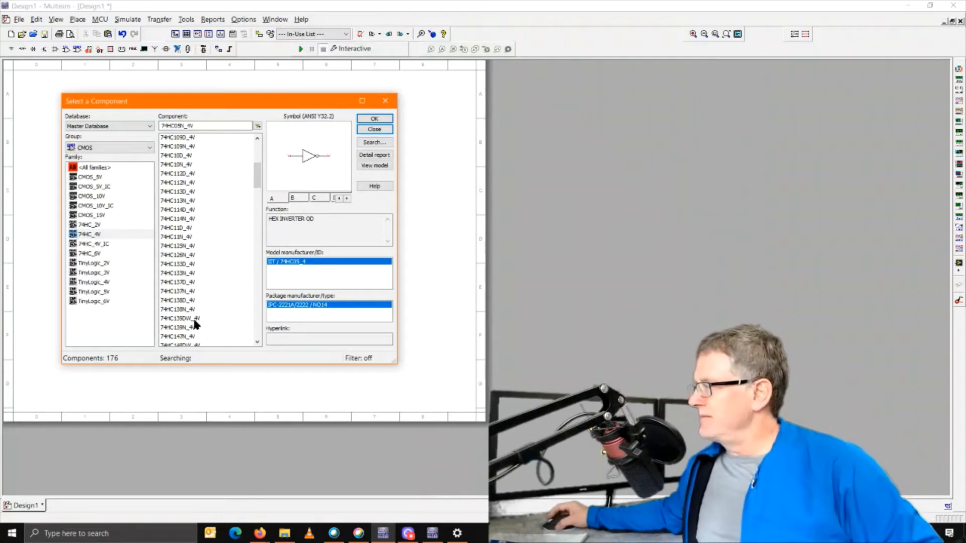
scroll(186, 294, "down", 2)
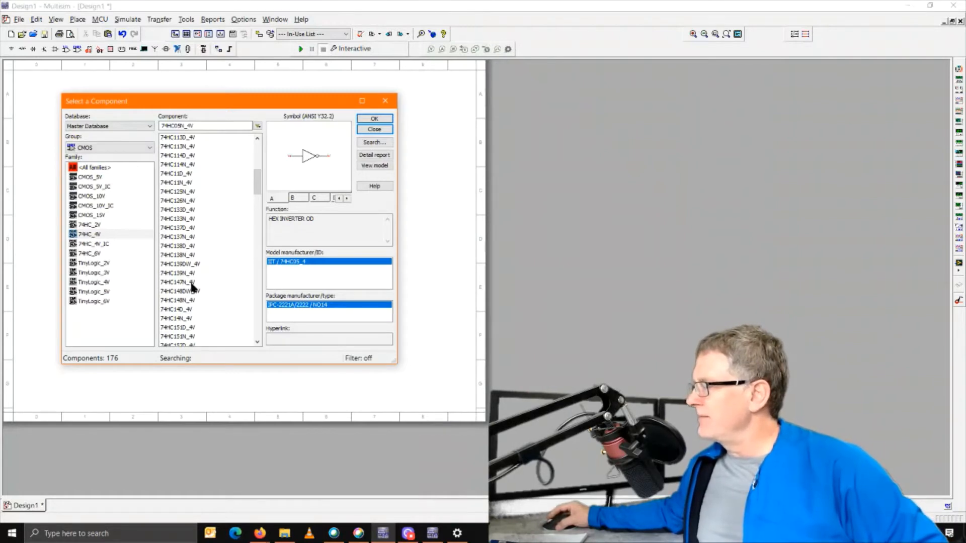
left_click(188, 310)
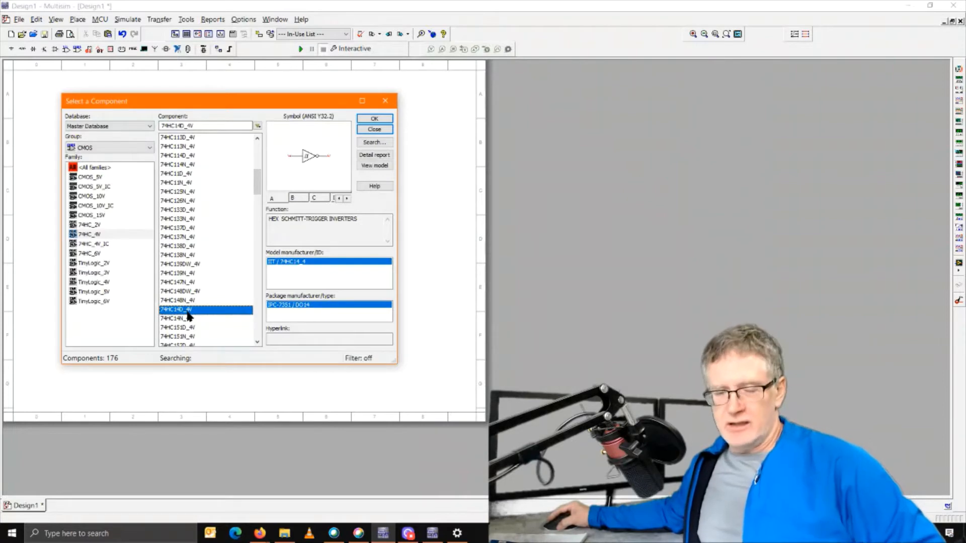
left_click(186, 321)
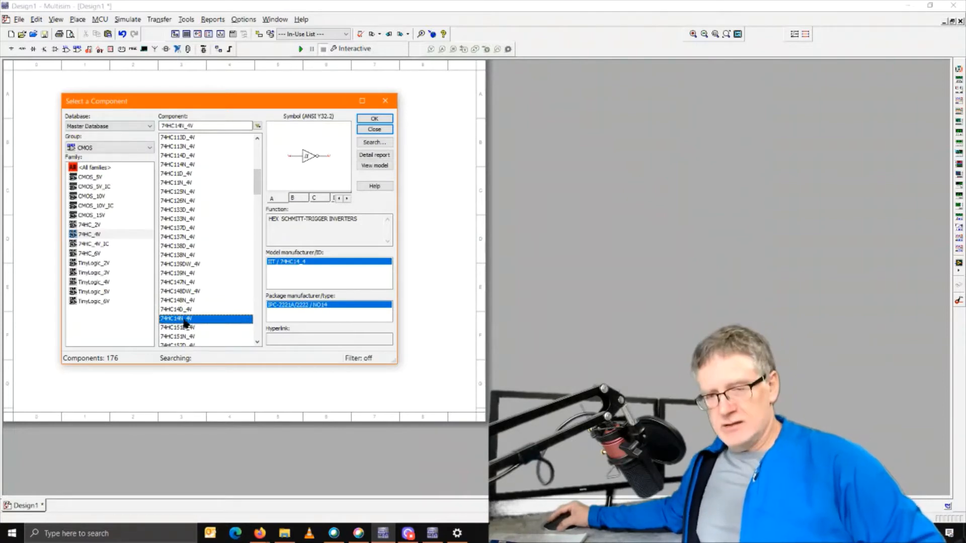
left_click(187, 310)
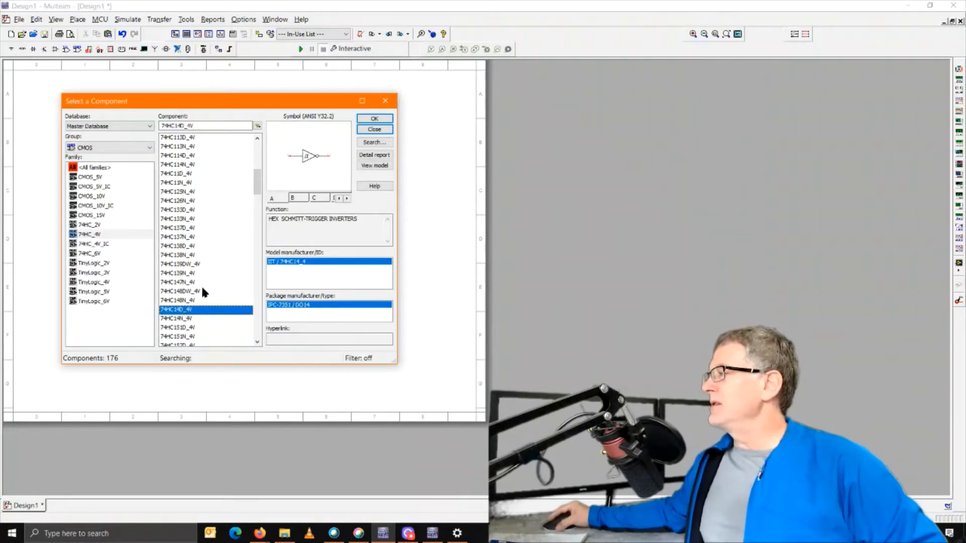
left_click(375, 118)
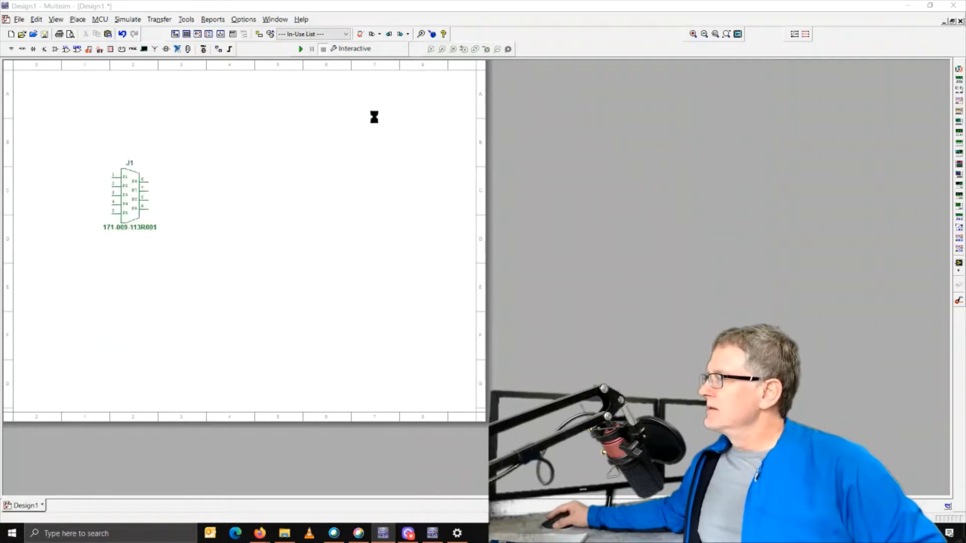
left_click(378, 121)
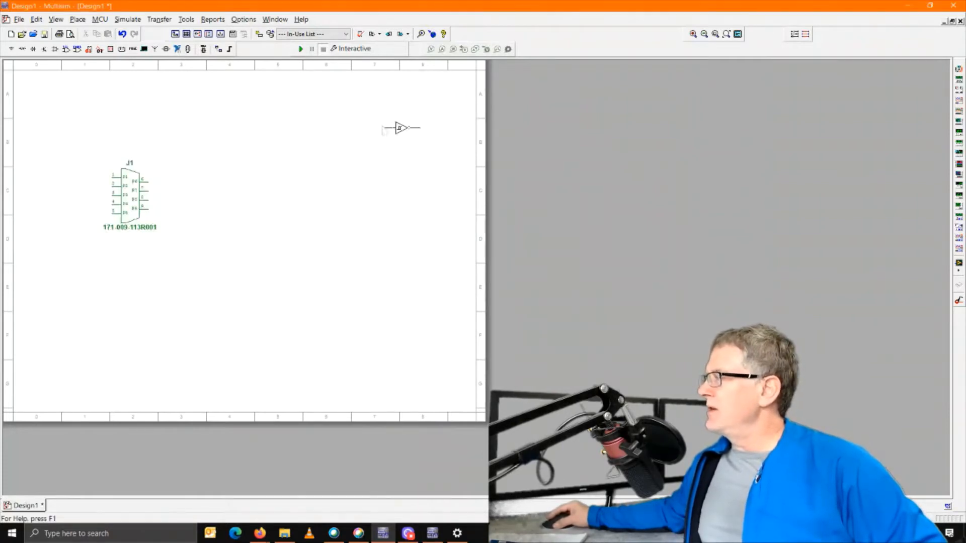
left_click(260, 151)
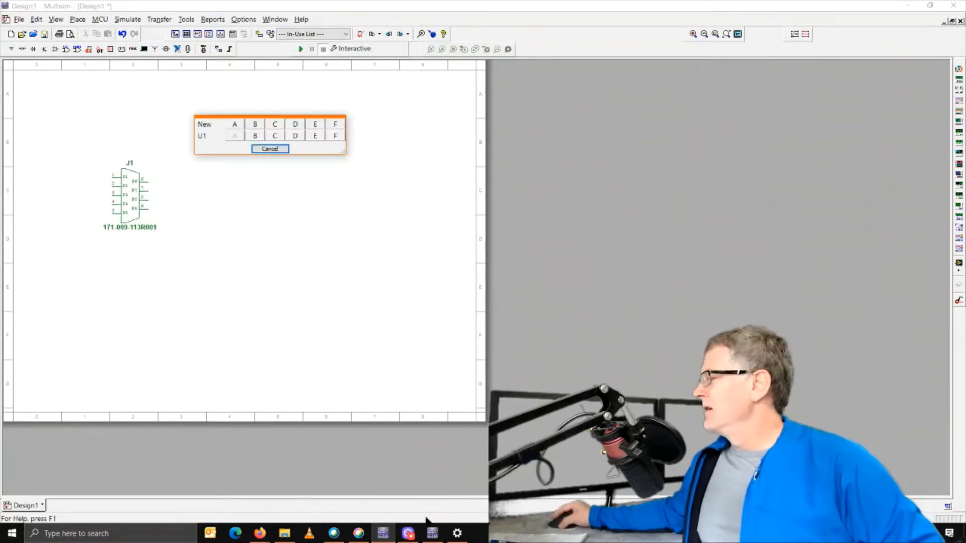
Switch to the Digi-Key pages in Firefox and compare the part-number suffixes and packages of the 74HC14DR2G and MM74HC14N inverters.
left_click(384, 533)
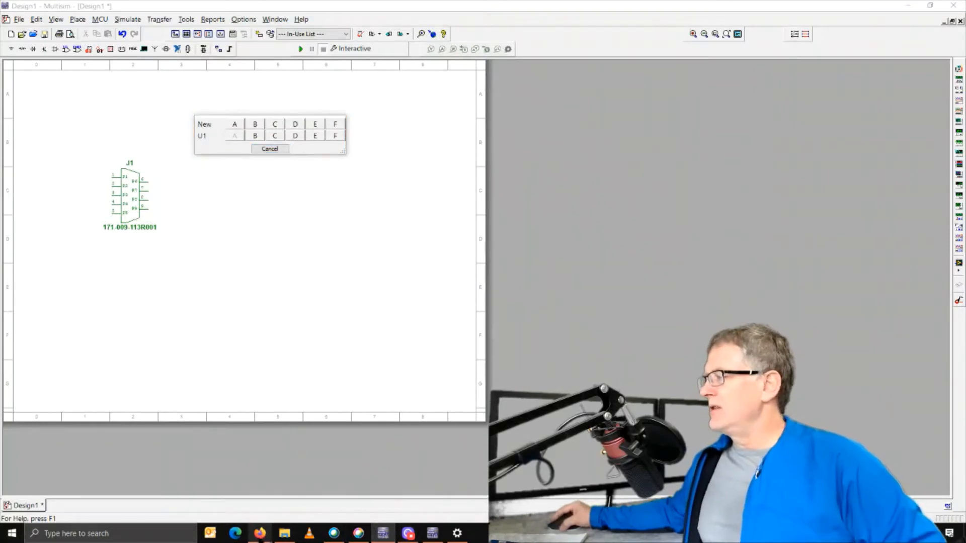
mouse_move(260, 536)
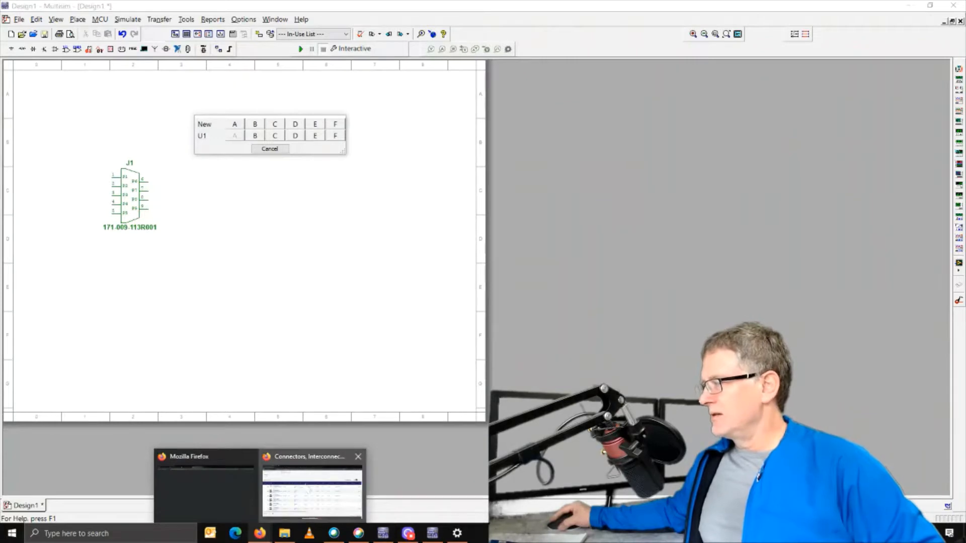
left_click(311, 491)
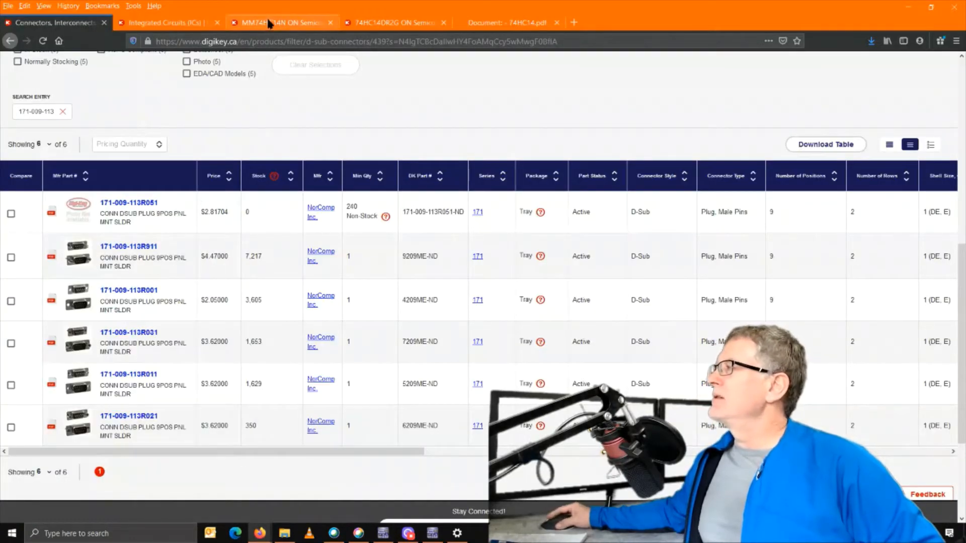
left_click(370, 24)
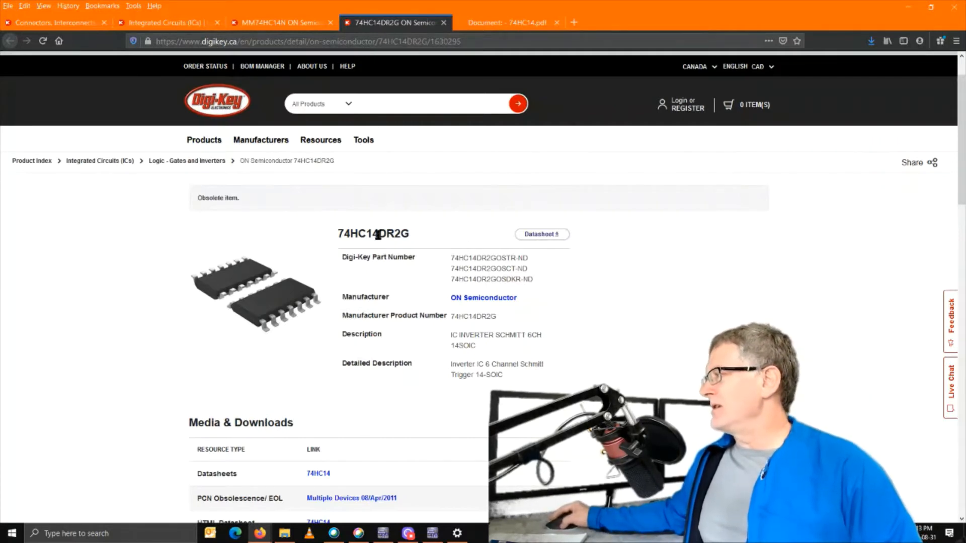
left_click_drag(378, 233, 391, 236)
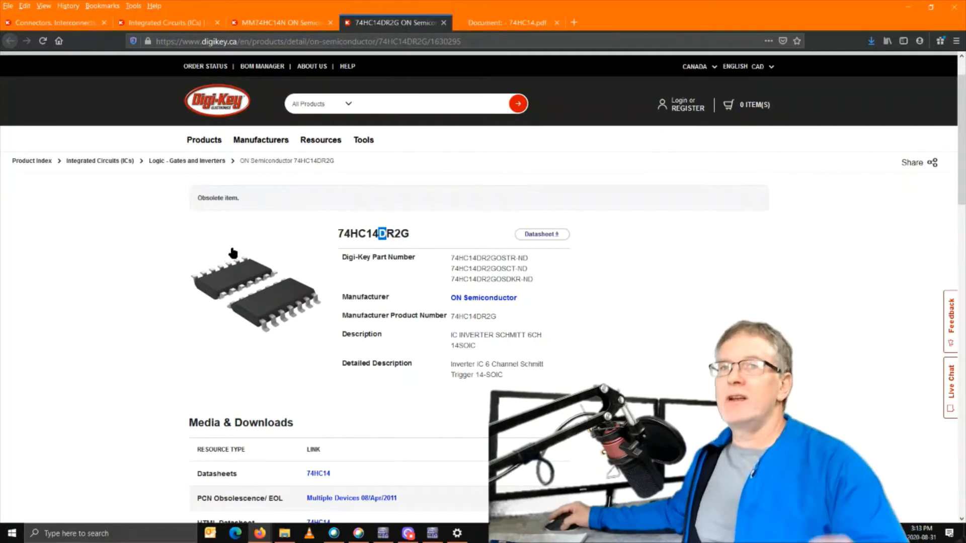
left_click(274, 22)
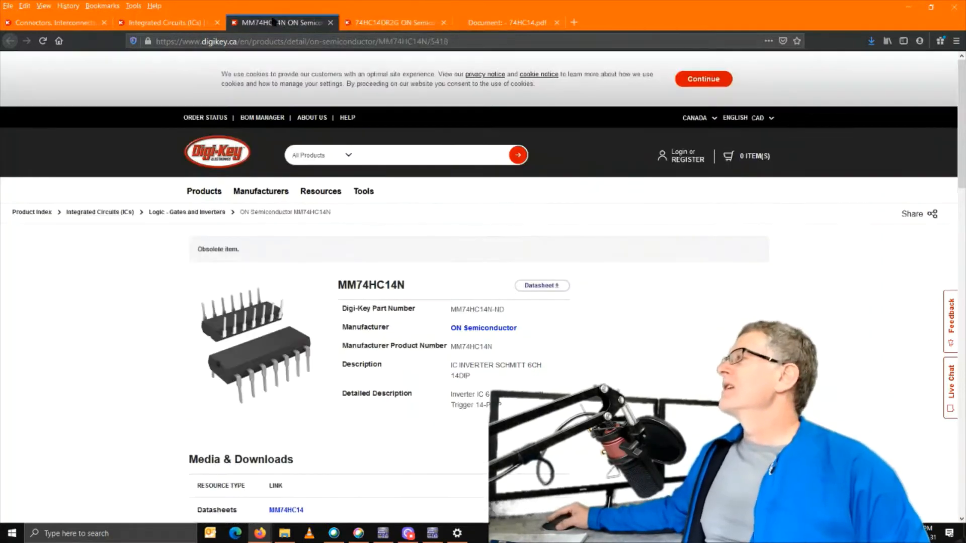
left_click_drag(395, 286, 410, 292)
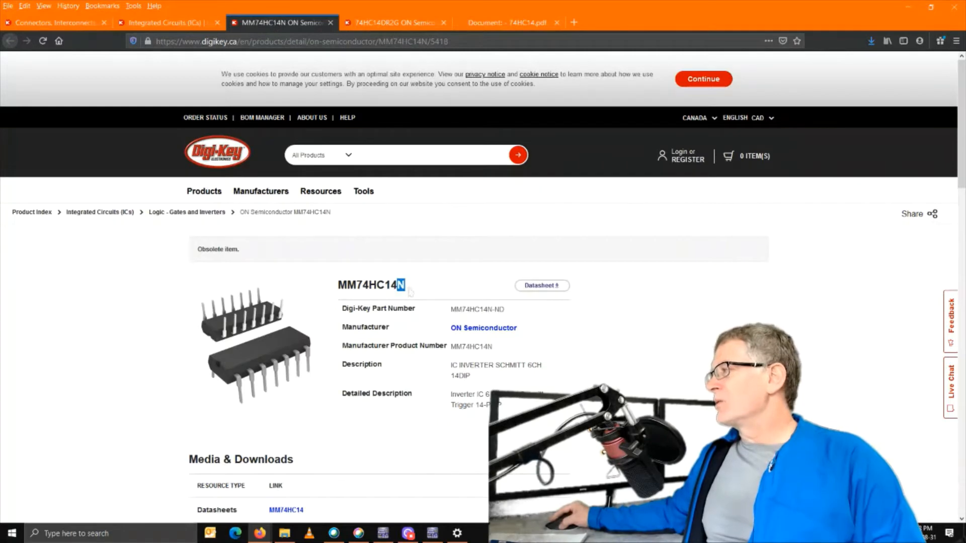
scroll(313, 339, "down", 2)
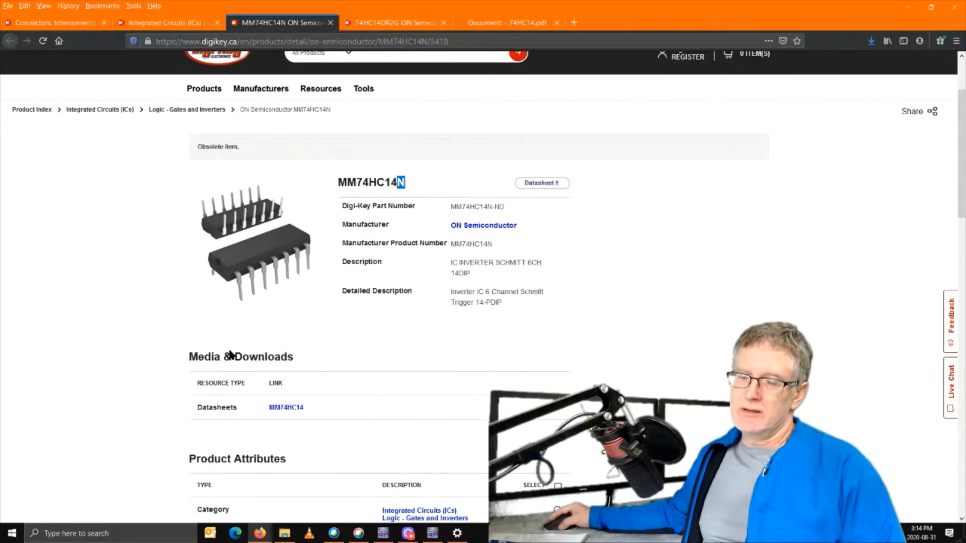
left_click(388, 25)
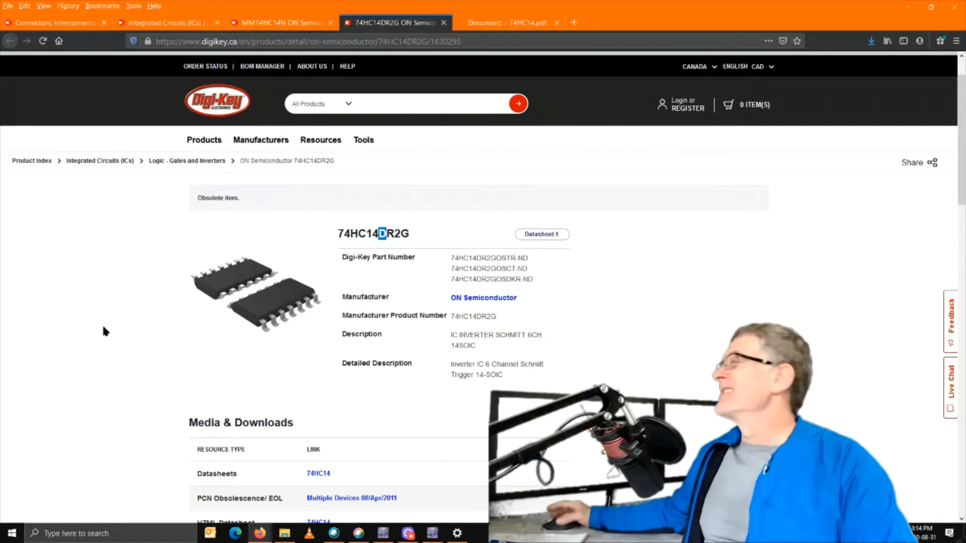
left_click(261, 21)
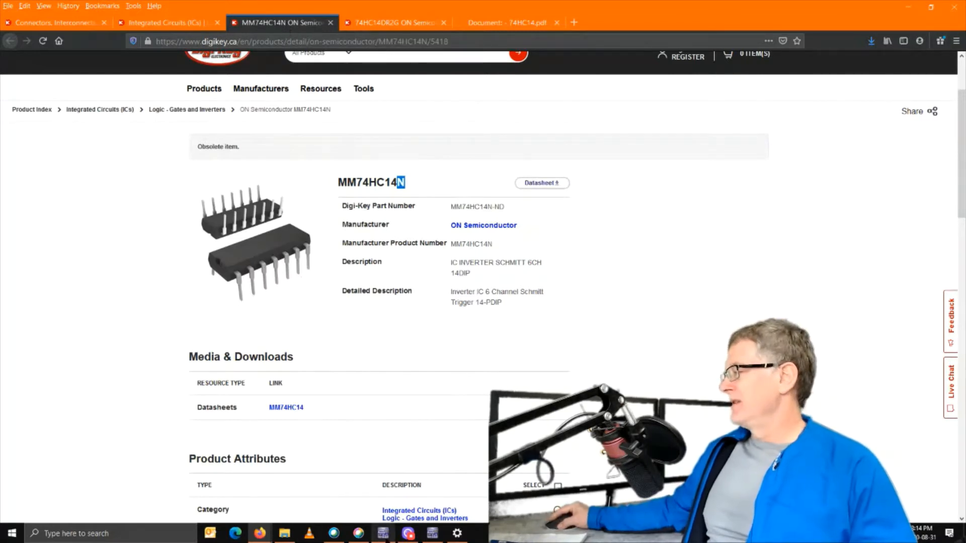
Switch back to Multisim, cancel the pending section placement, and choose the 74HC14D_4V for placement again.
left_click(383, 533)
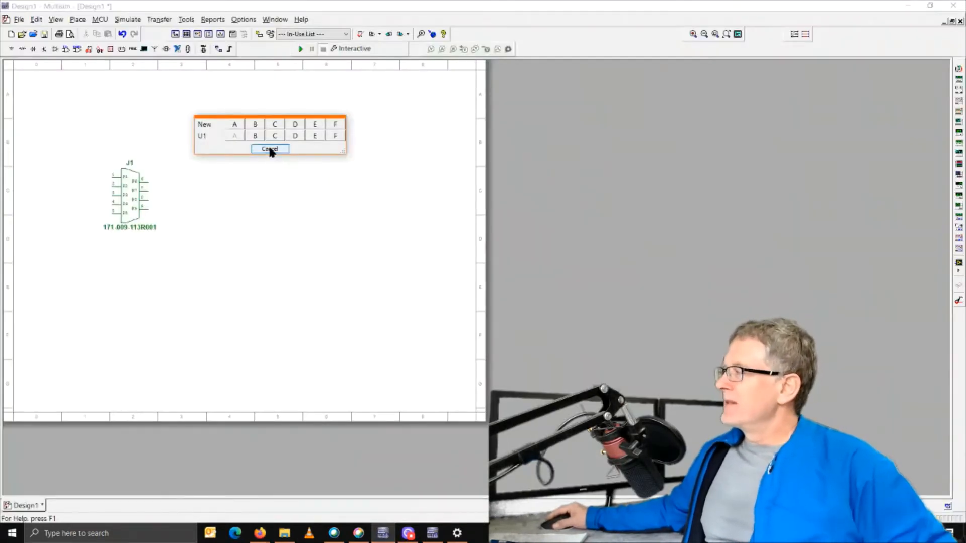
left_click(266, 149)
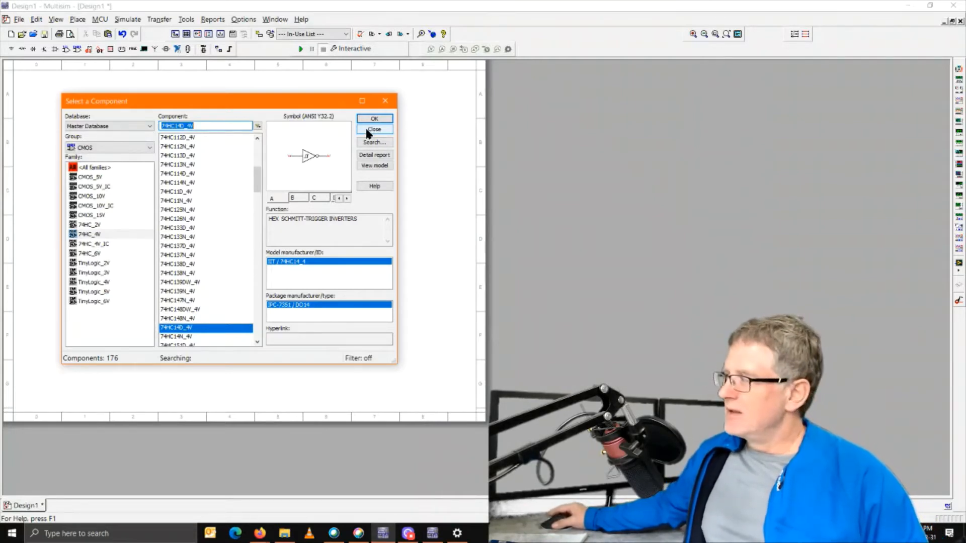
left_click(187, 327)
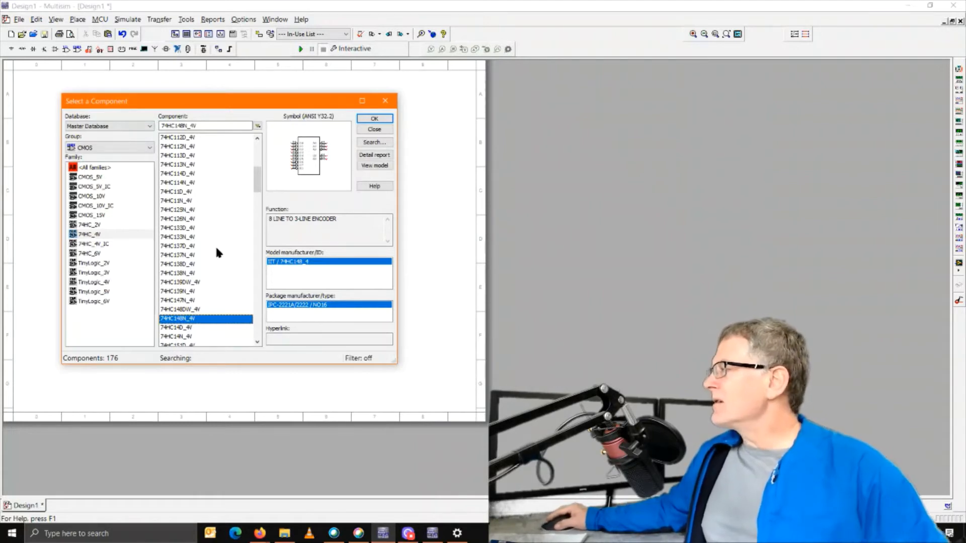
left_click(184, 328)
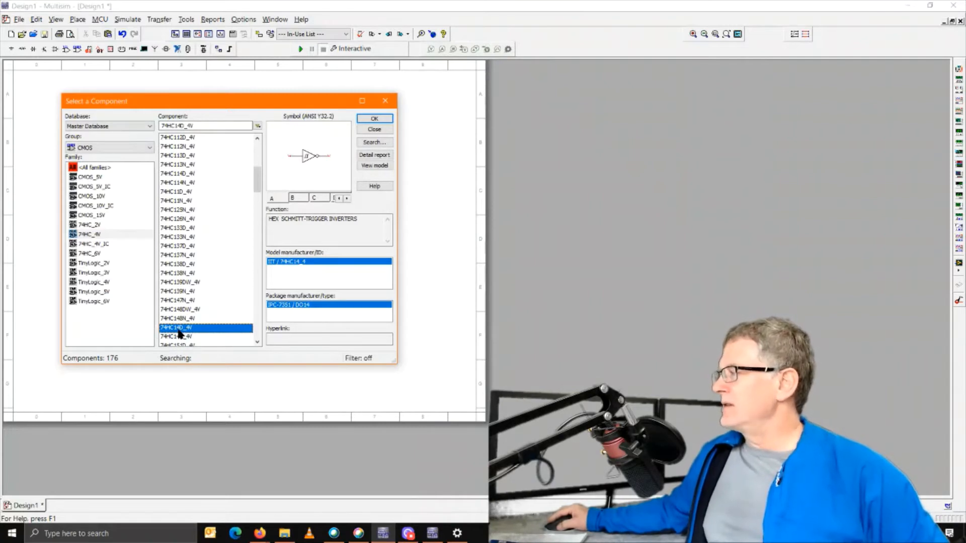
left_click(372, 119)
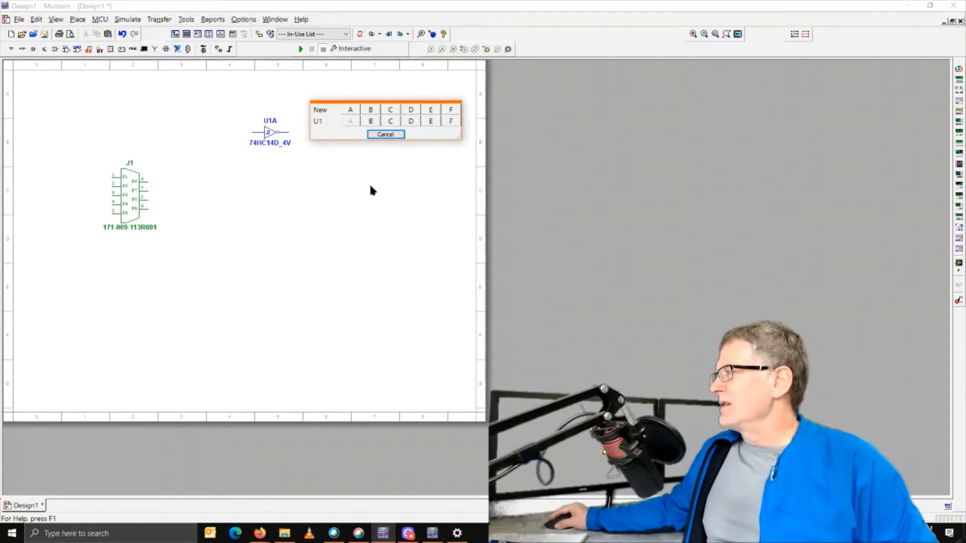
Switch to the 74HC14 datasheet in Firefox and examine the package suffixes beside the marking diagrams on its first page.
left_click(260, 535)
left_click(300, 461)
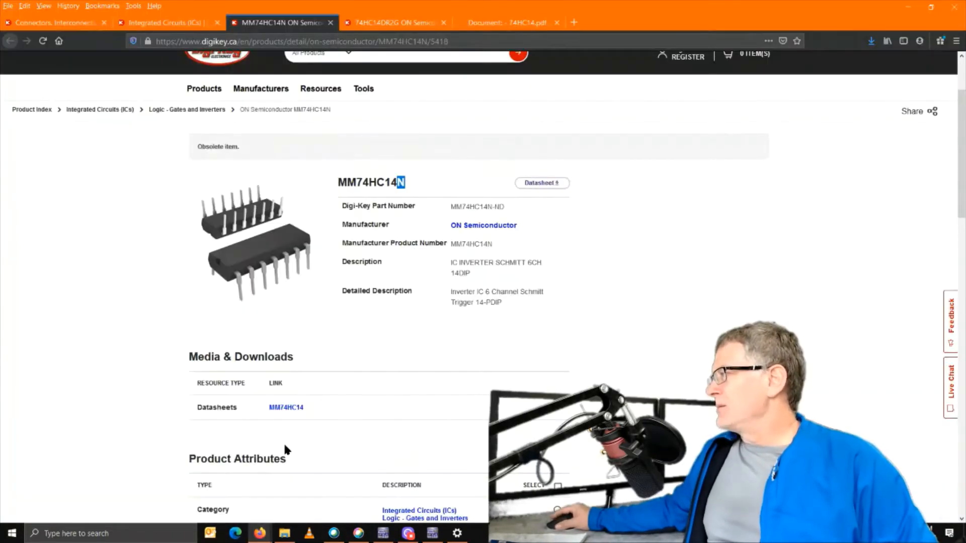
left_click(506, 24)
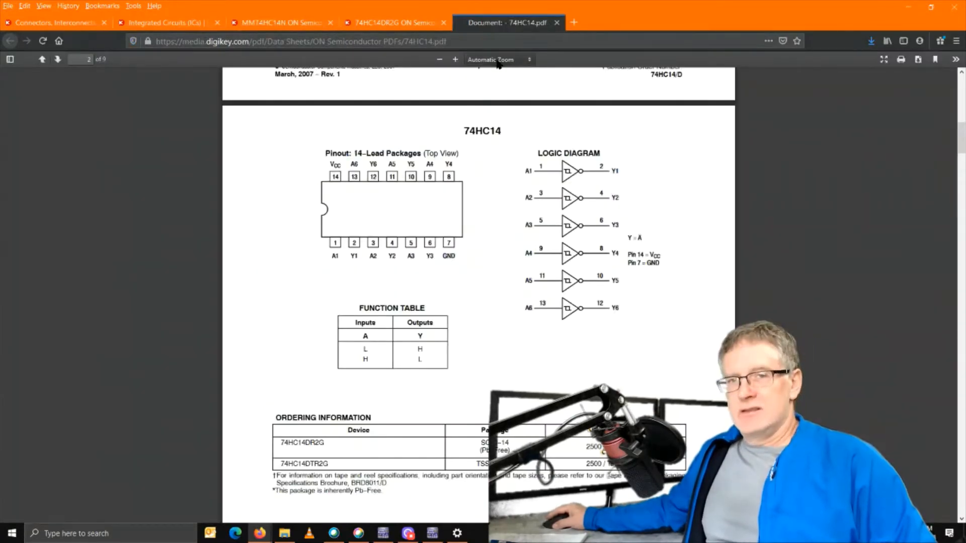
scroll(498, 146, "up", 10)
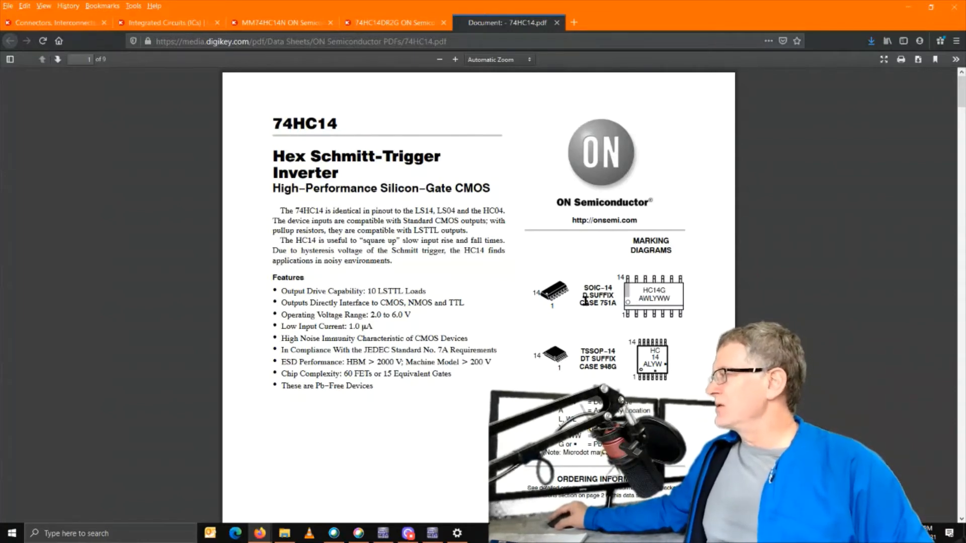
left_click_drag(583, 299, 610, 300)
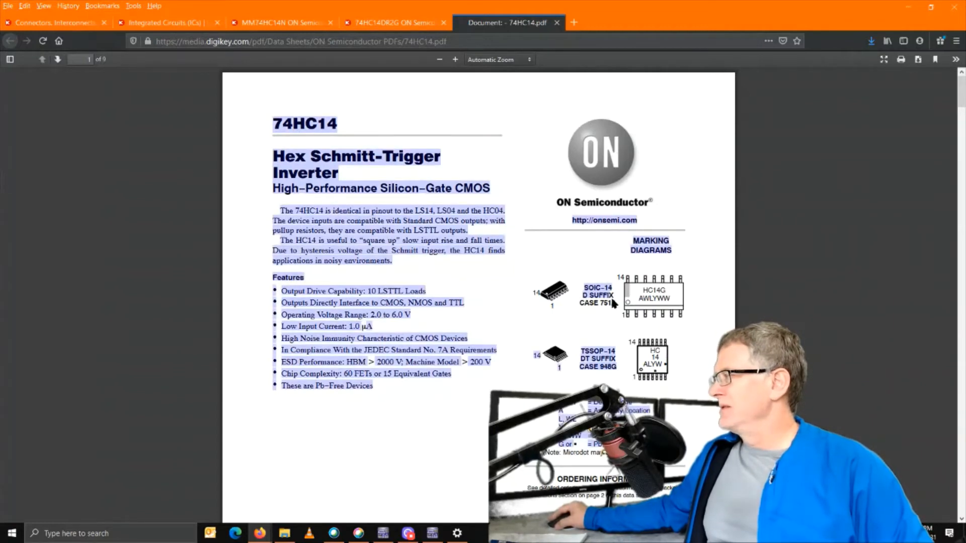
Clear the text selection in the 74HC14 datasheet and examine the pinout and logic diagram on its second page.
left_click(670, 297)
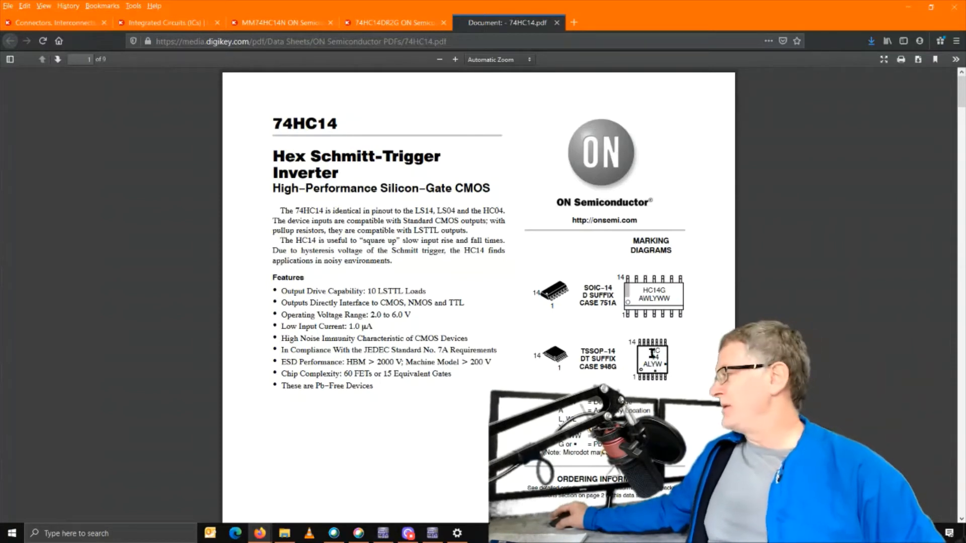
scroll(653, 345, "down", 5)
scroll(652, 342, "down", 6)
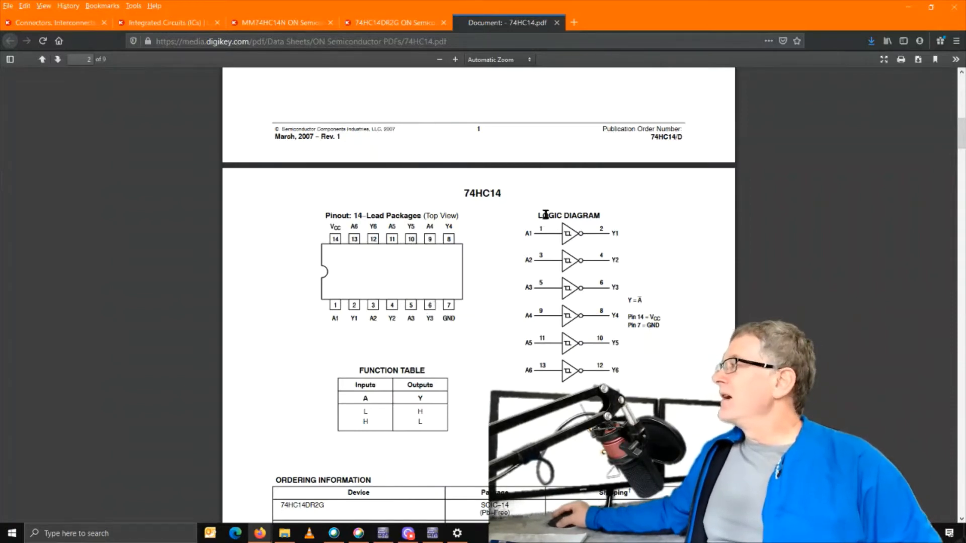
Switch to Multisim, place section A of a new 74HC14D_4V package below U1A, and end the component placement.
left_click(383, 534)
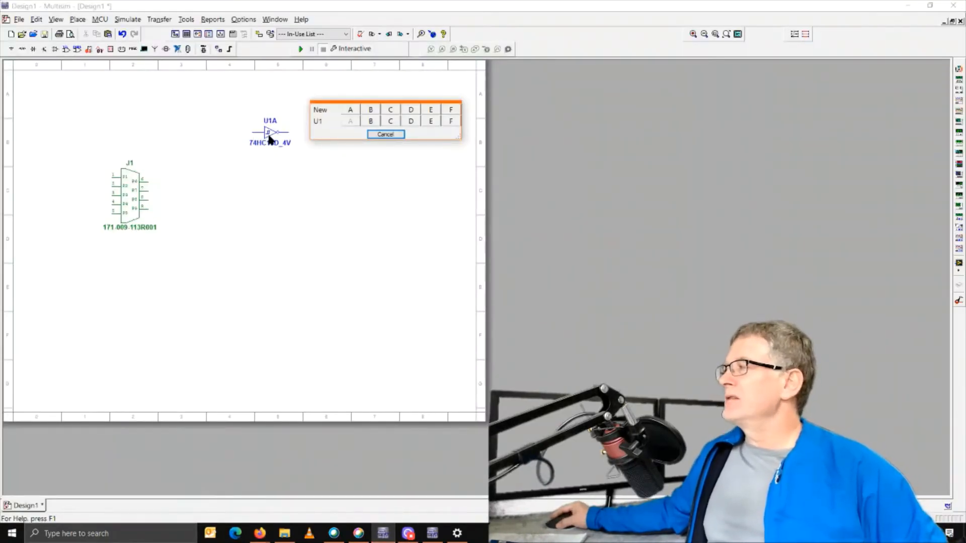
left_click(353, 111)
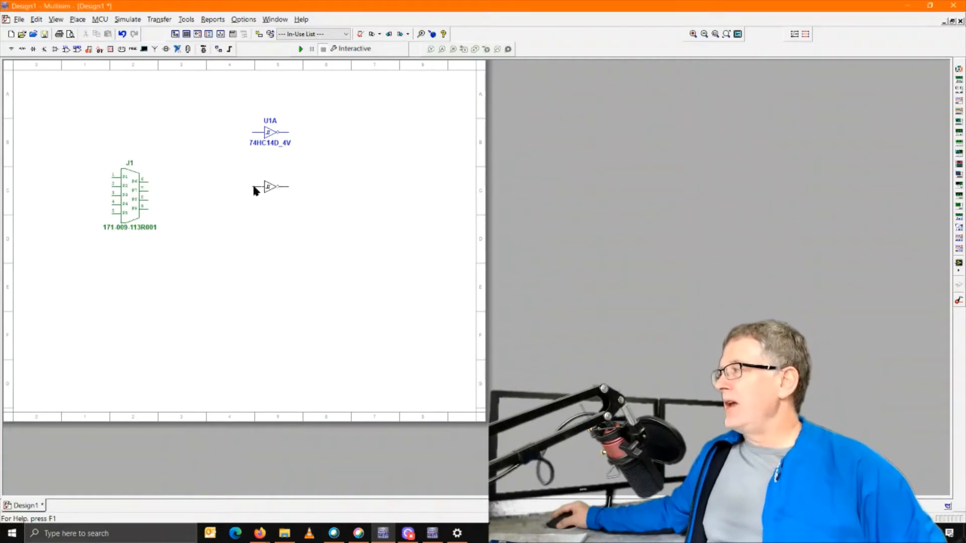
left_click(257, 183)
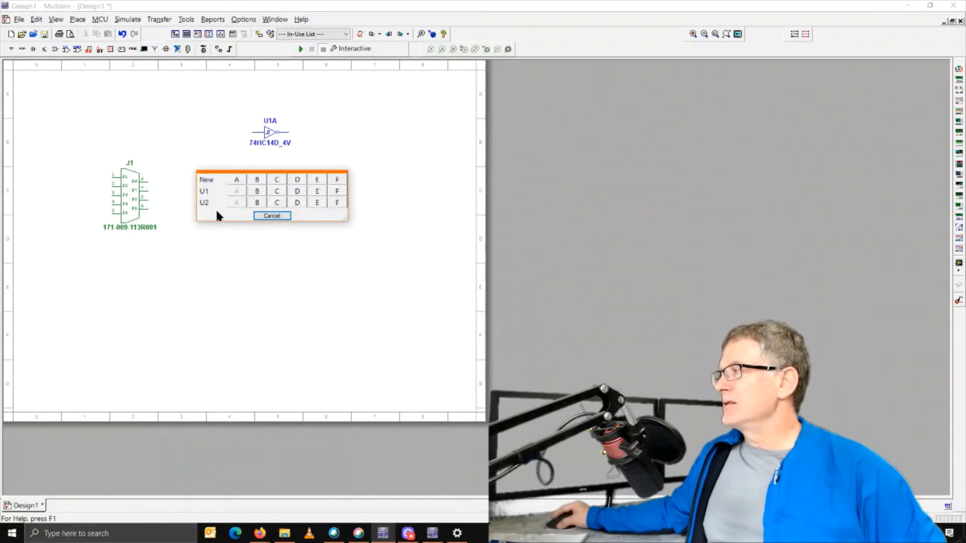
left_click(265, 216)
left_click(373, 133)
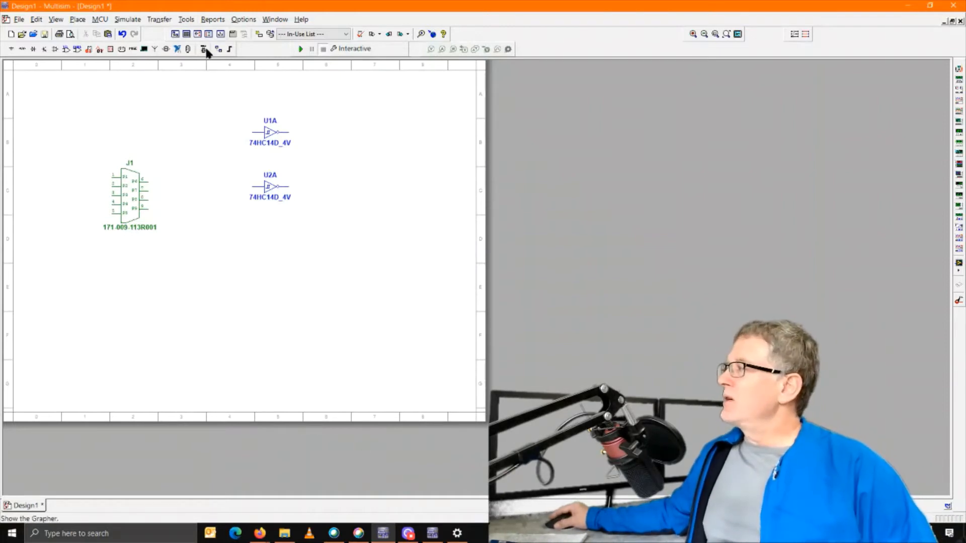
Place section B of the existing U1 74HC14D_4V package beside U1A, on its output side, and end the component placement.
left_click(78, 20)
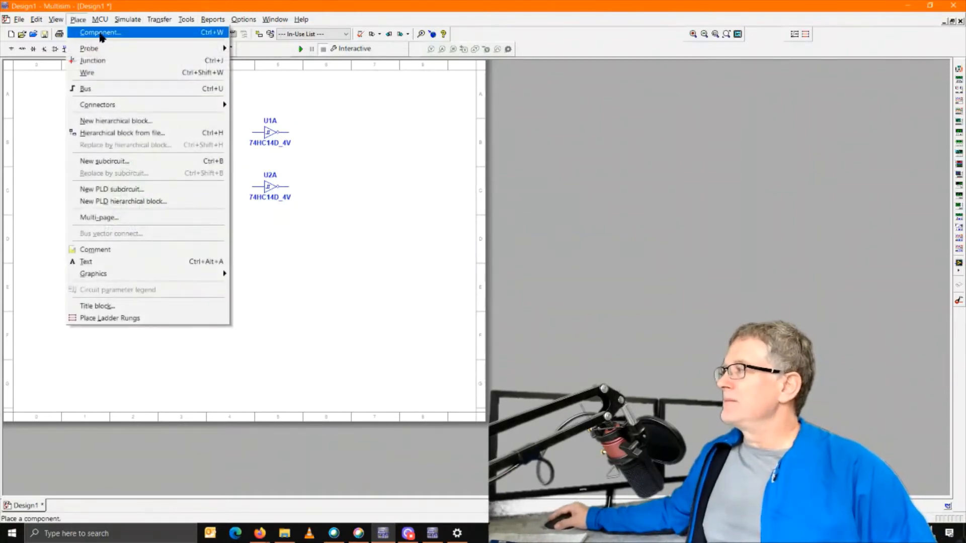
left_click(98, 33)
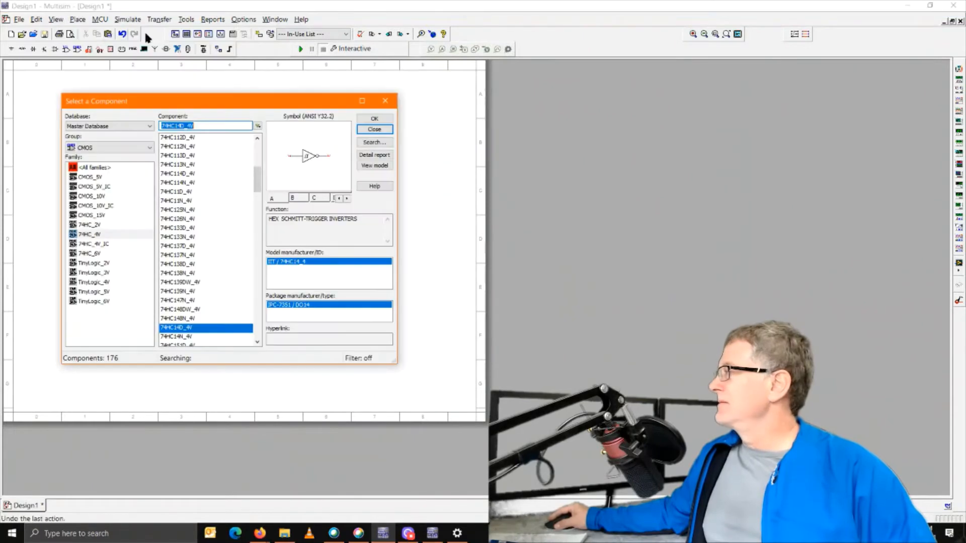
left_click(372, 119)
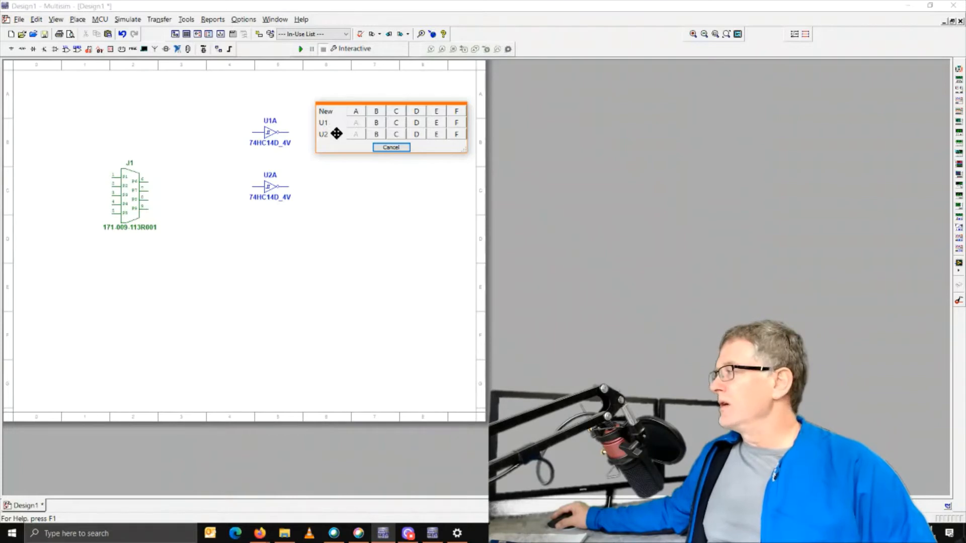
left_click(375, 122)
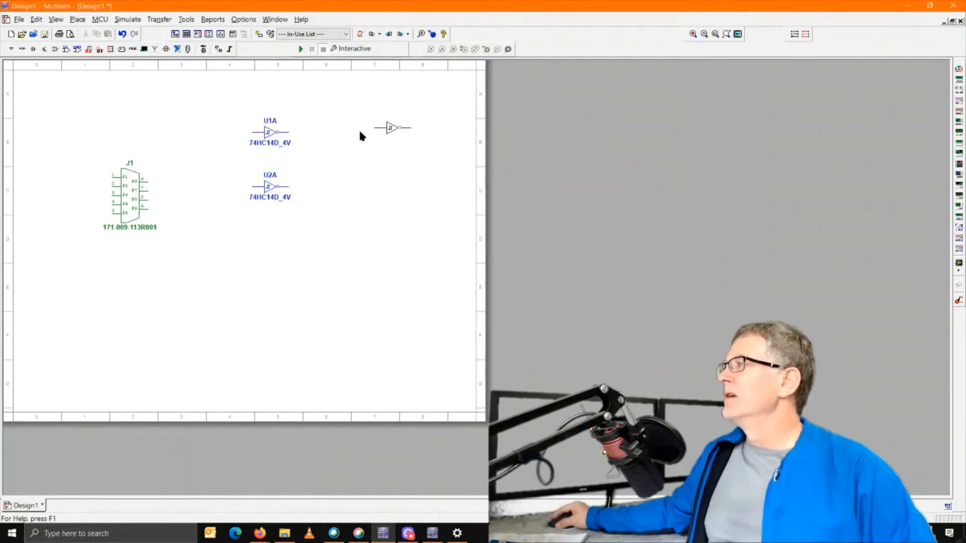
left_click(312, 129)
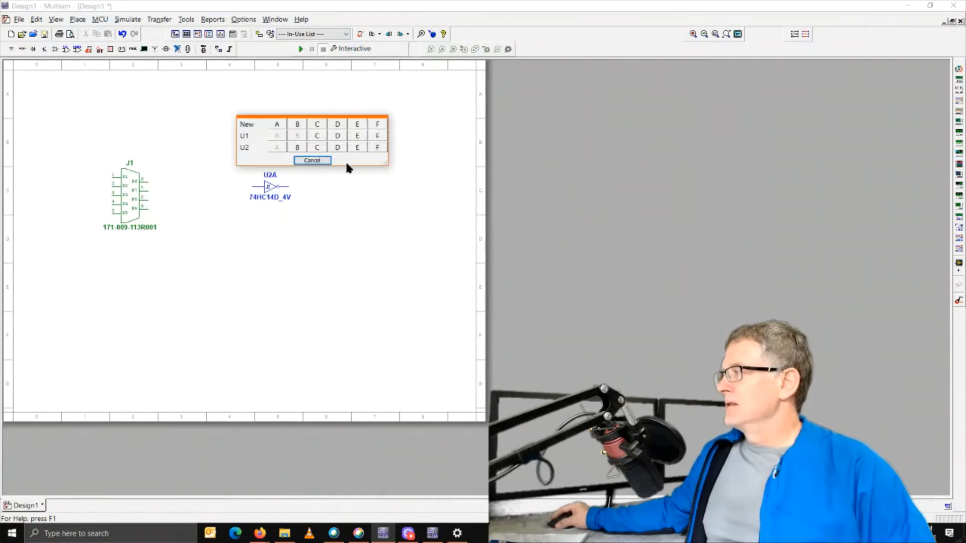
left_click(312, 160)
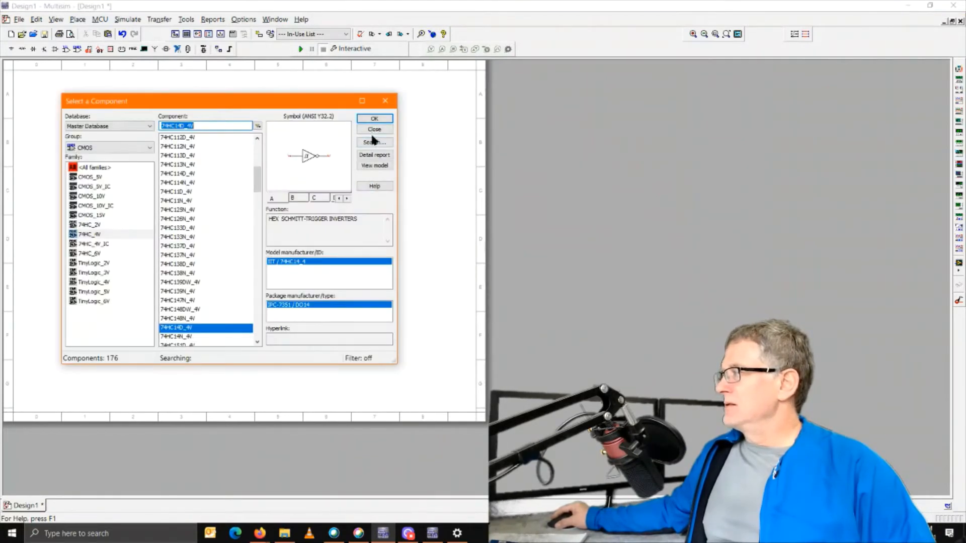
left_click(372, 132)
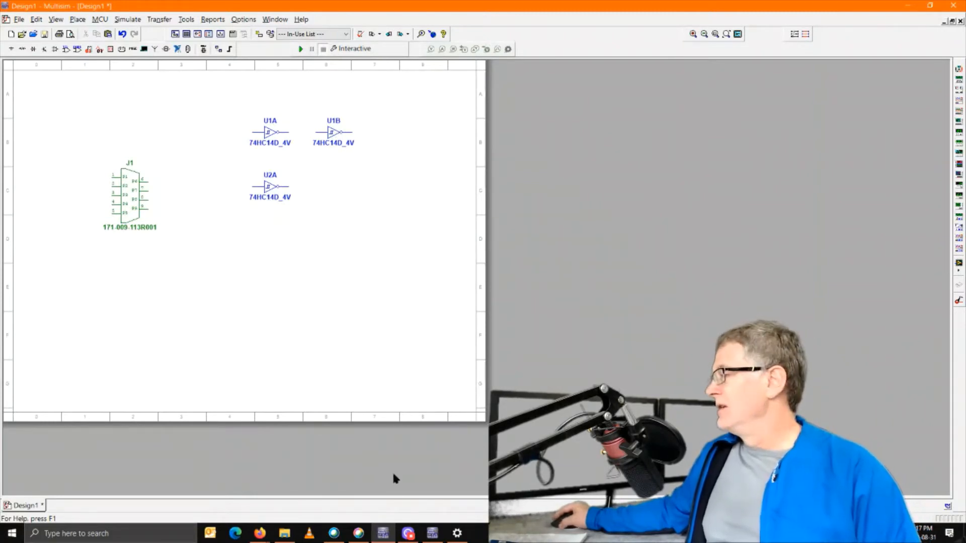
Switch to the 74HC14 datasheet in Firefox and check the six inverters in its logic diagram.
mouse_move(260, 533)
left_click(320, 491)
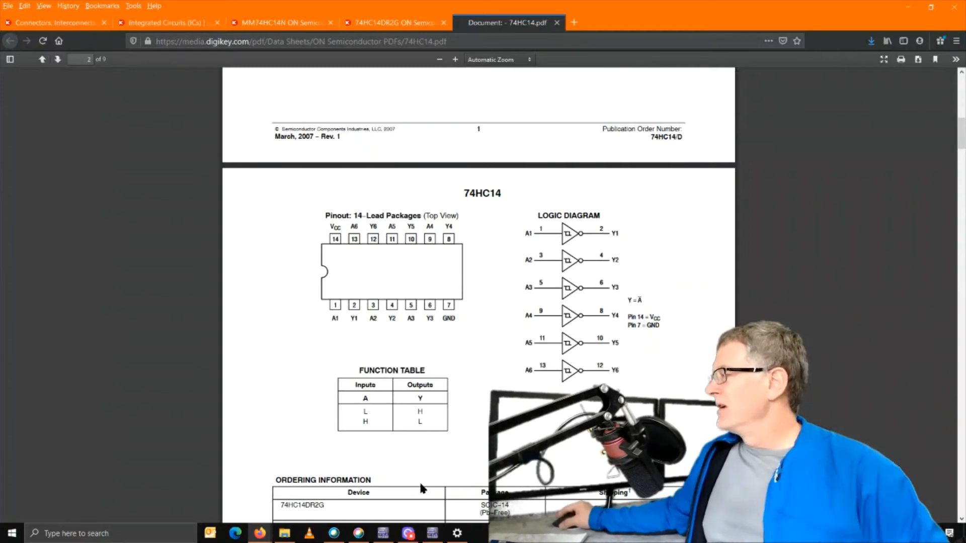
Switch back to Multisim and delete the U2A inverter below U1A, leaving the U1A and U1B sections selected beforehand.
left_click(383, 535)
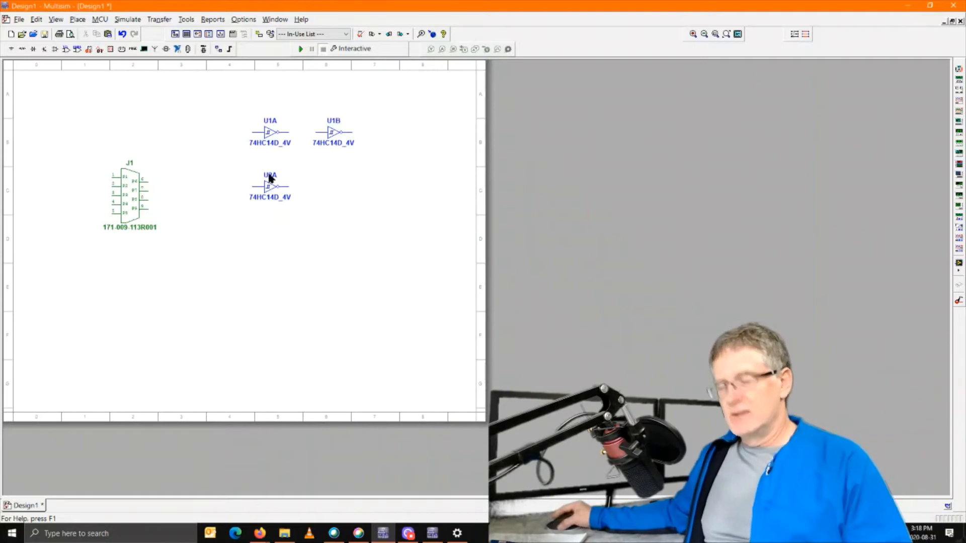
left_click_drag(227, 100, 366, 161)
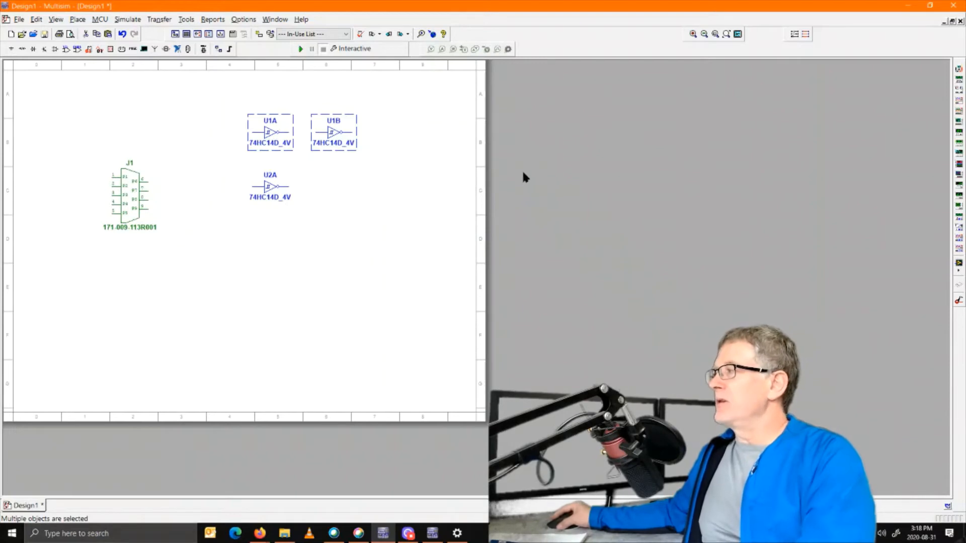
left_click_drag(222, 161, 339, 225)
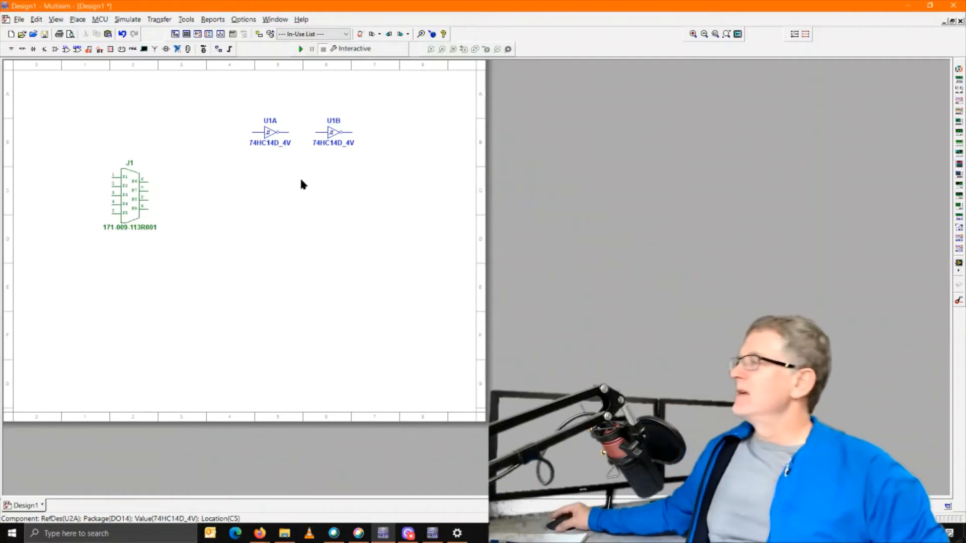
Examine the visible and hidden pins in the properties of inverter U1A, and close them without changes.
scroll(272, 136, "up", 5)
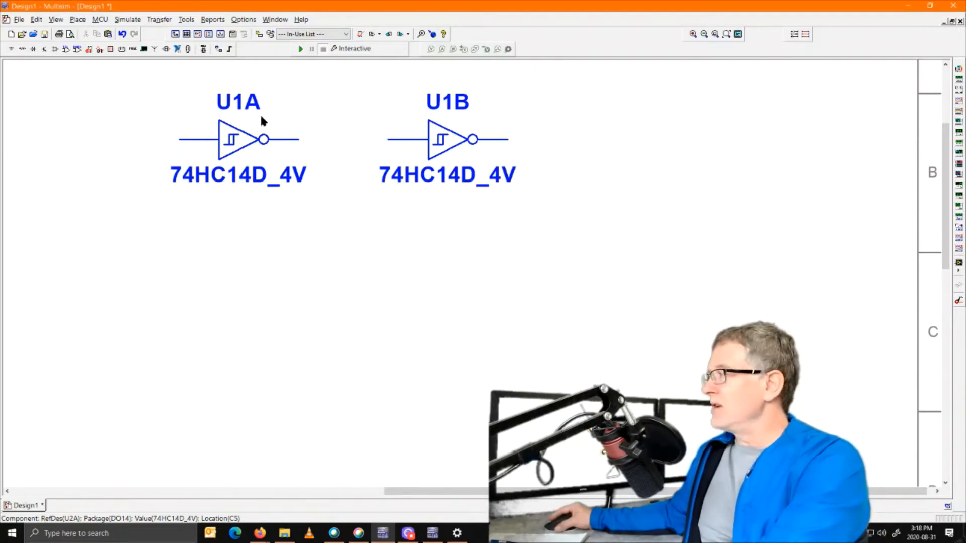
left_click(228, 148)
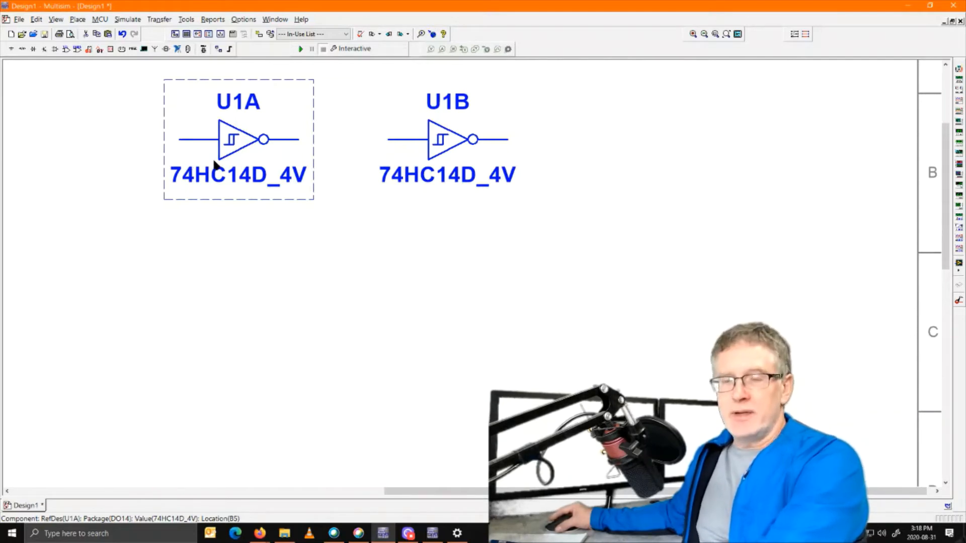
right_click(235, 139)
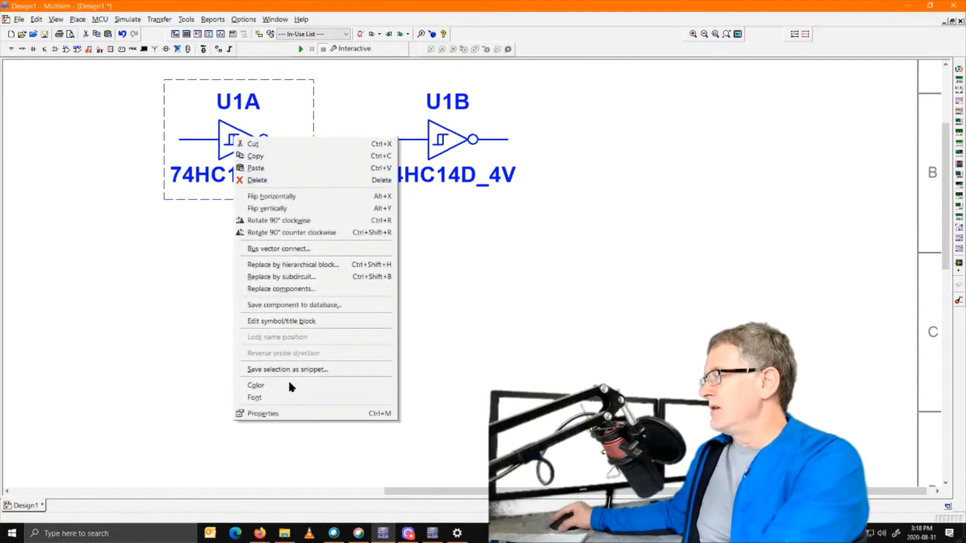
left_click(276, 413)
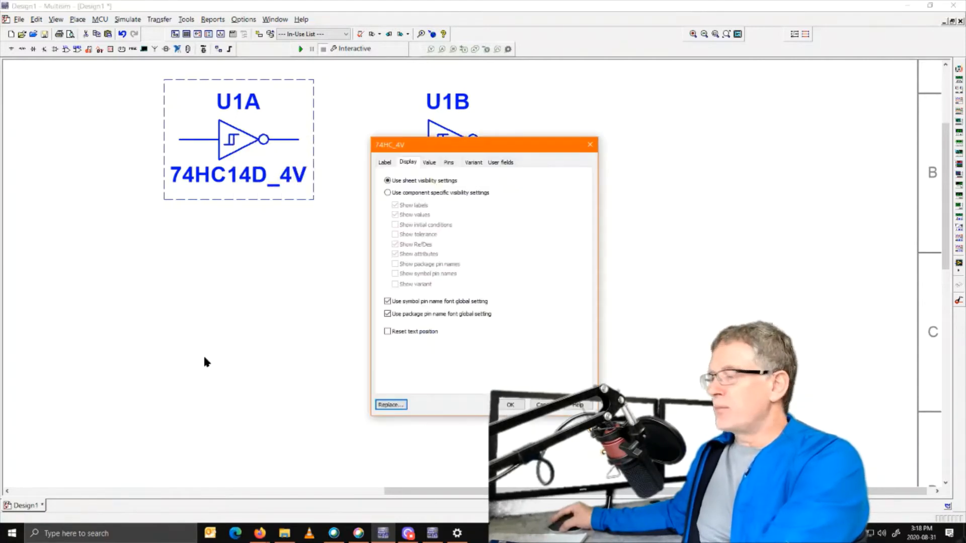
left_click(449, 162)
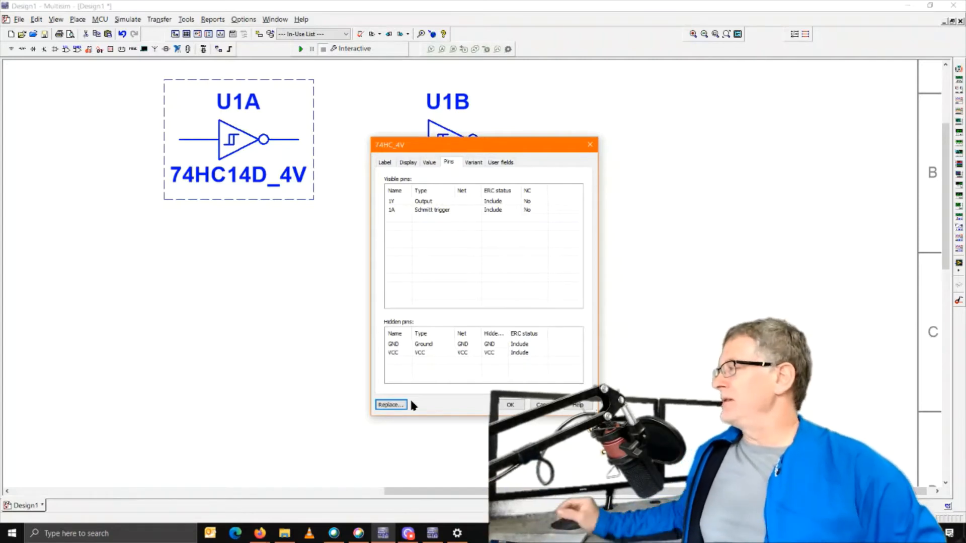
left_click(544, 407)
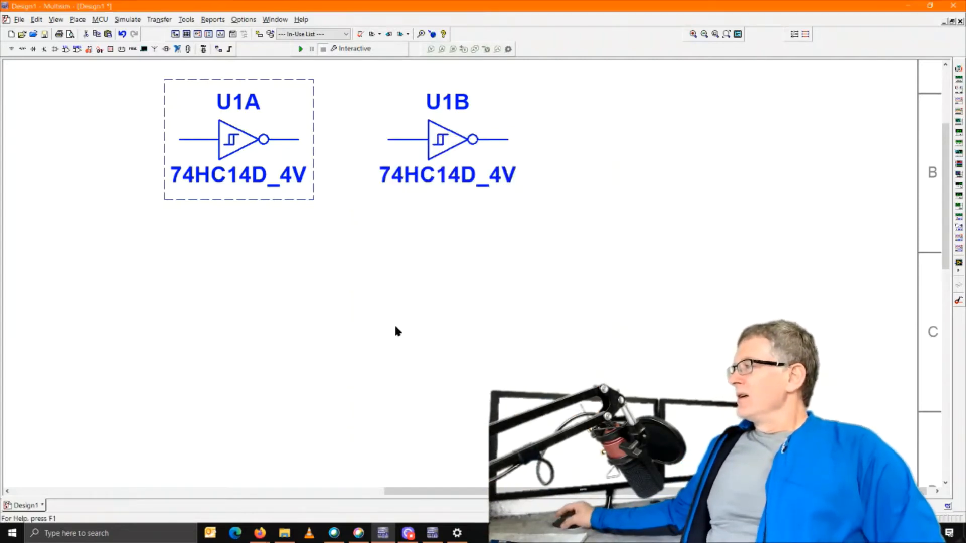
Give inverter U1A component-specific visibility settings and turn on its package pin names.
right_click(229, 143)
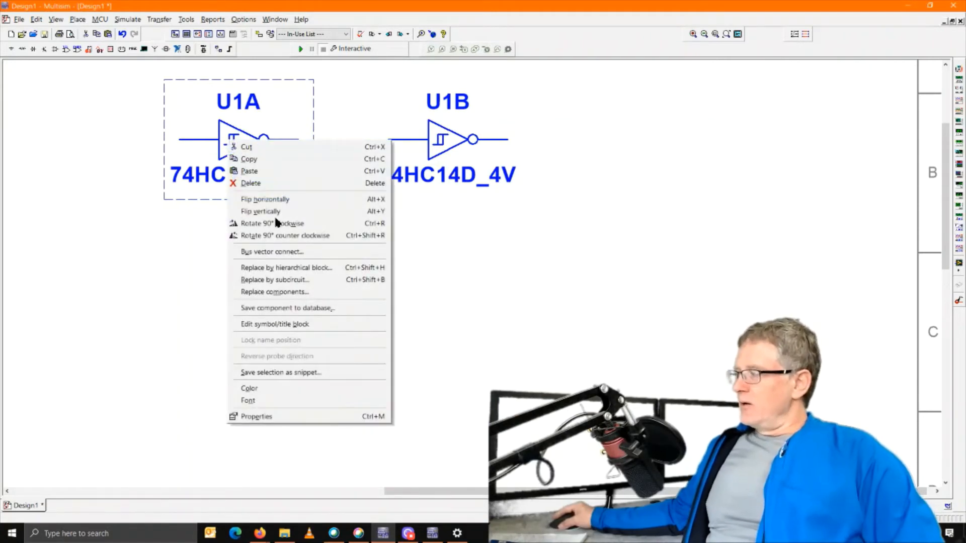
left_click(286, 415)
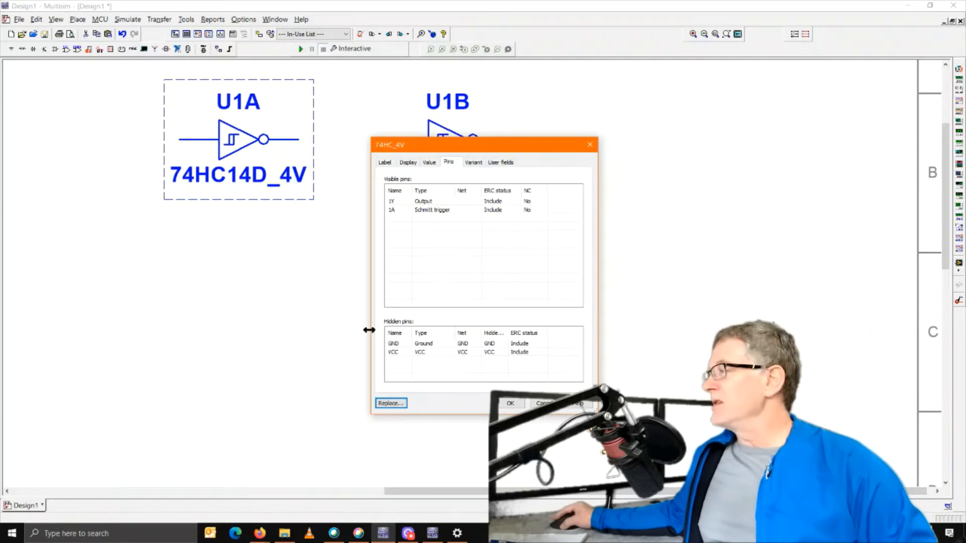
left_click(384, 162)
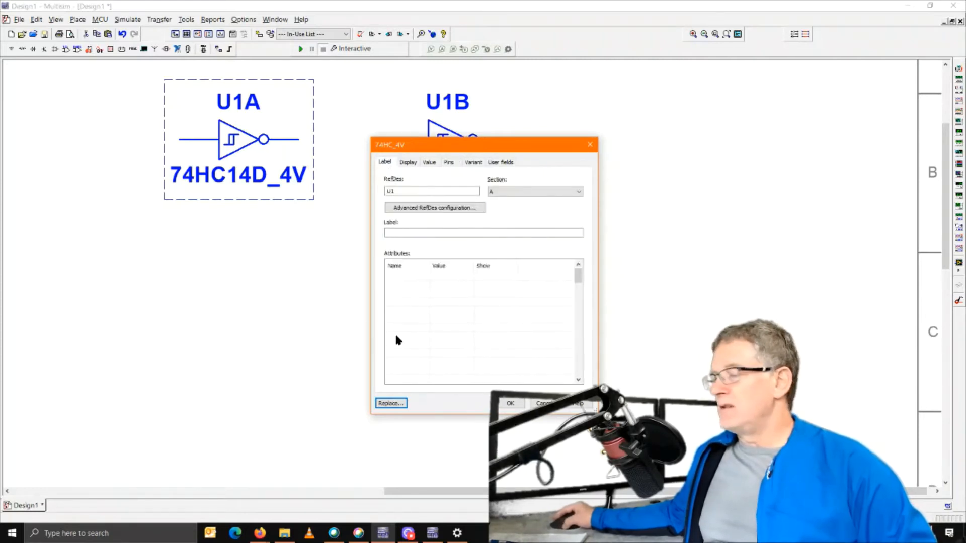
left_click(407, 163)
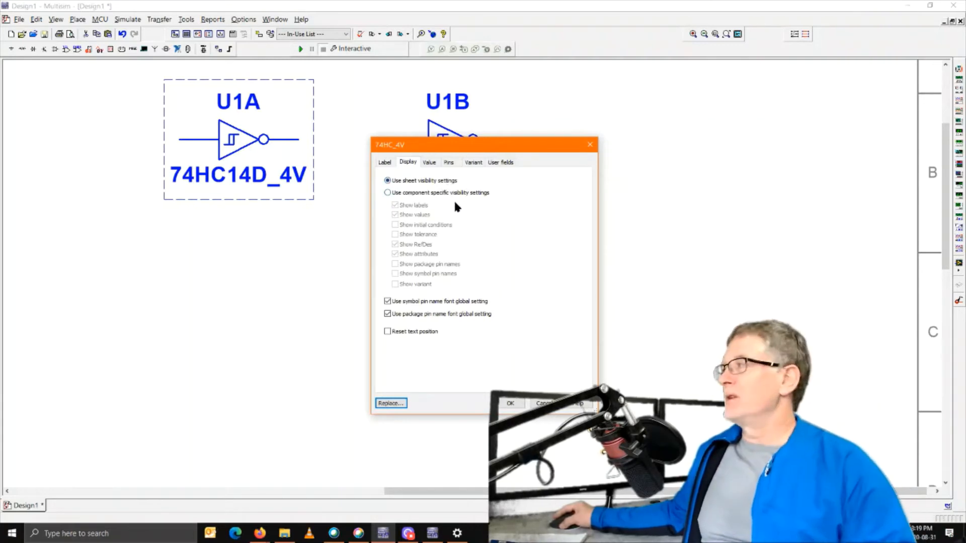
left_click(387, 193)
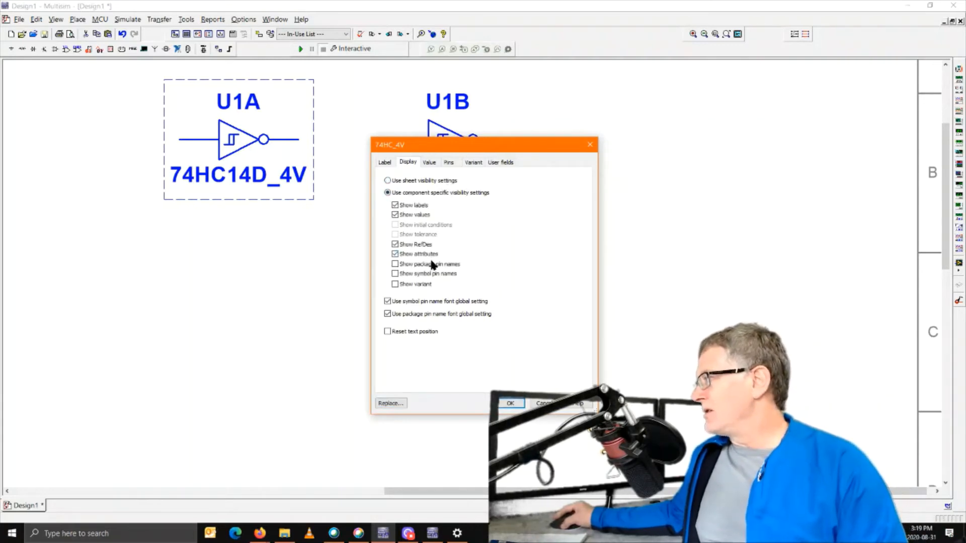
left_click(394, 264)
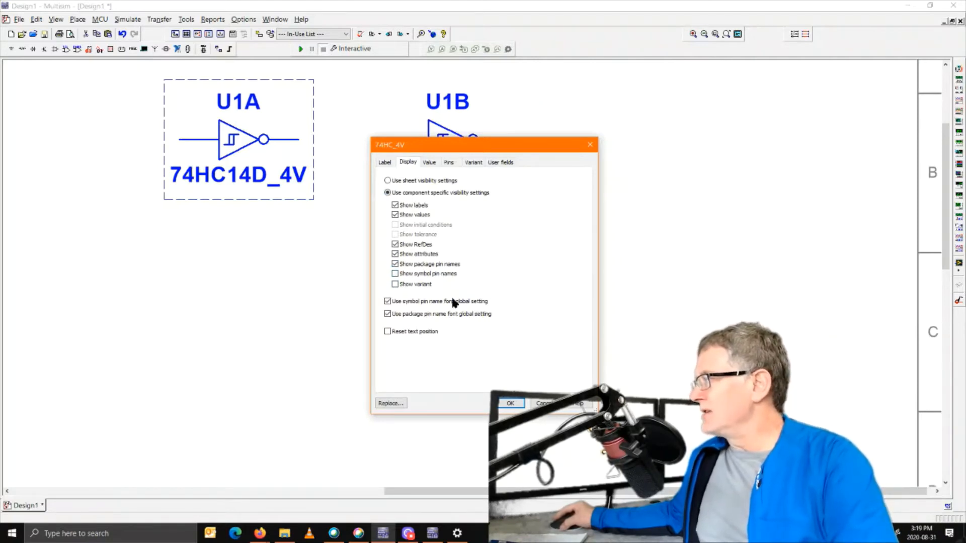
left_click(506, 403)
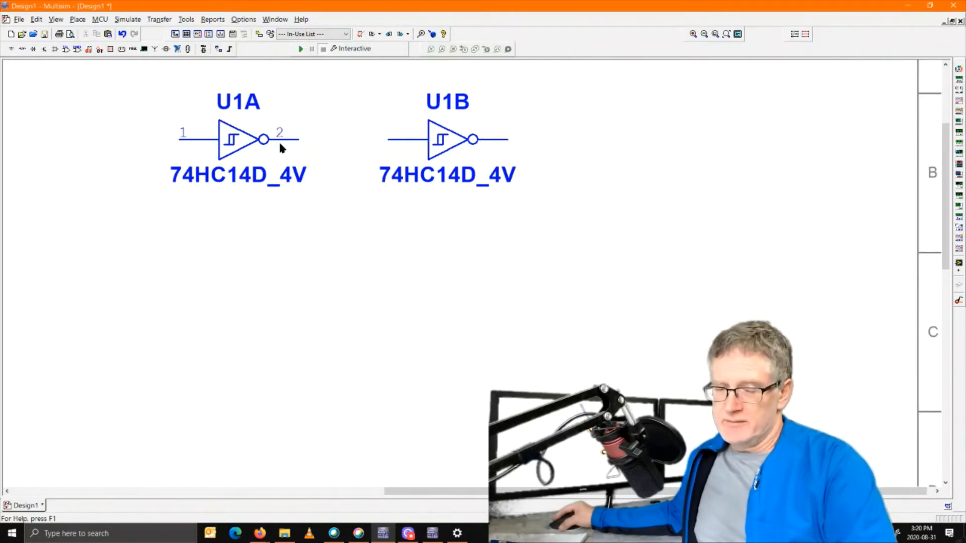
Show the package pin names on inverter U1B using component-specific visibility settings.
right_click(451, 142)
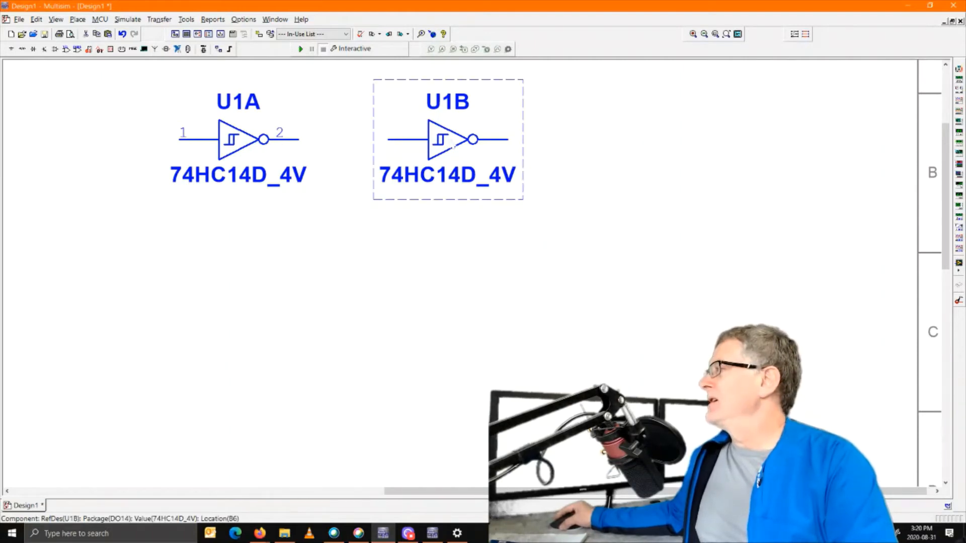
left_click(475, 416)
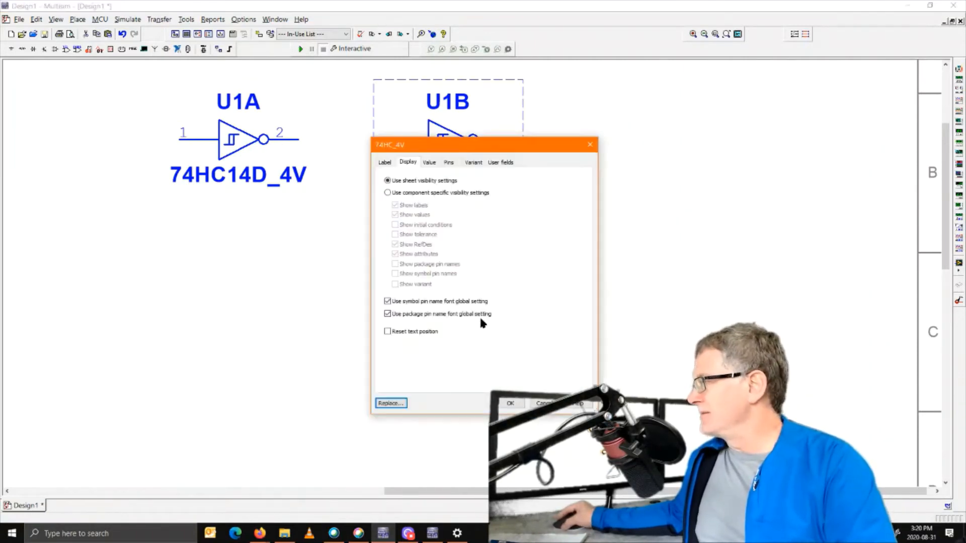
left_click(388, 193)
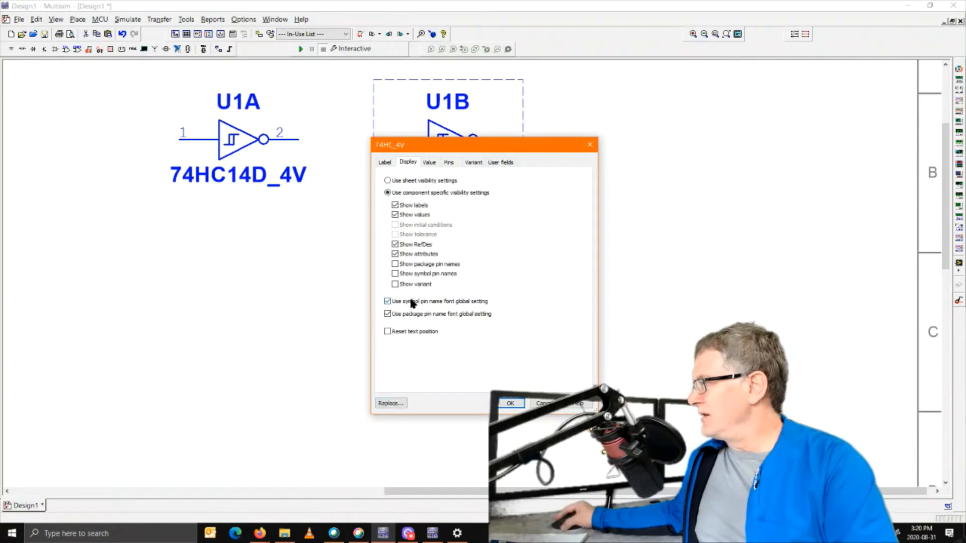
left_click(510, 404)
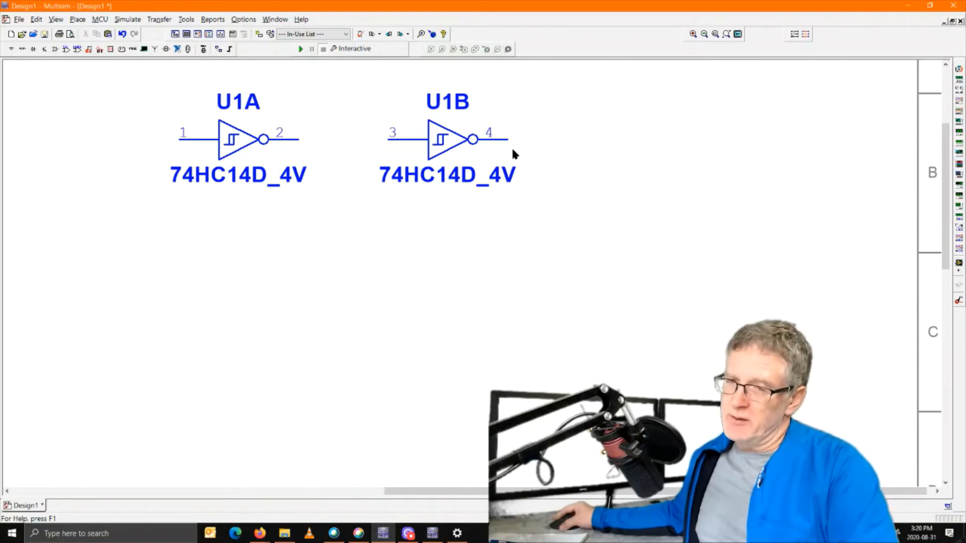
scroll(477, 216, "down", 2)
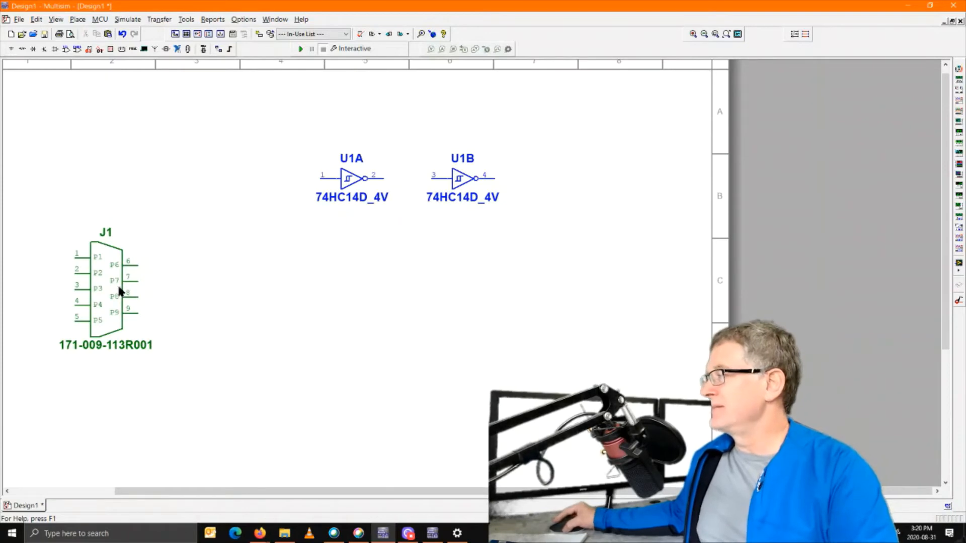
Move connector J1 up and closer to the inverters so its top lines up with U1A and U1B, leaving nothing selected.
left_click_drag(121, 288, 191, 218)
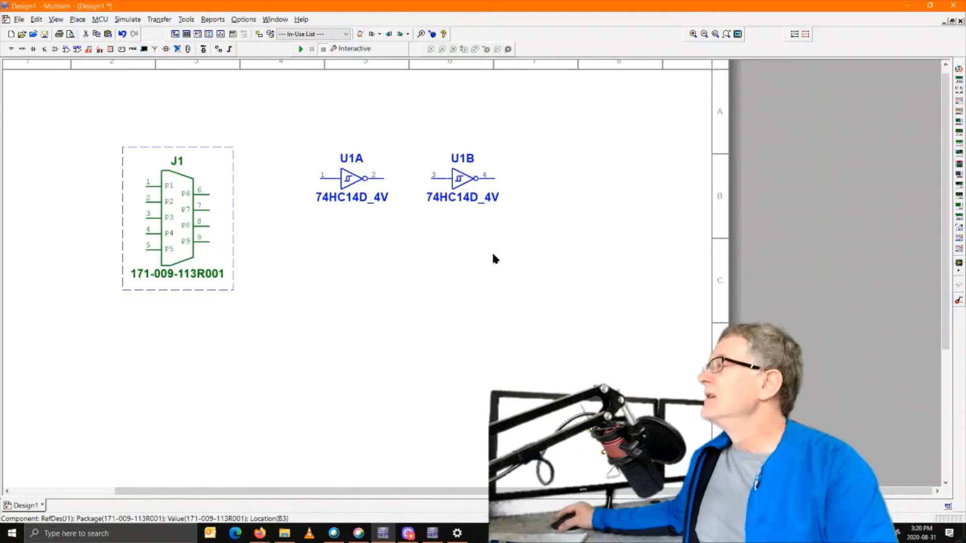
left_click_drag(279, 144, 537, 232)
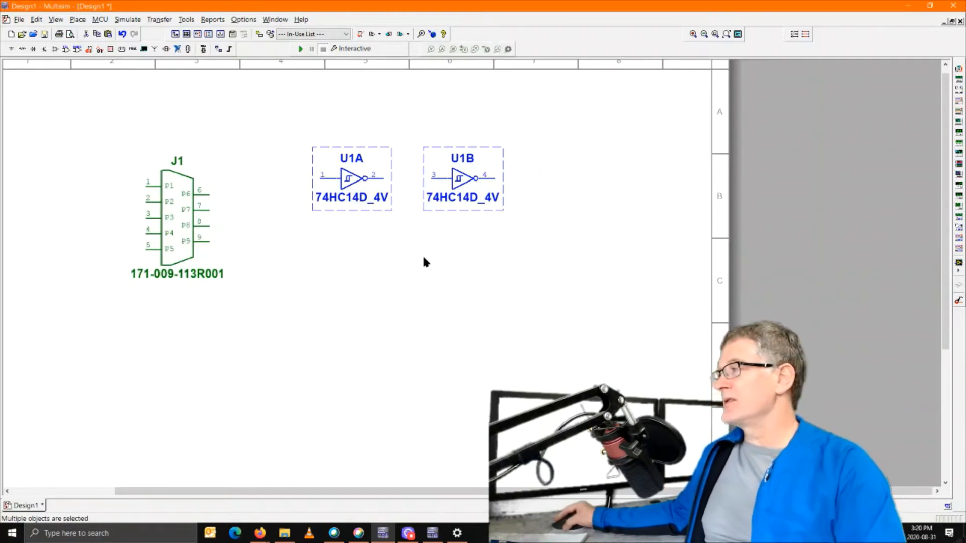
left_click_drag(110, 135, 253, 321)
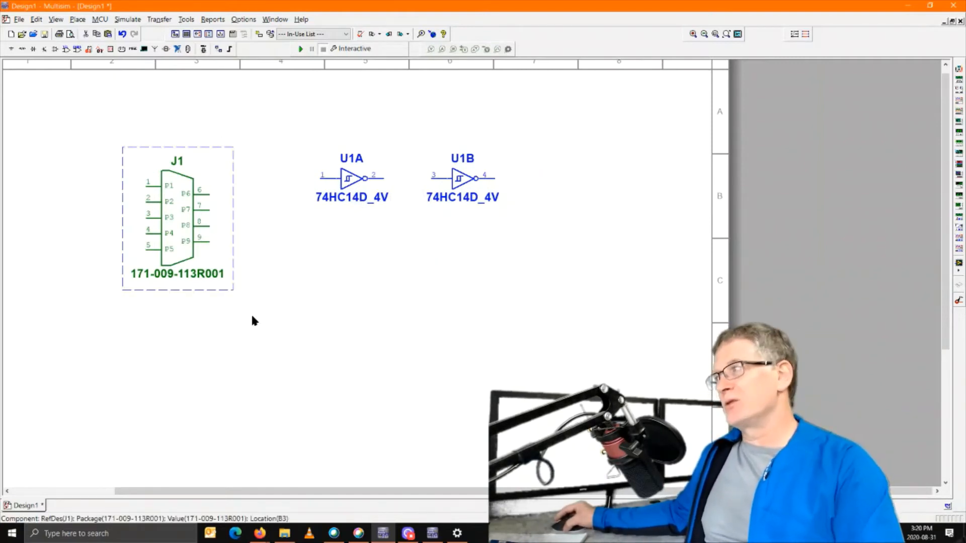
left_click_drag(263, 119, 543, 247)
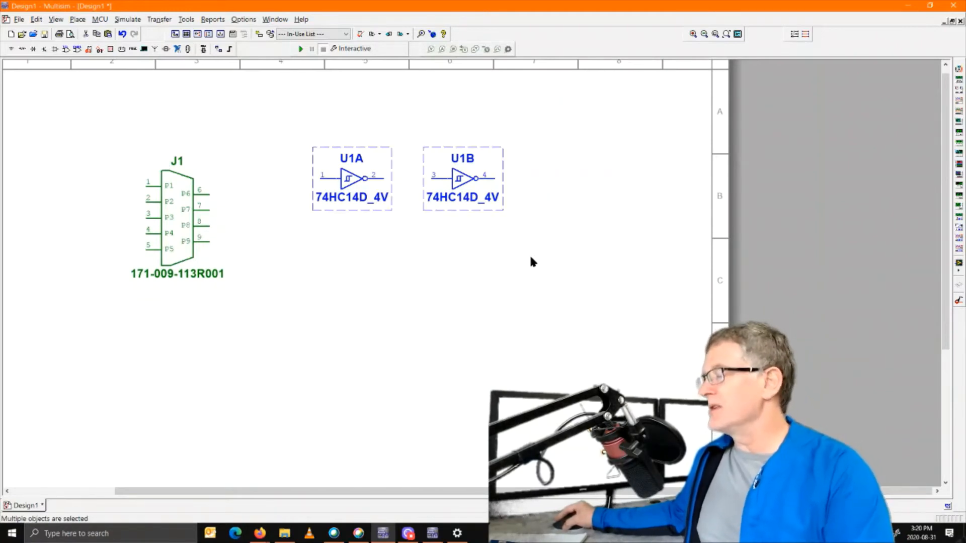
left_click(514, 261)
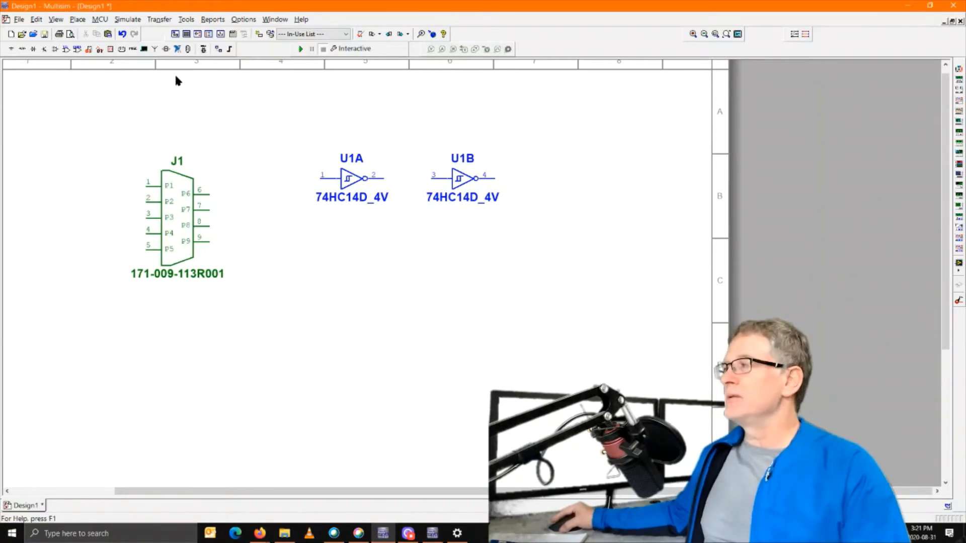
Place a 1k resistor with no package from the Basic group's RESISTOR family directly below inverter U1A.
left_click(78, 19)
left_click(89, 28)
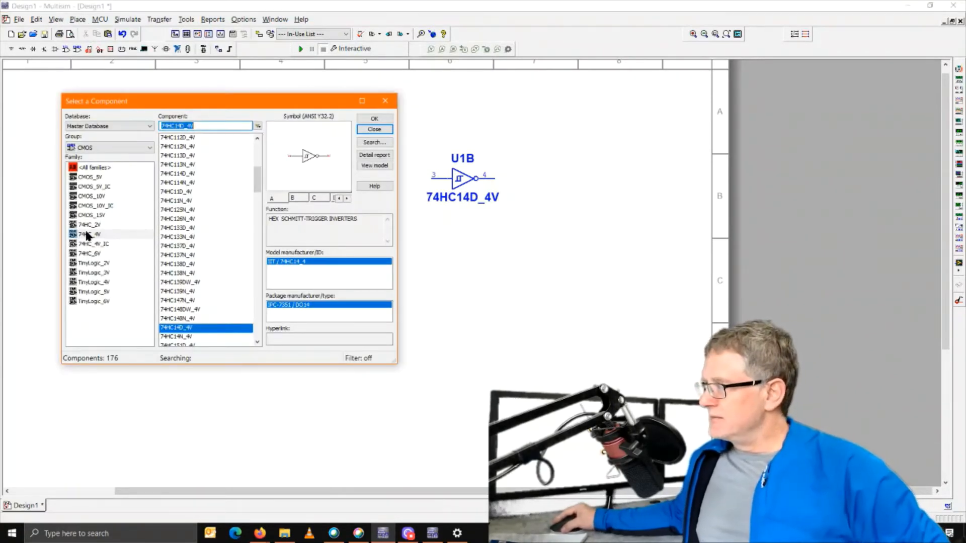
left_click(97, 148)
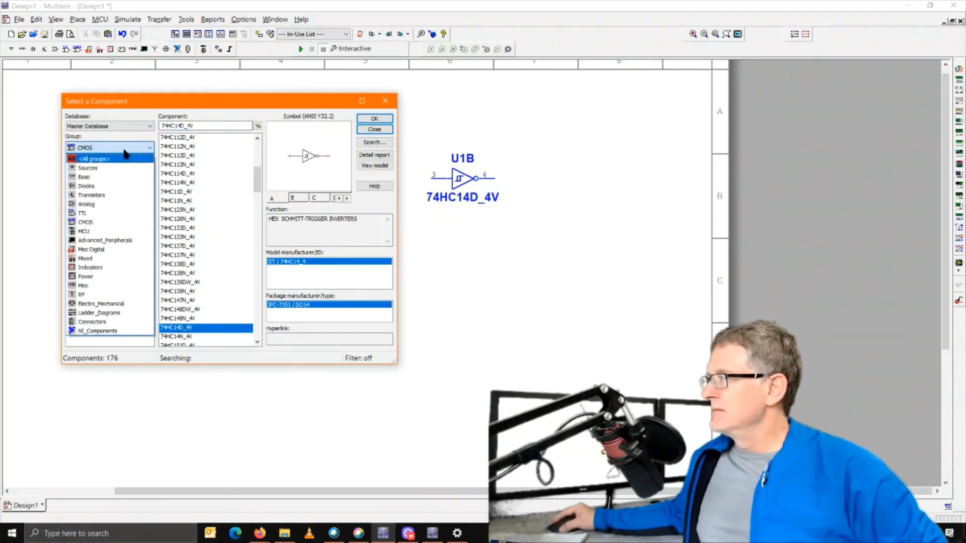
left_click(96, 178)
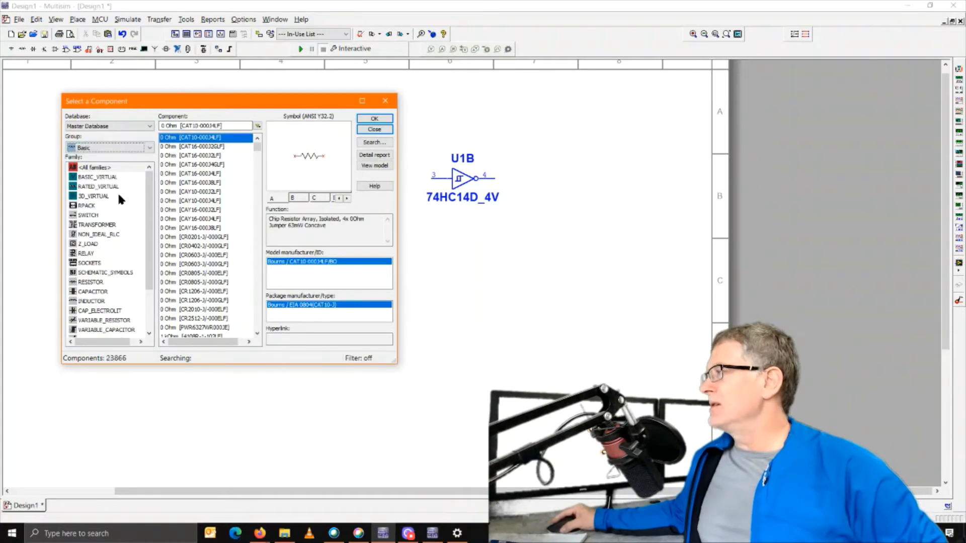
left_click(90, 282)
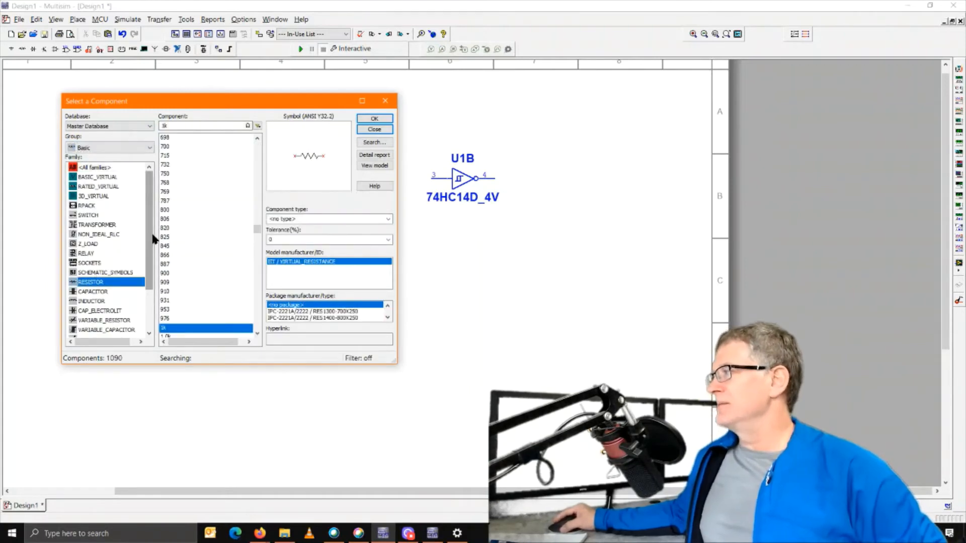
left_click(372, 120)
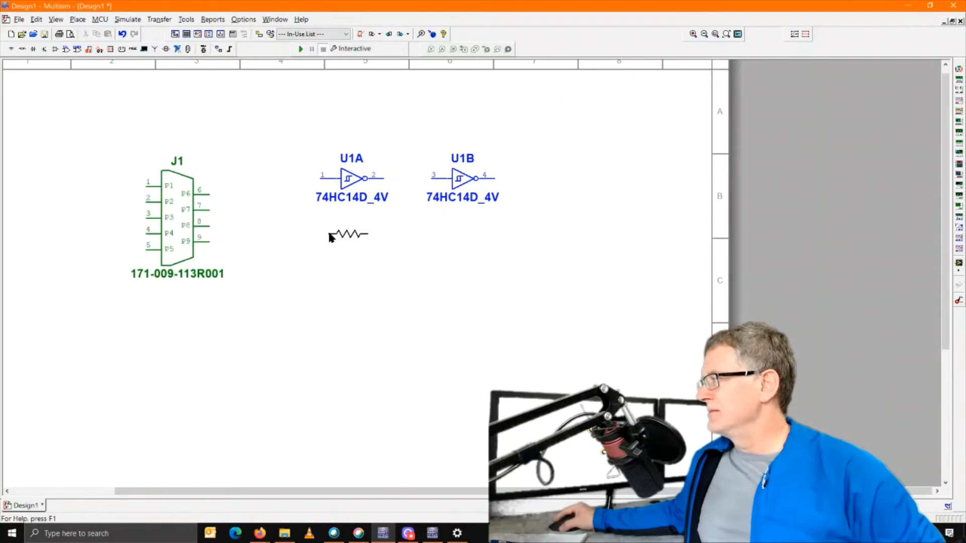
left_click(330, 235)
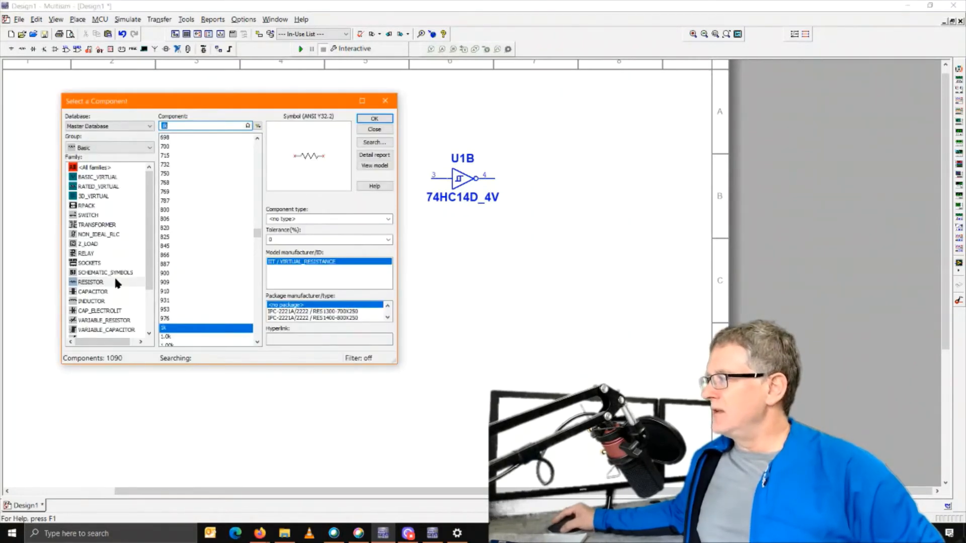
Place a 1µ capacitor with no package from the CAPACITOR family below and to the left of R1, and finish placing components.
left_click(101, 292)
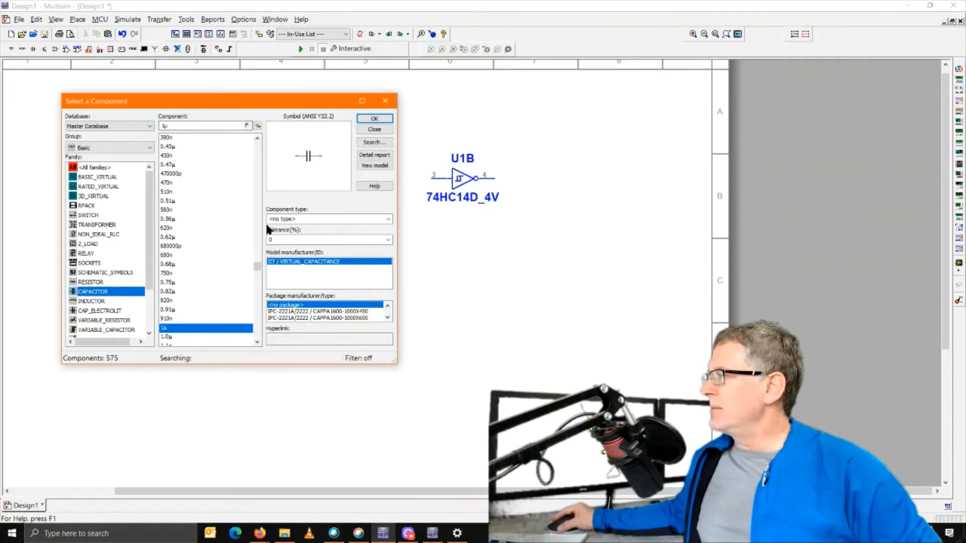
scroll(191, 282, "down", 4)
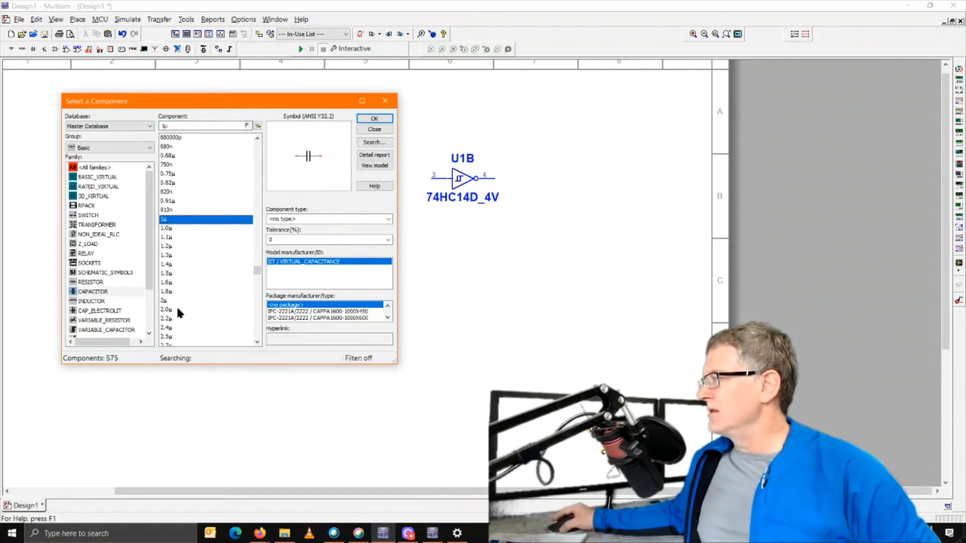
scroll(178, 308, "down", 8)
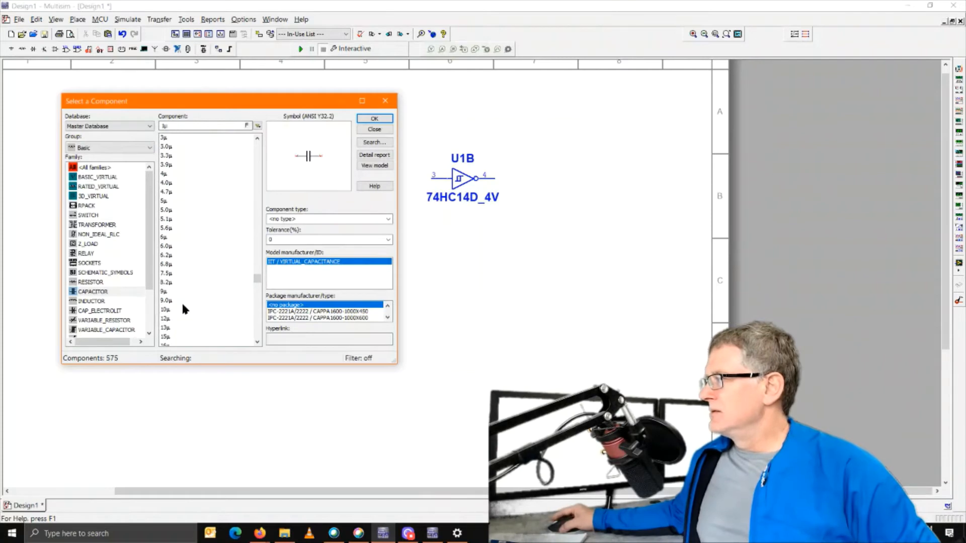
scroll(173, 207, "up", 3)
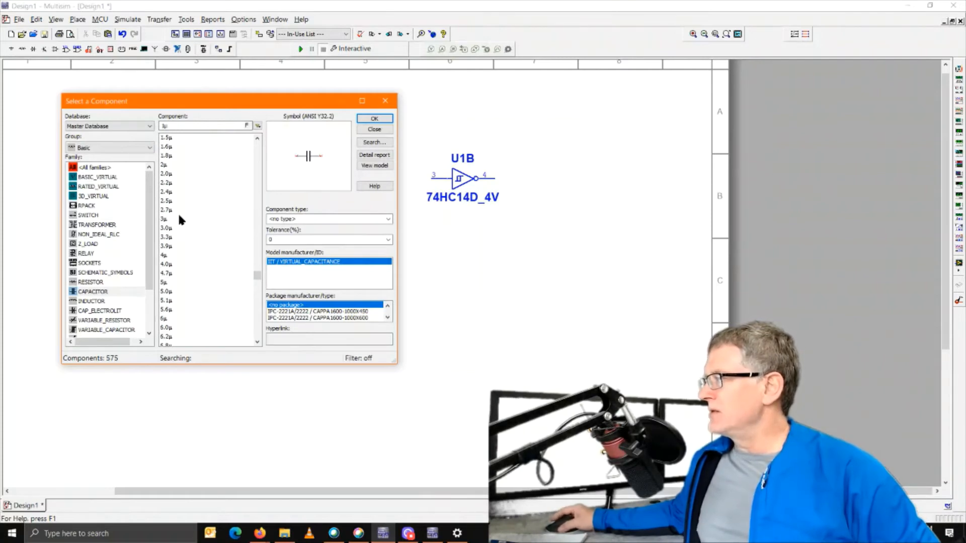
scroll(174, 180, "up", 2)
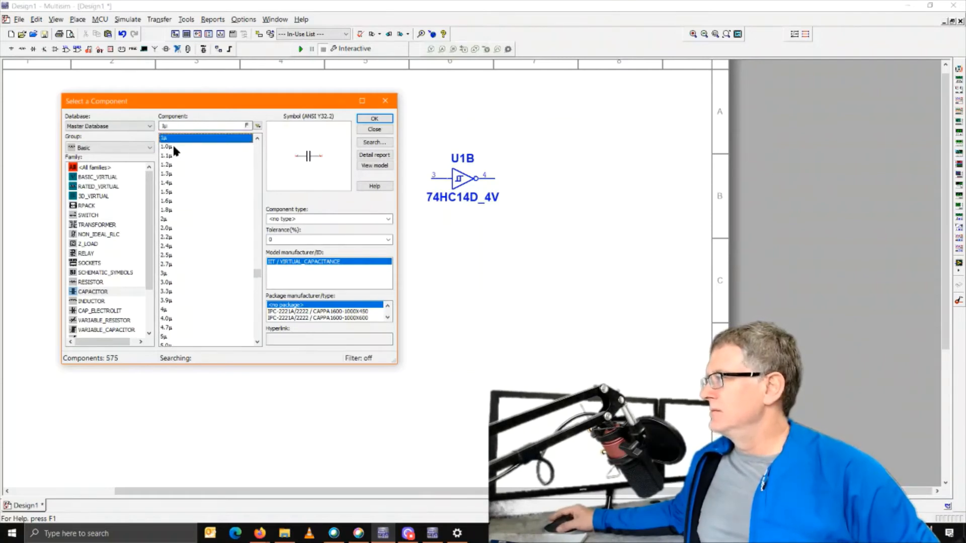
left_click(369, 117)
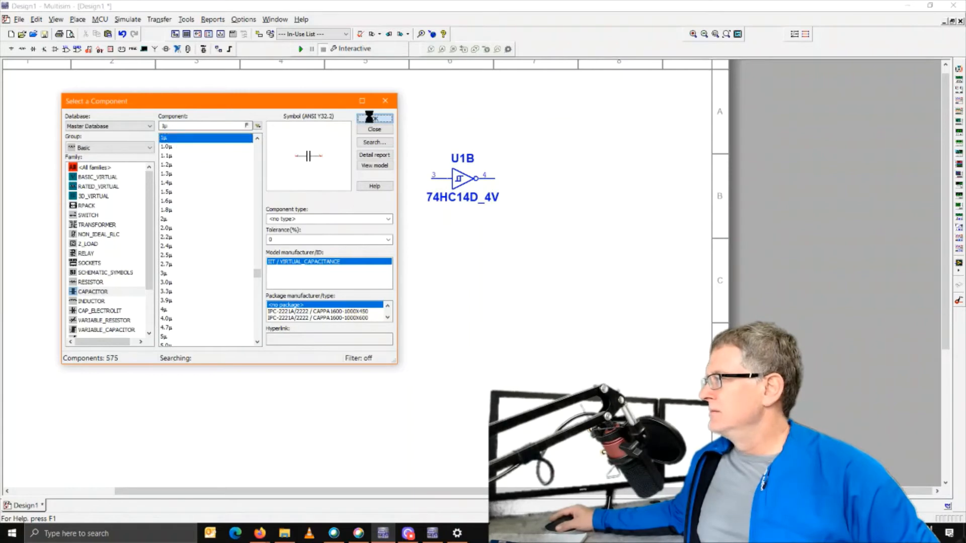
left_click(289, 285)
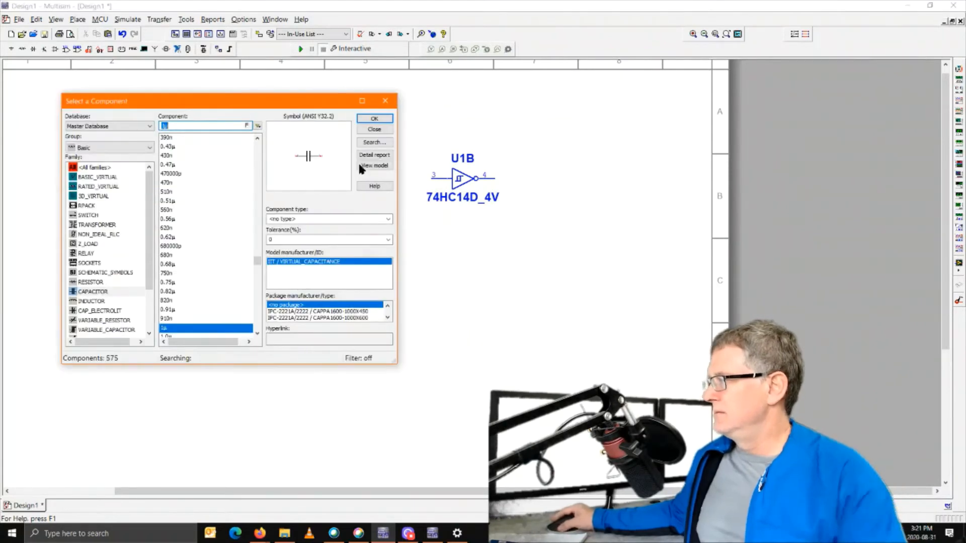
key("Escape")
Rotate capacitor C1 to a vertical orientation and move it slightly down, below the level of R1.
left_click(300, 283)
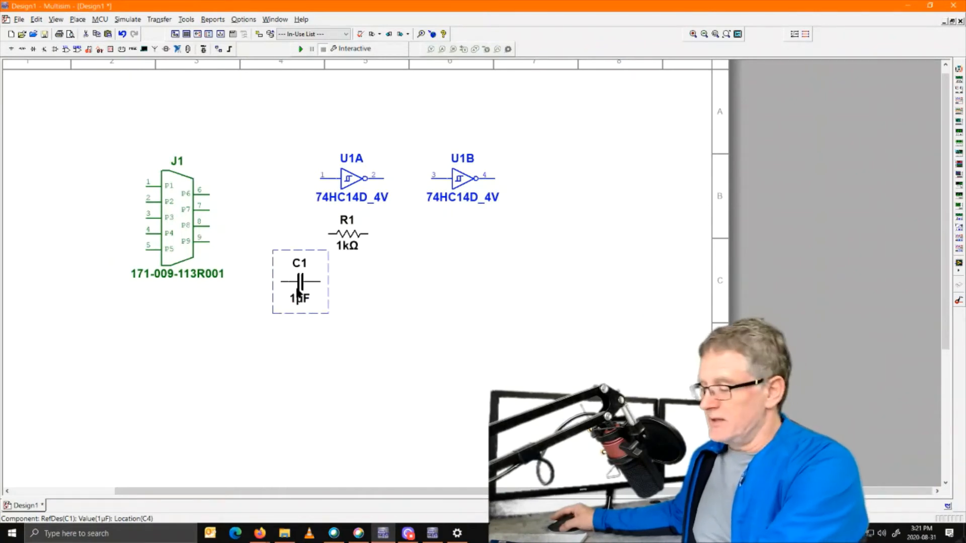
key("ctrl+r")
key("ctrl+r")
key("ctrl+r")
key("ctrl+r")
key("ctrl+r")
key("ctrl+r")
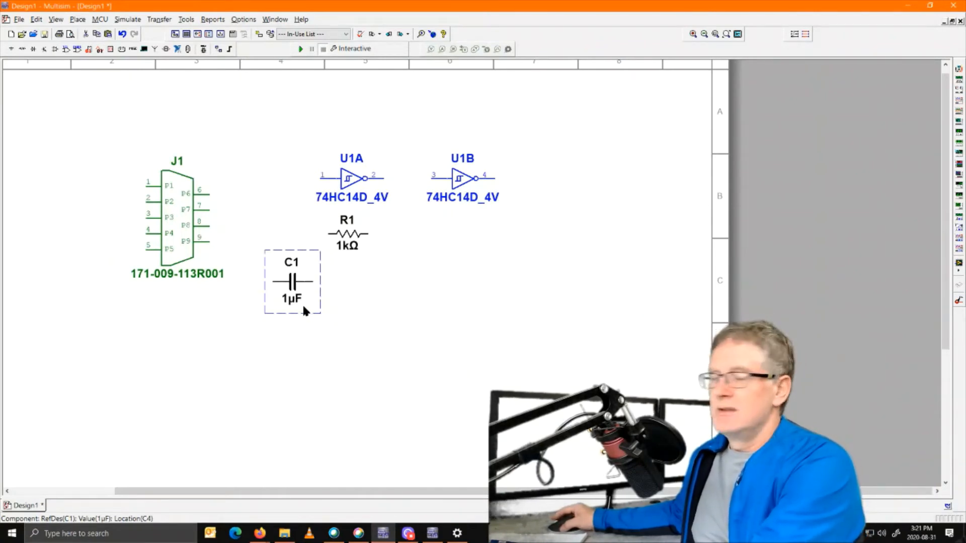
key("ctrl+r")
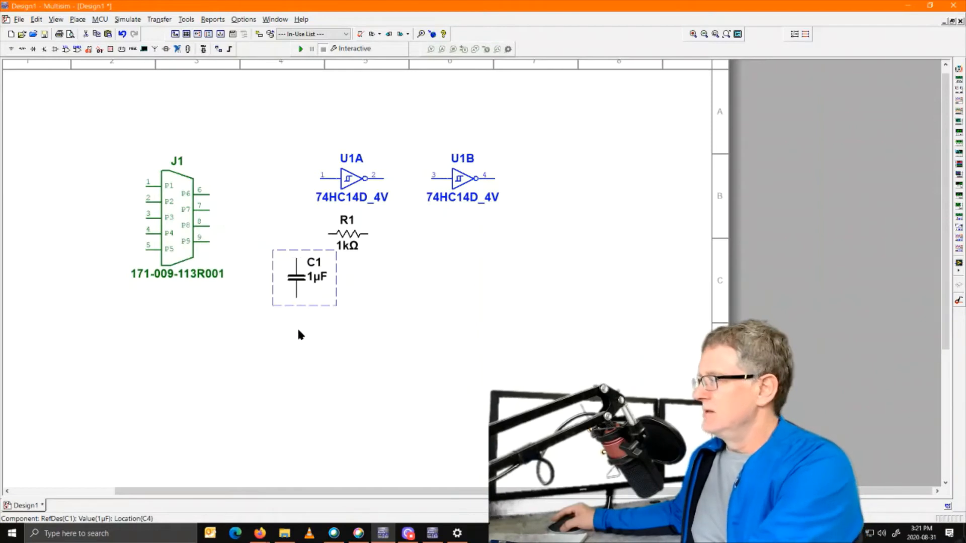
mouse_move(296, 285)
left_mouse_down()
mouse_move(281, 245)
mouse_move(287, 291)
mouse_move(298, 288)
left_mouse_up()
left_click(472, 296)
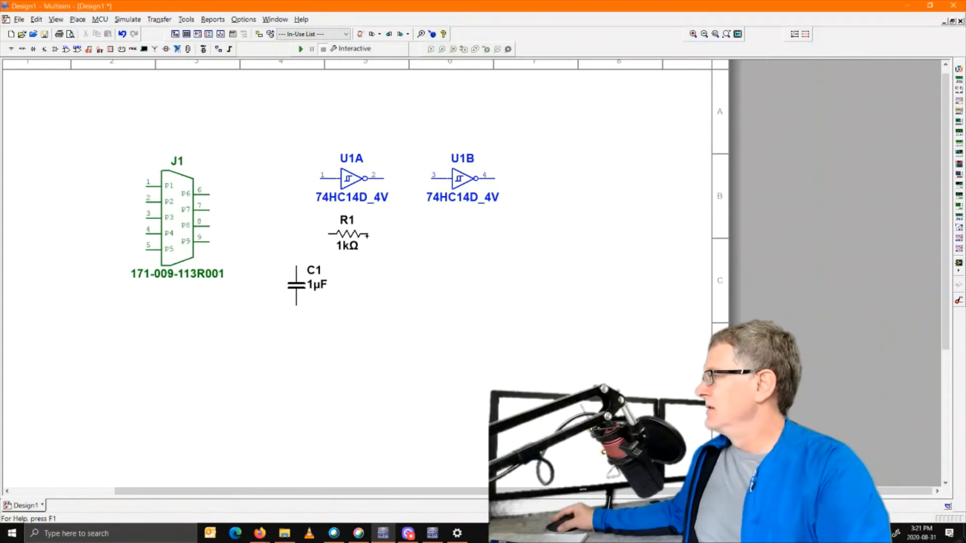
Wire R1 between U1A's output and input, and connect the upper end of C1 to U1A's input.
left_click(368, 233)
left_click(384, 179)
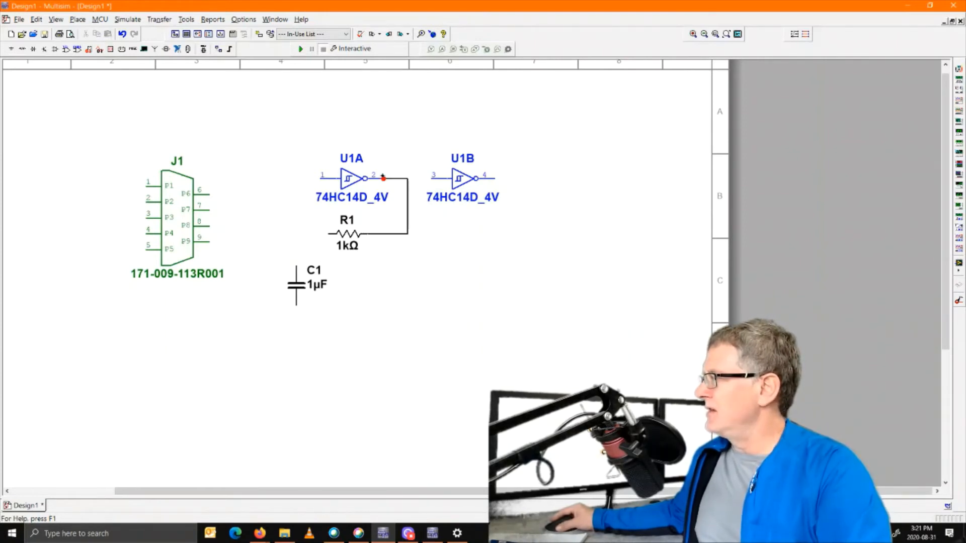
left_click(322, 179)
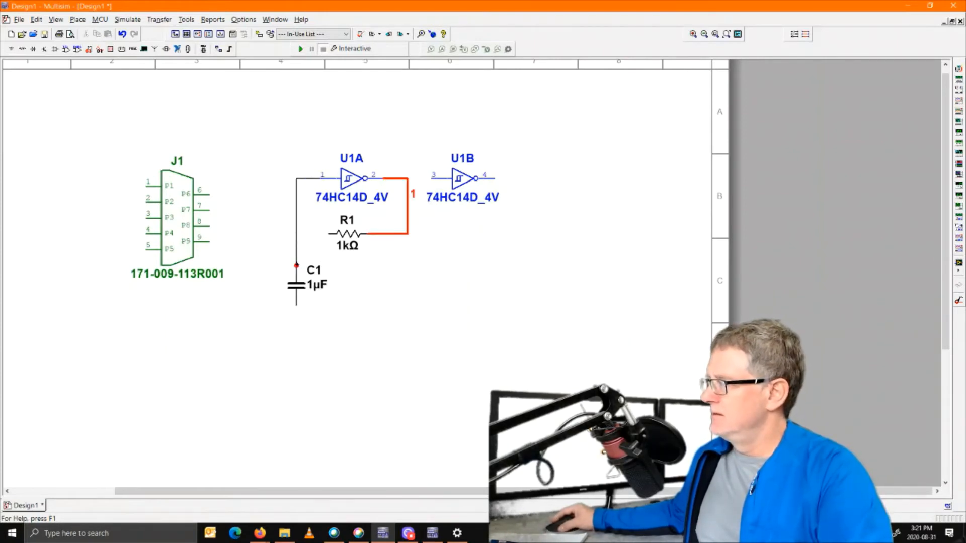
left_click(296, 266)
left_click(328, 233)
left_click(296, 234)
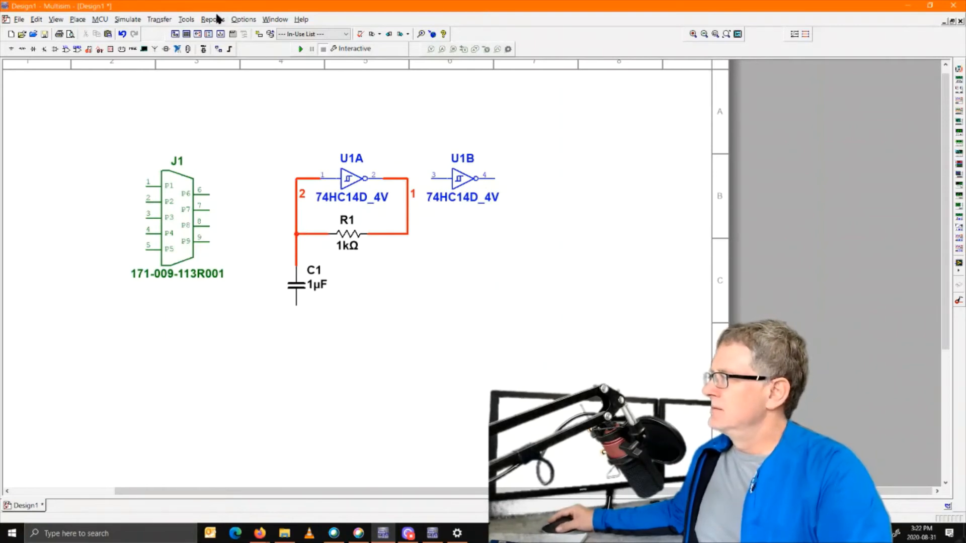
Hide all net names in the sheet's visibility properties.
left_click(249, 21)
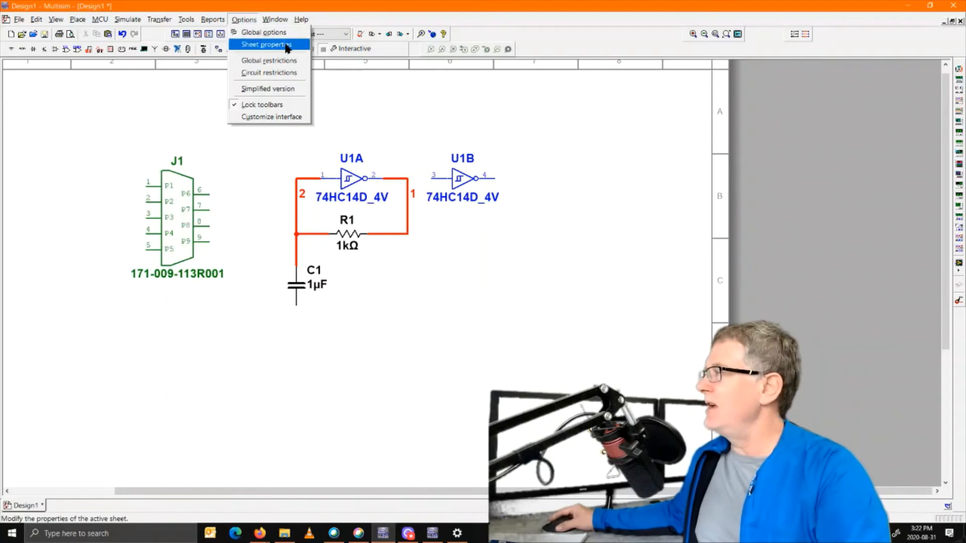
left_click(256, 43)
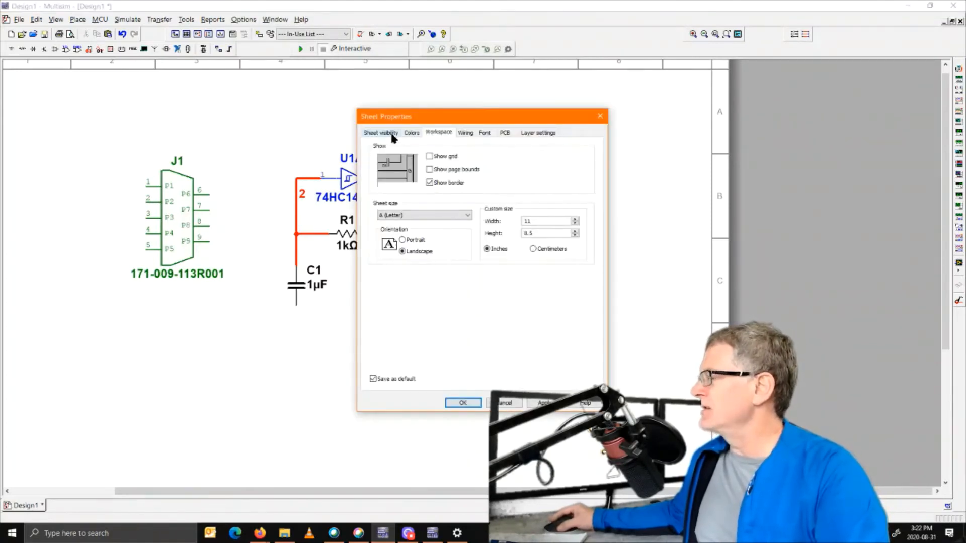
left_click(388, 134)
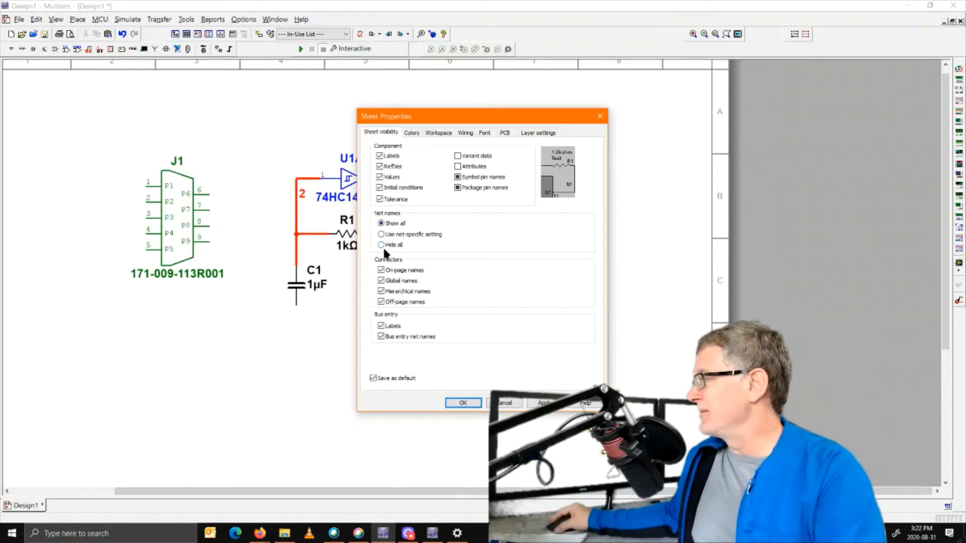
left_click(462, 403)
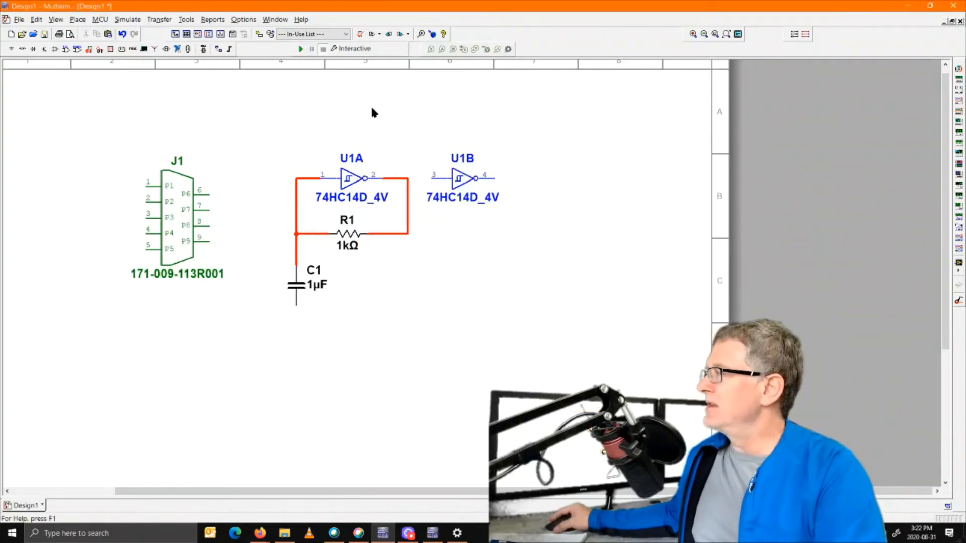
Wire U1B's input pin 3 to the wire at U1A's output.
left_click(429, 178)
left_click(408, 178)
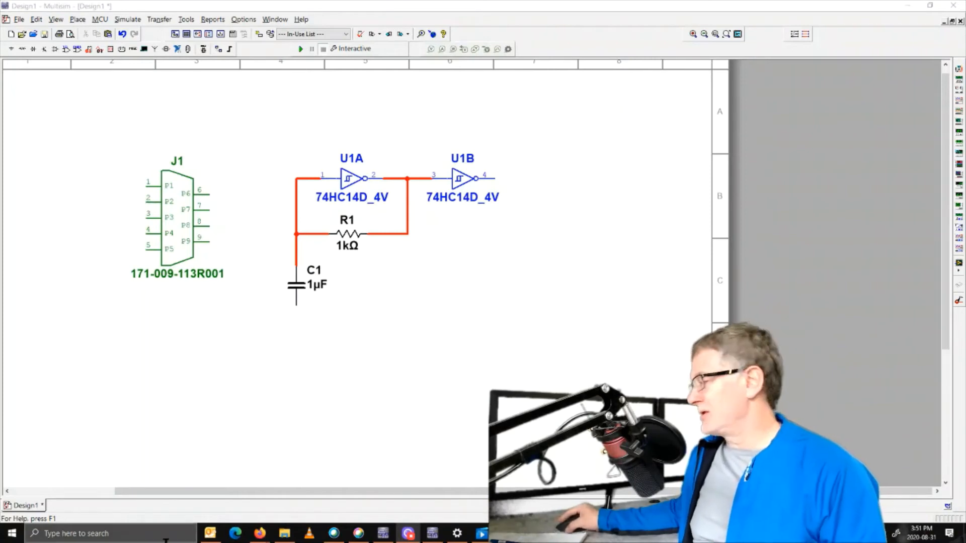
Switch to the Digi-Key page in Firefox and search all products for 1k ohm resistor.
mouse_move(263, 536)
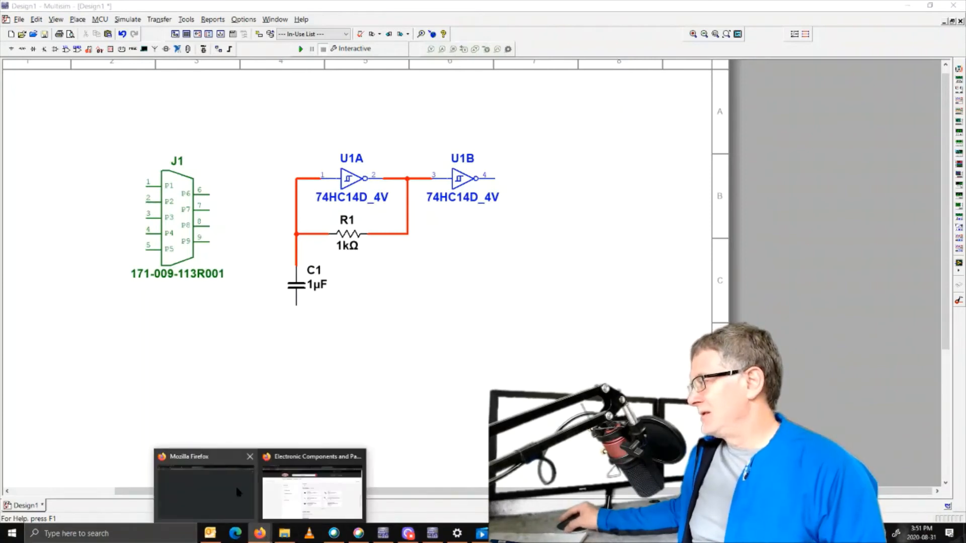
left_click(311, 492)
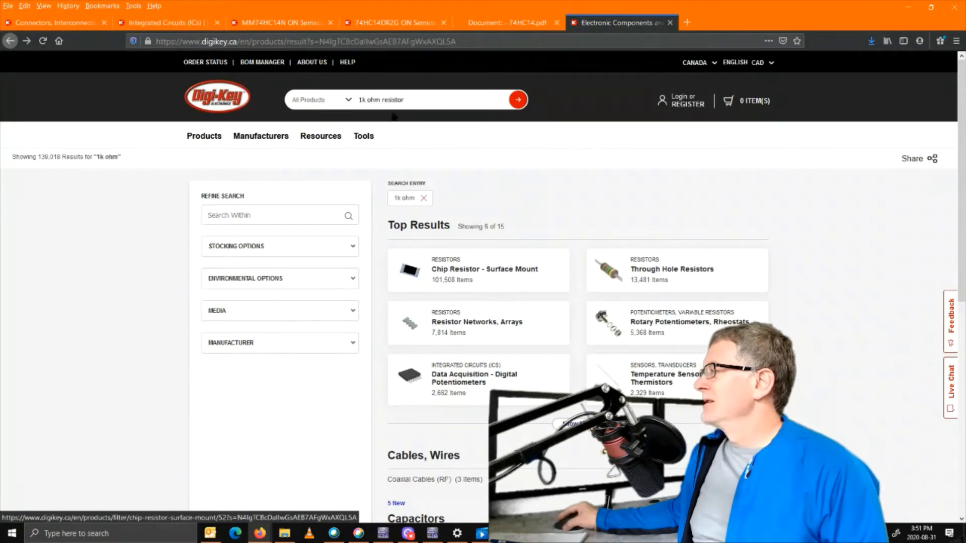
left_click(516, 105)
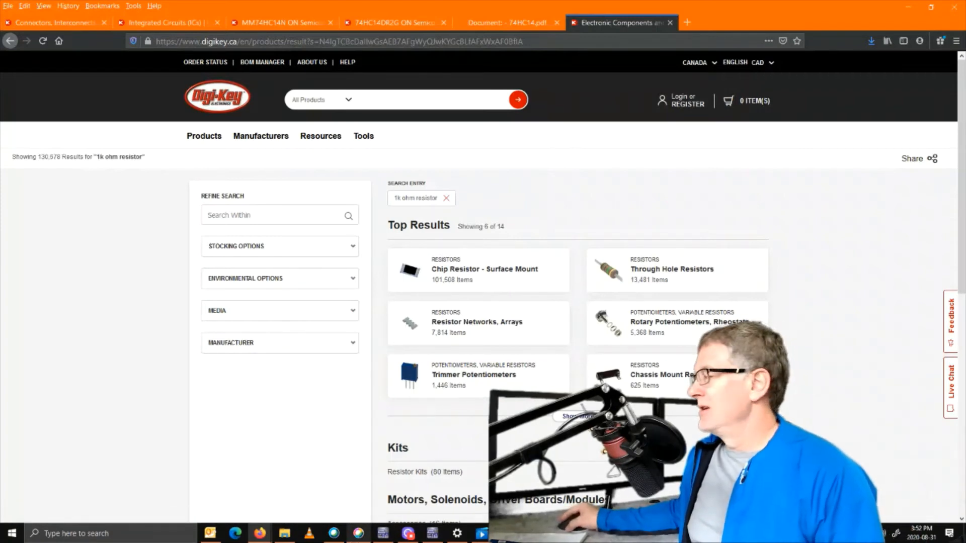
Switch to Multisim, start placing a component from the RESISTOR family with value 1k, and enlarge the selection dialog.
left_click(384, 532)
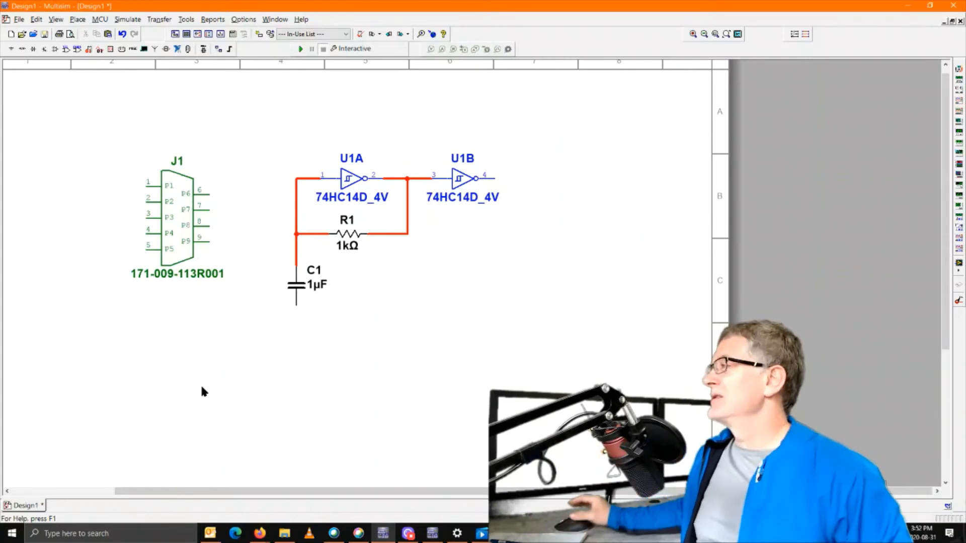
left_click(76, 19)
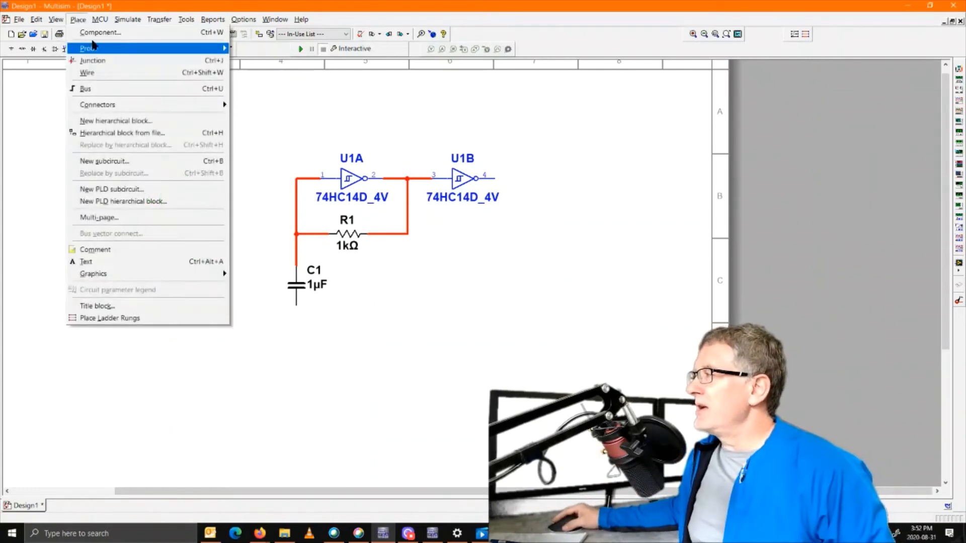
left_click(97, 33)
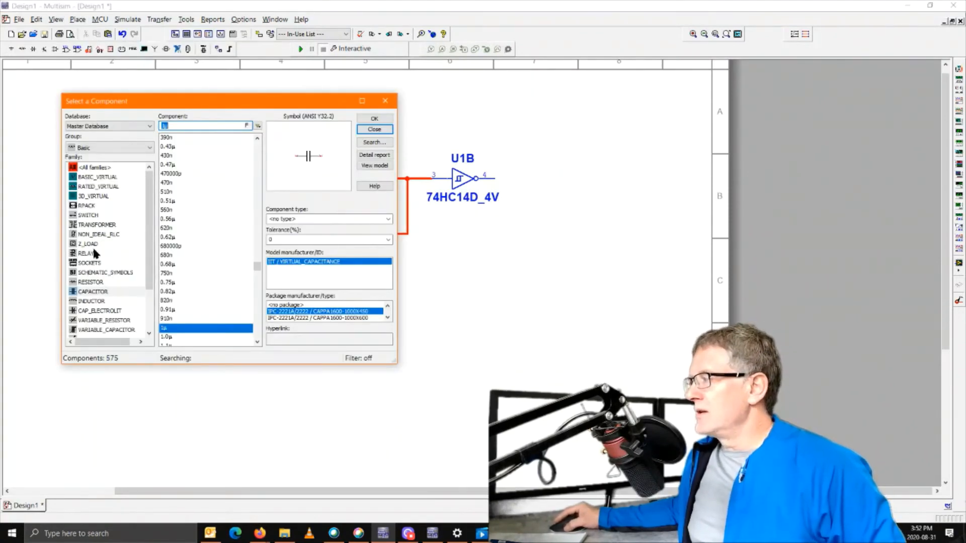
left_click(91, 282)
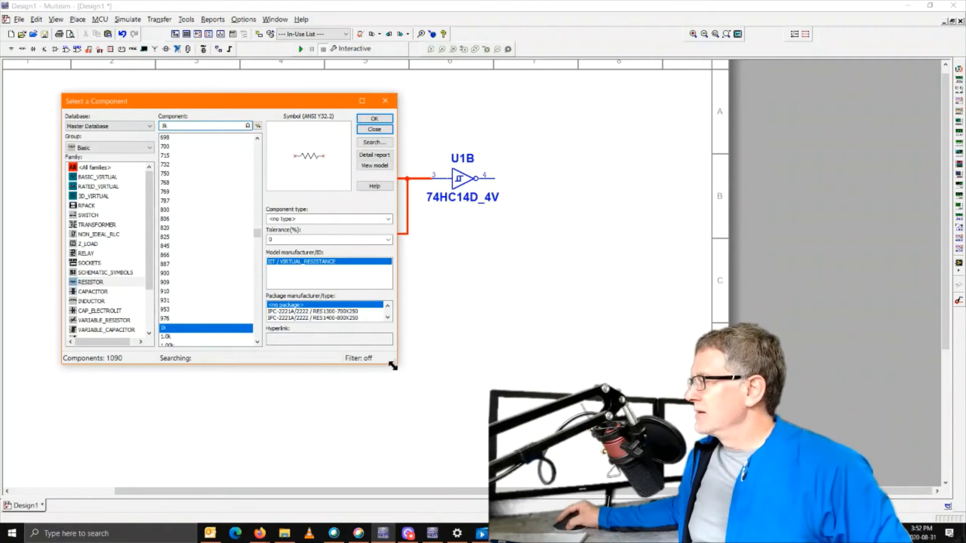
left_click_drag(393, 366, 503, 488)
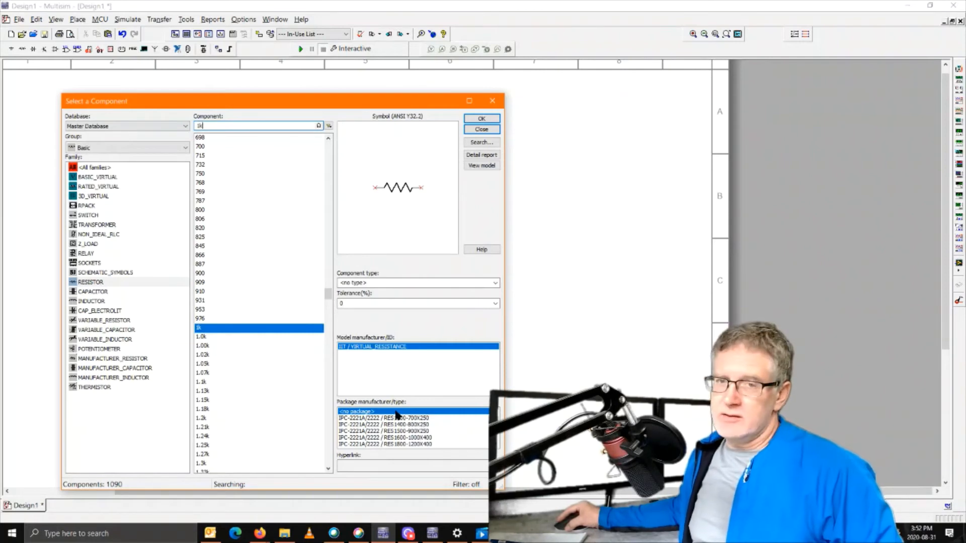
Choose the package IPC-2221A/2222 / RES2100-1500X500 for the 1k resistor and place it below and to the right of C1.
left_click_drag(399, 419, 401, 442)
scroll(401, 442, "down", 2)
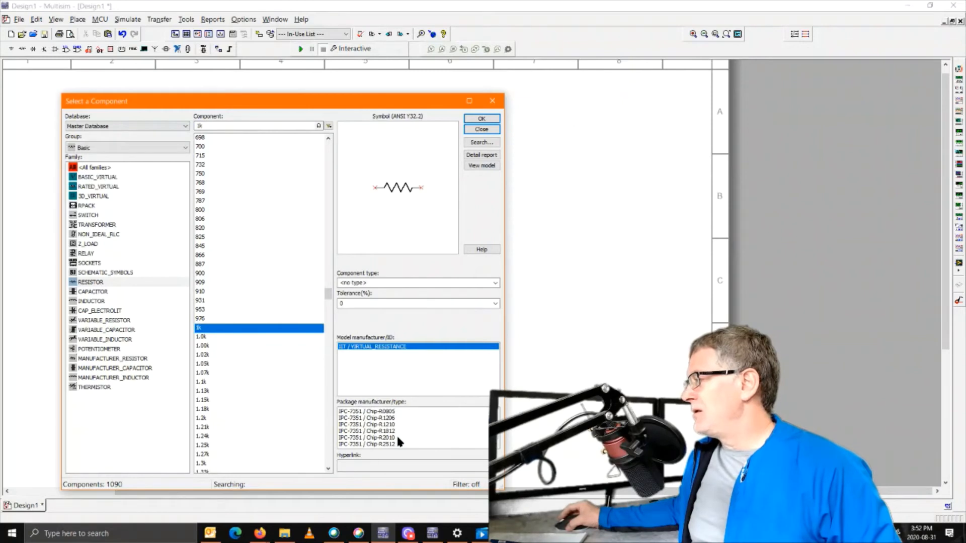
scroll(390, 432, "up", 2)
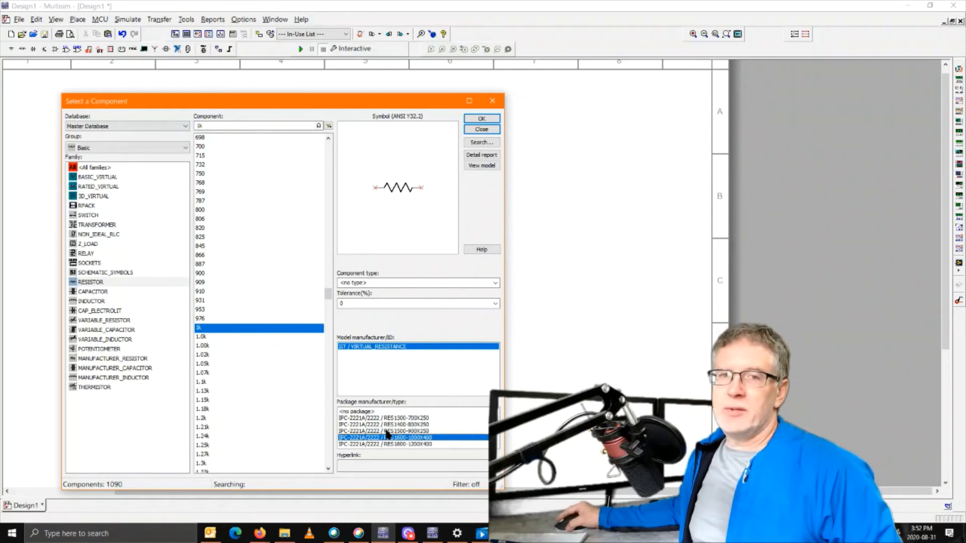
scroll(388, 433, "down", 4)
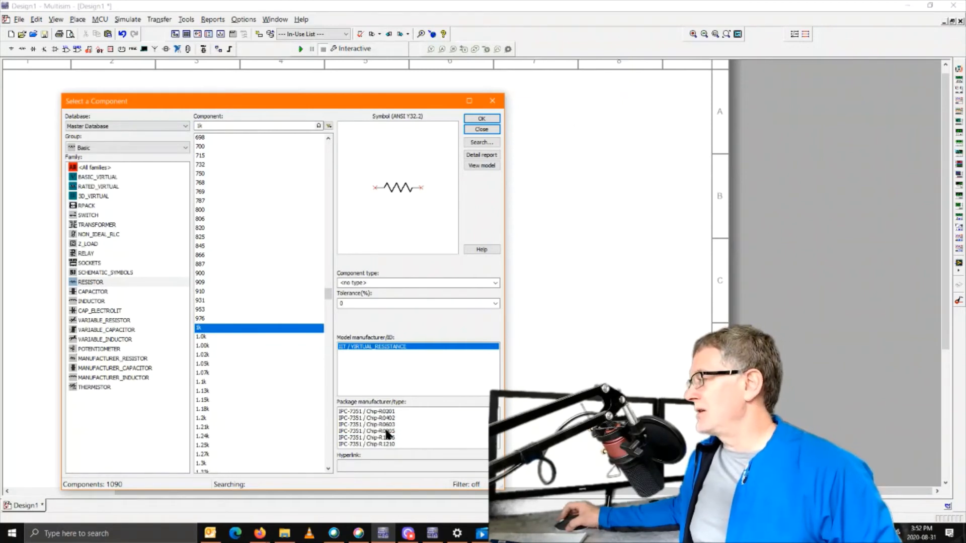
scroll(385, 436, "up", 2)
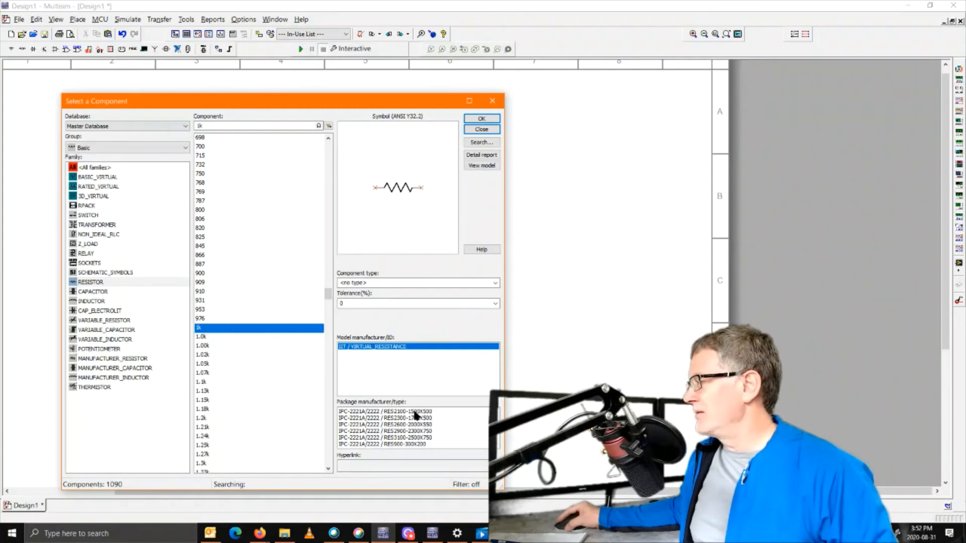
left_click(414, 411)
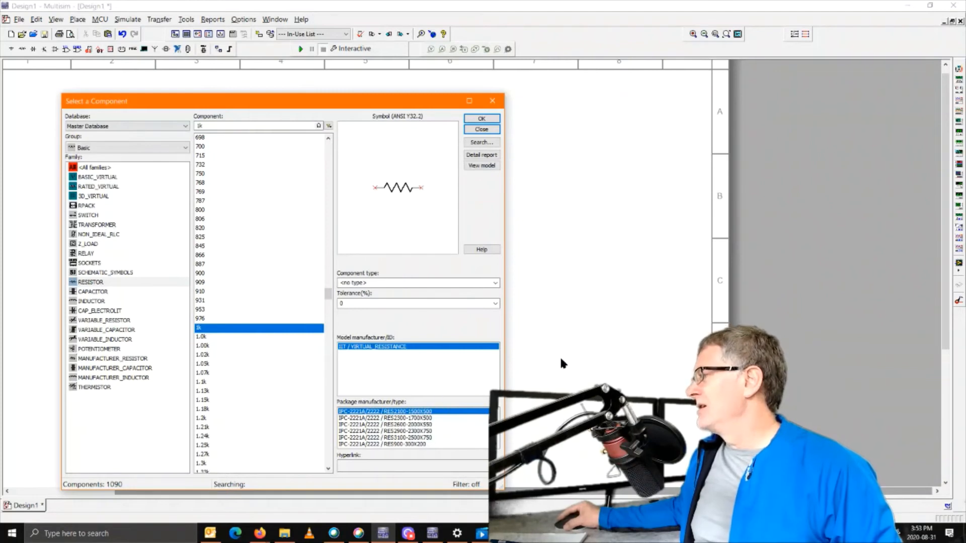
left_click(481, 118)
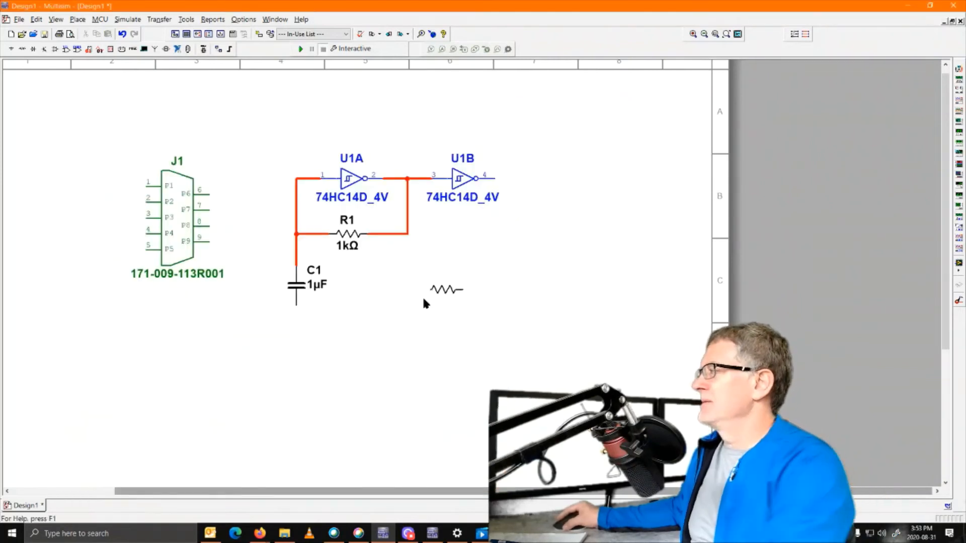
left_click(320, 345)
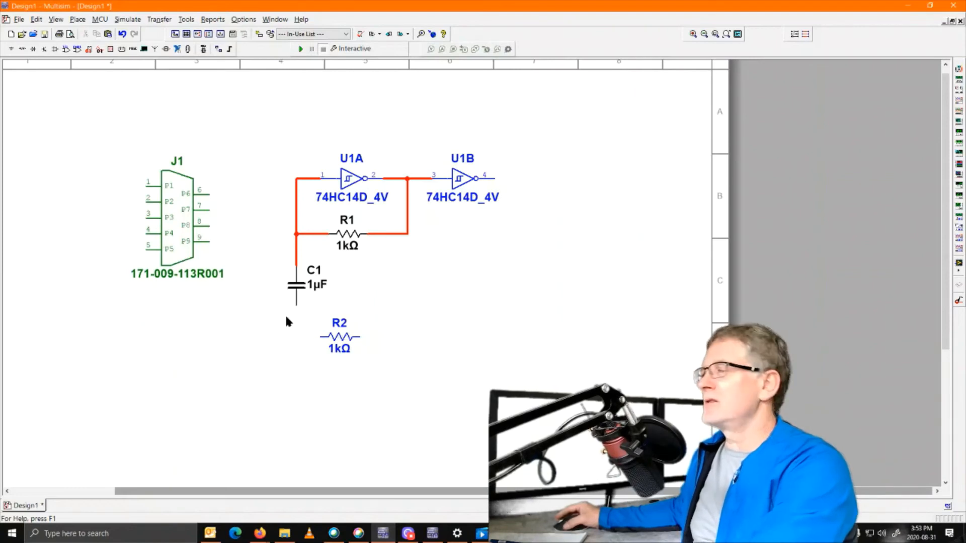
Open the package editor from R1's value properties and bring up the database's package list.
left_click(345, 336)
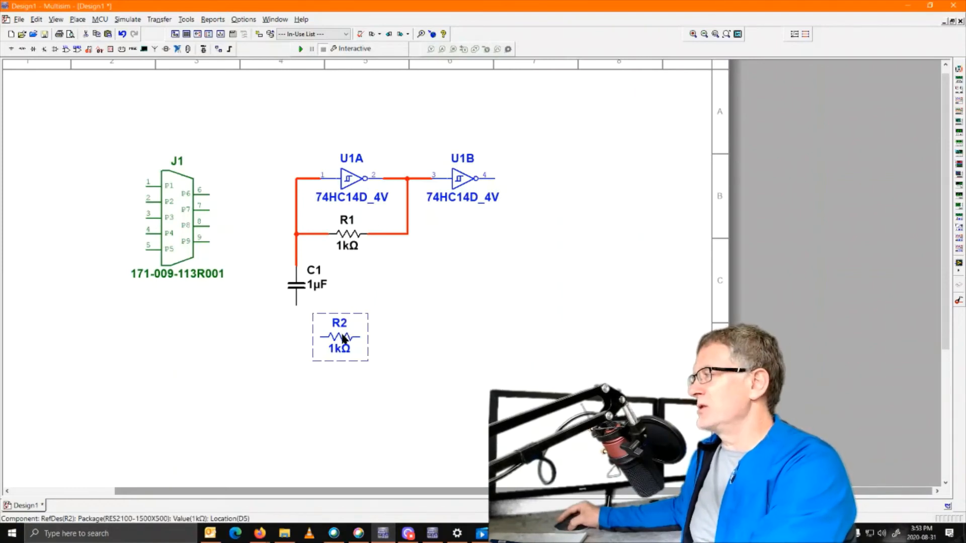
left_click(346, 236)
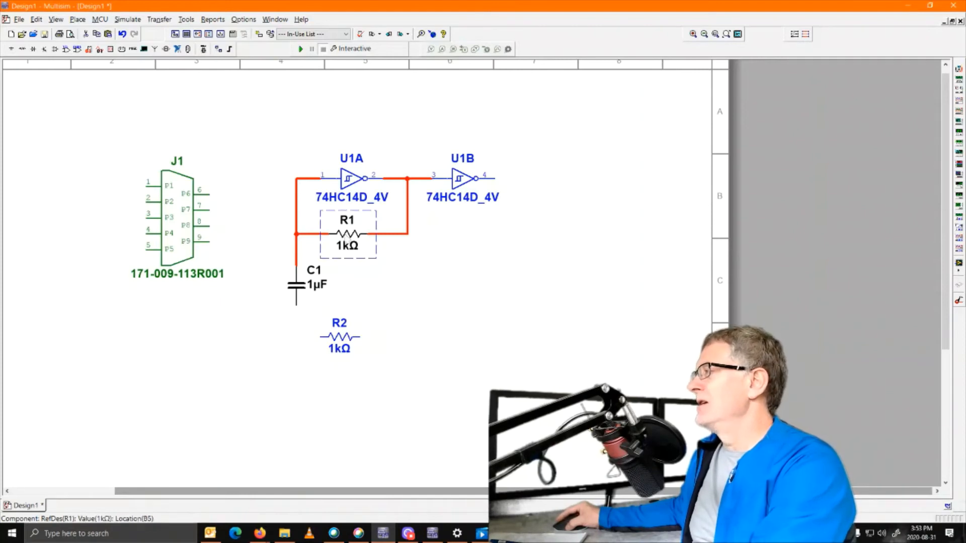
right_click(347, 235)
left_click(380, 511)
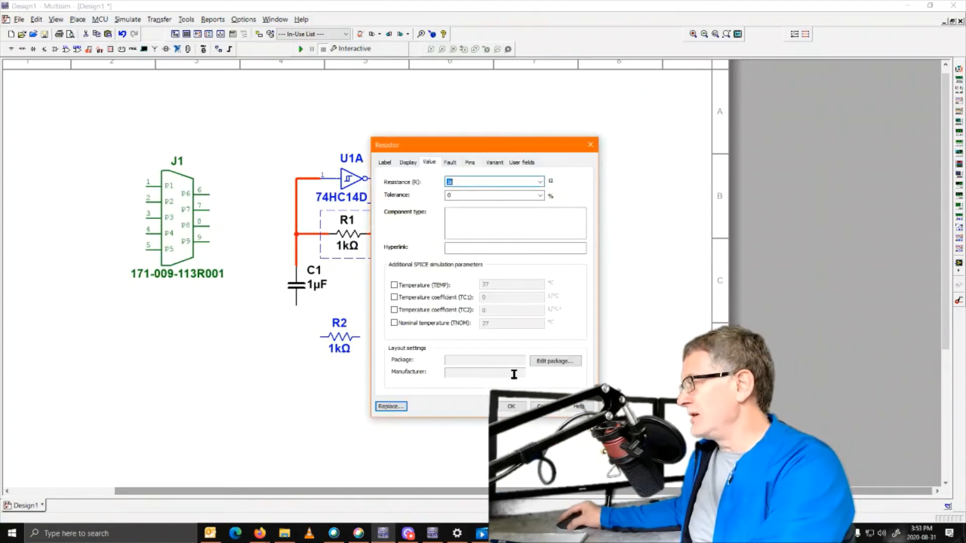
left_click(553, 362)
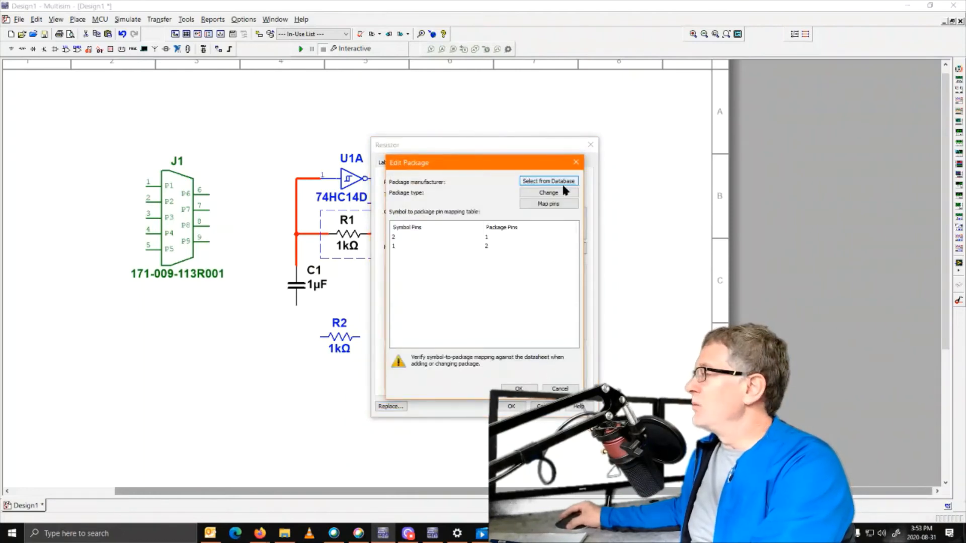
left_click(547, 182)
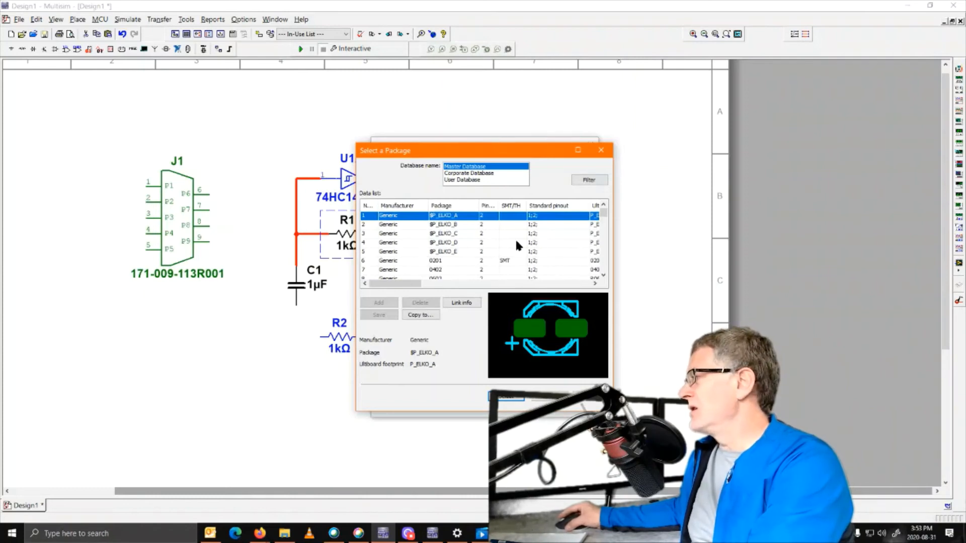
Examine the Master Database packages one by one, comparing their footprint previews and pin counts for R1.
scroll(478, 237, "down", 1)
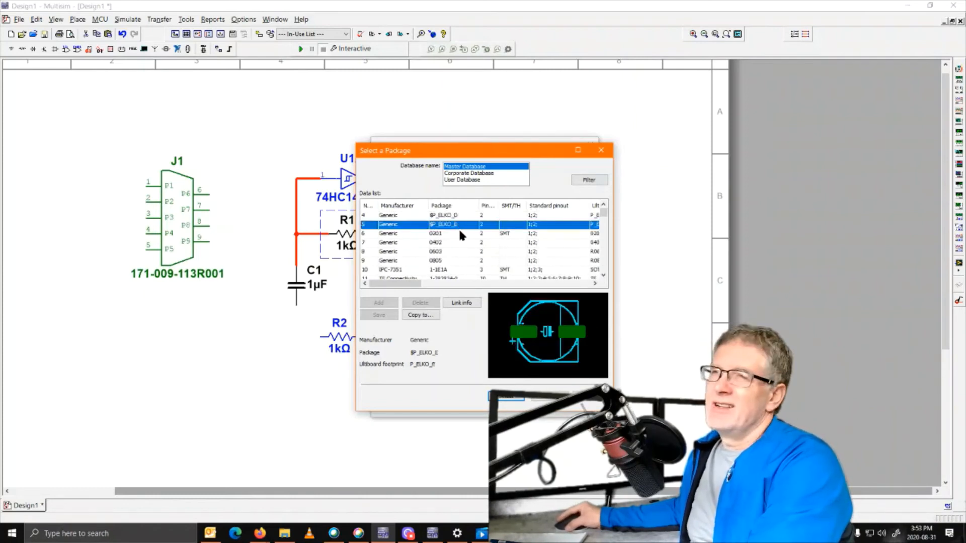
left_click(474, 246)
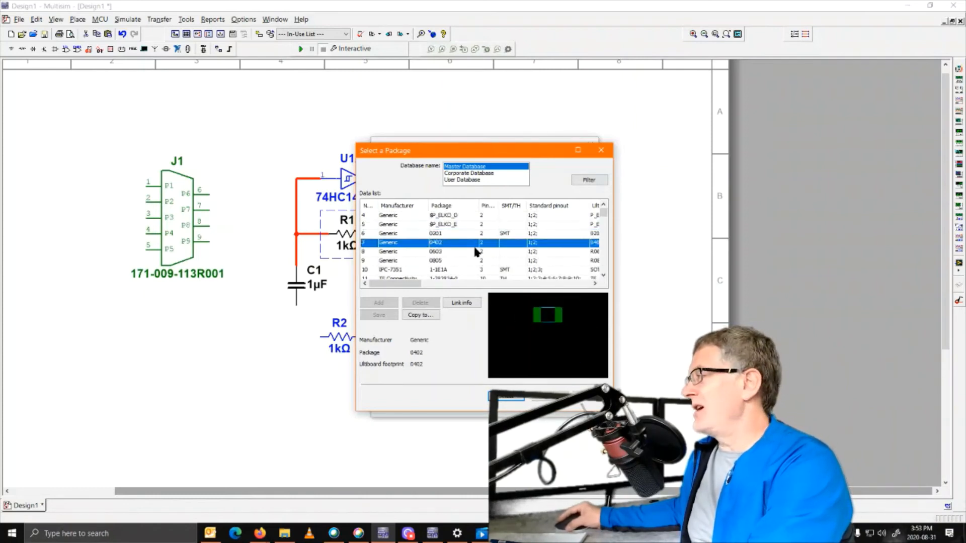
key("Down")
key("Down")
key("Down")
key("Down")
key("Down")
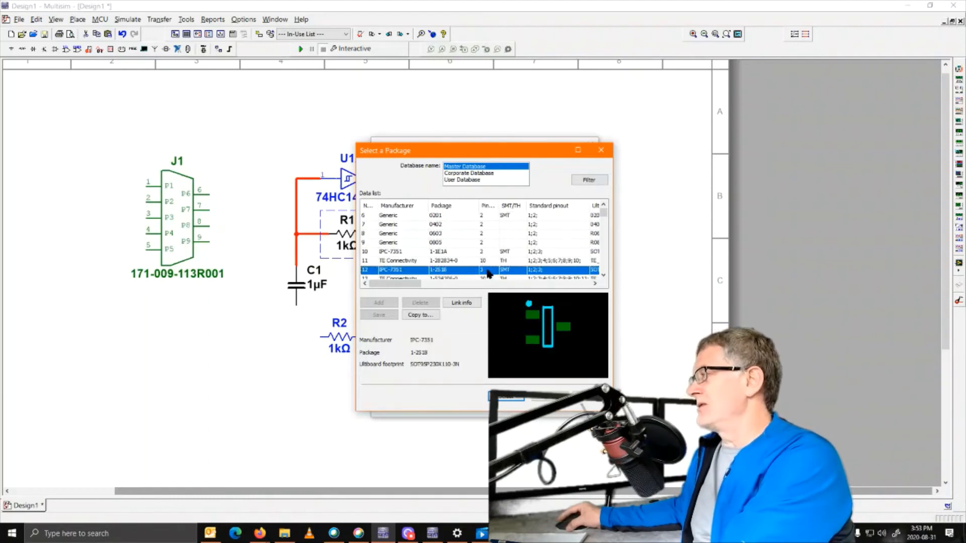
key("Down")
key("Down")
key("Down")
key("Down")
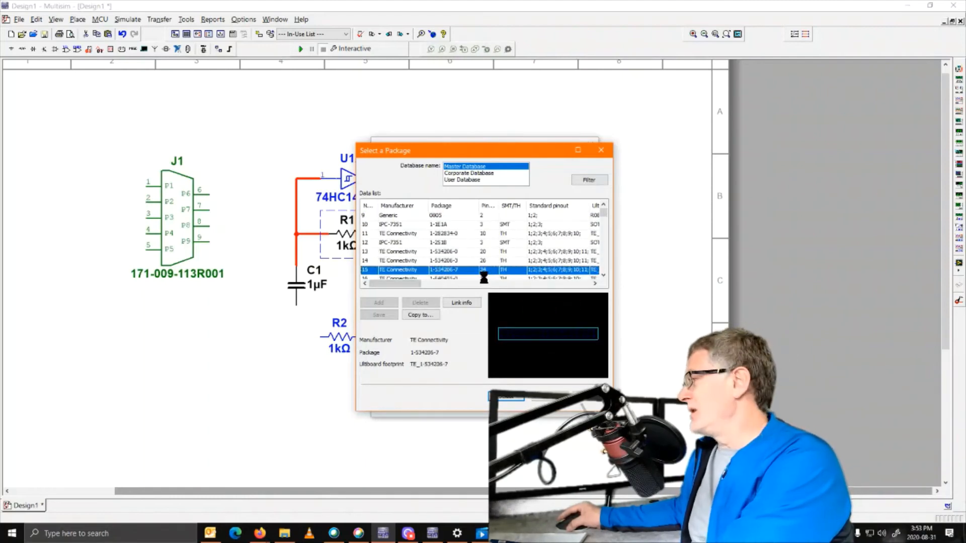
key("Down")
key("Down")
key("Down")
key("Down")
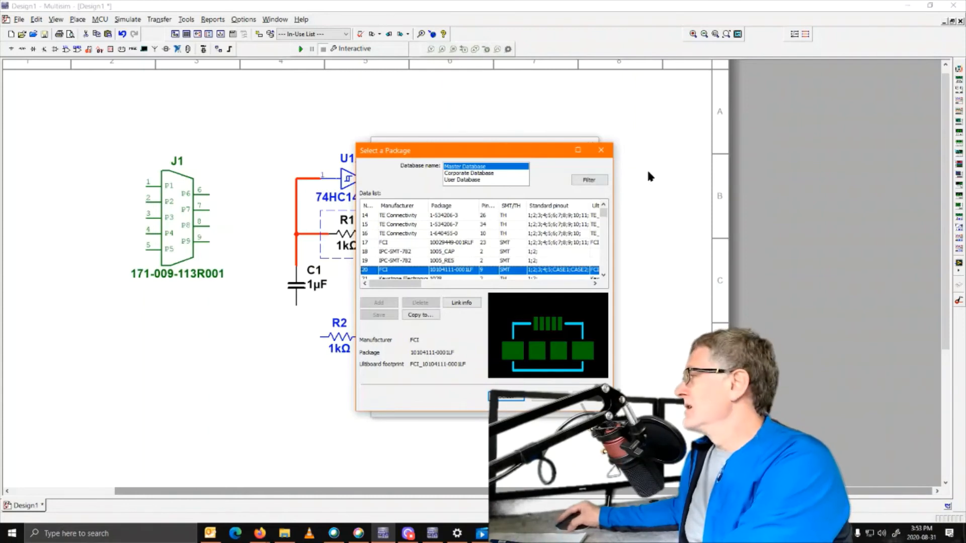
Add a package filter condition requiring Pin Count = 2.
left_click(589, 180)
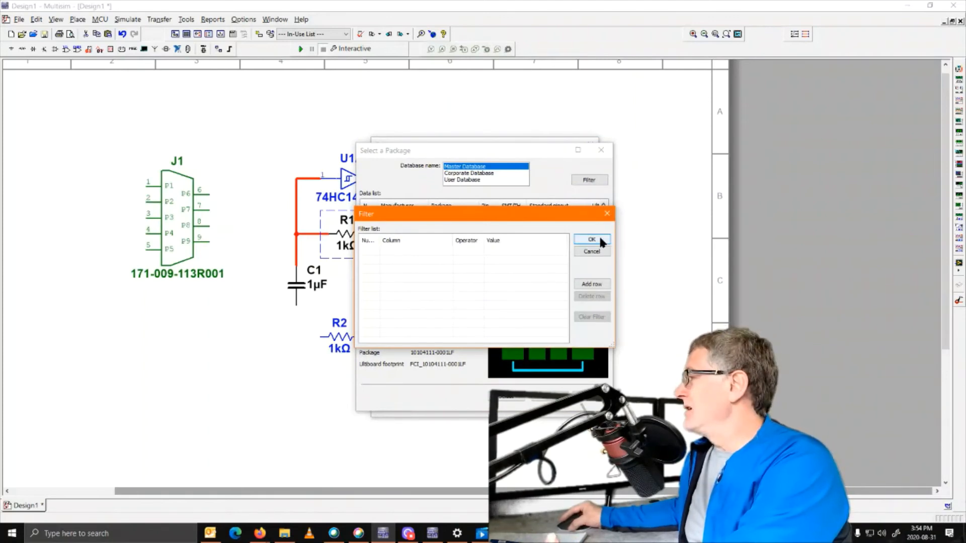
left_click(591, 284)
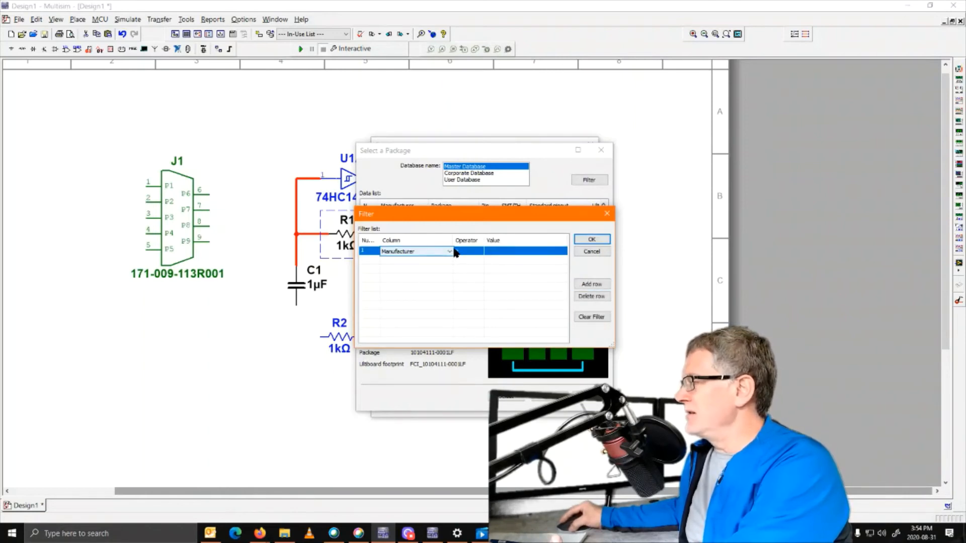
left_click(451, 252)
left_click(422, 281)
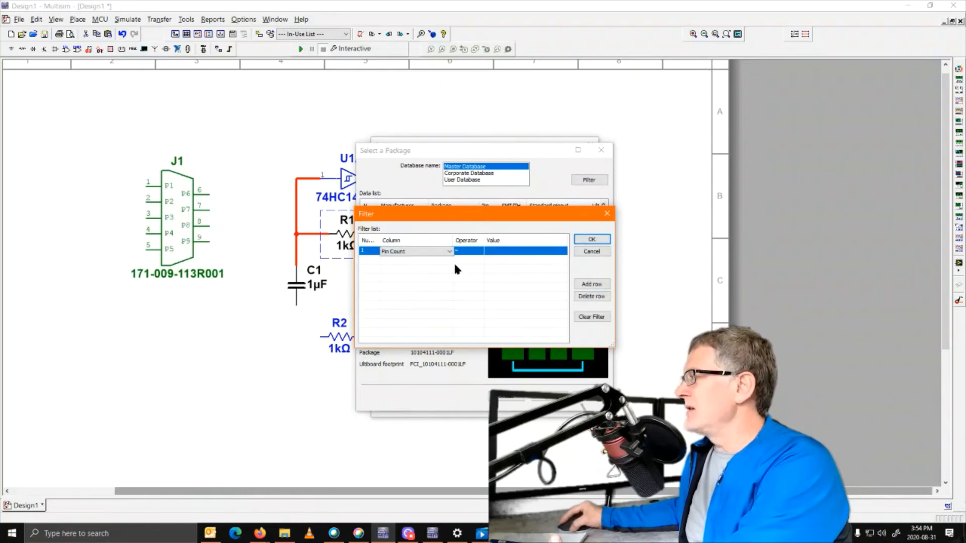
left_click(513, 251)
type("2")
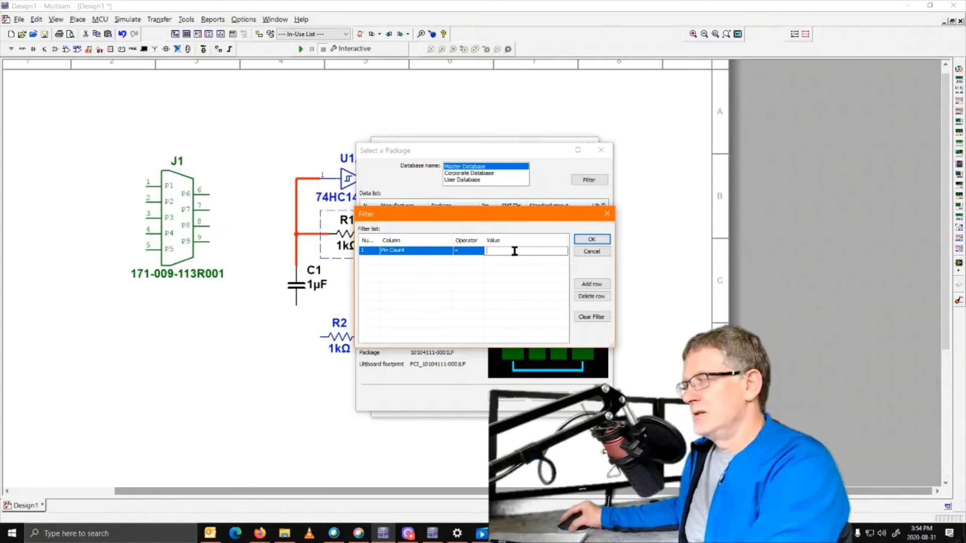
left_click(515, 266)
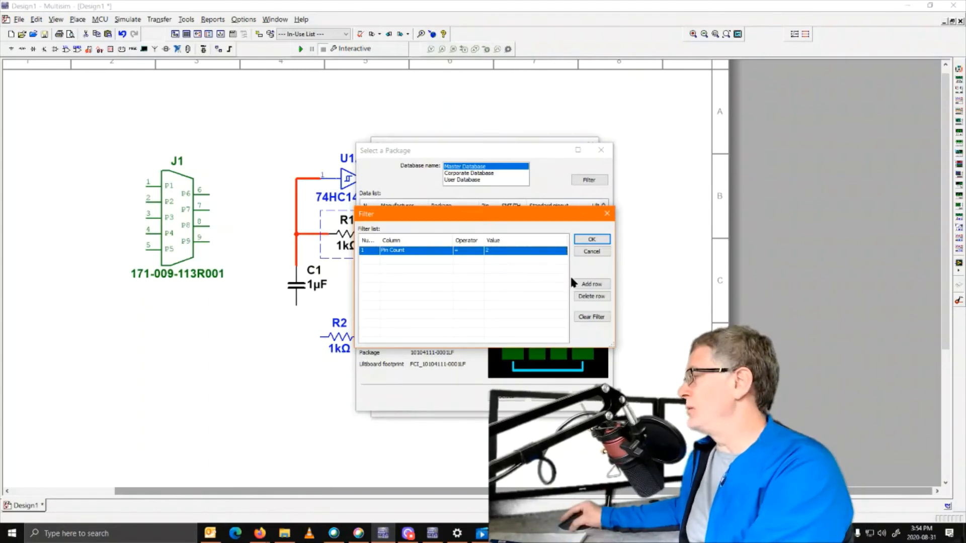
Add a second filter condition, SMT/TH = TH, and apply the filter to the package list.
left_click(583, 283)
left_click(443, 260)
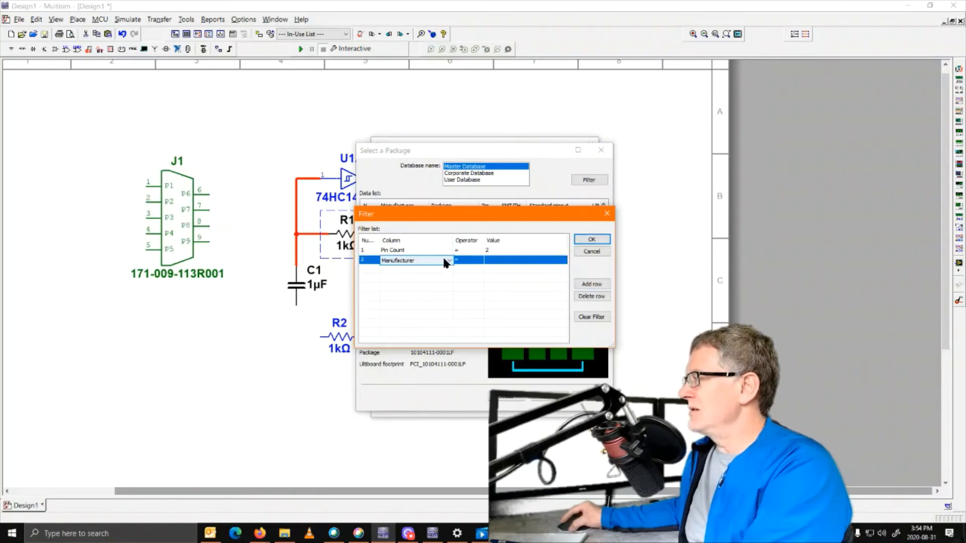
left_click(449, 260)
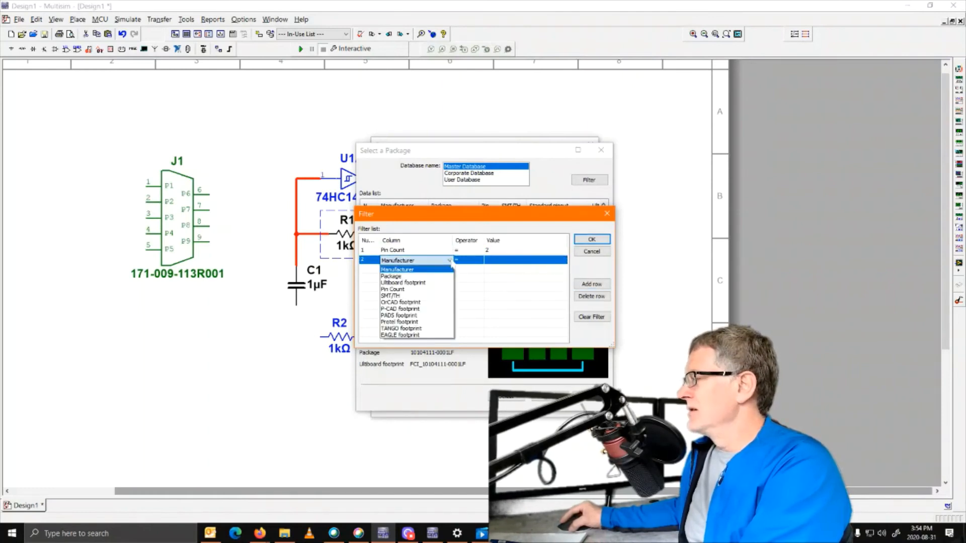
left_click(439, 297)
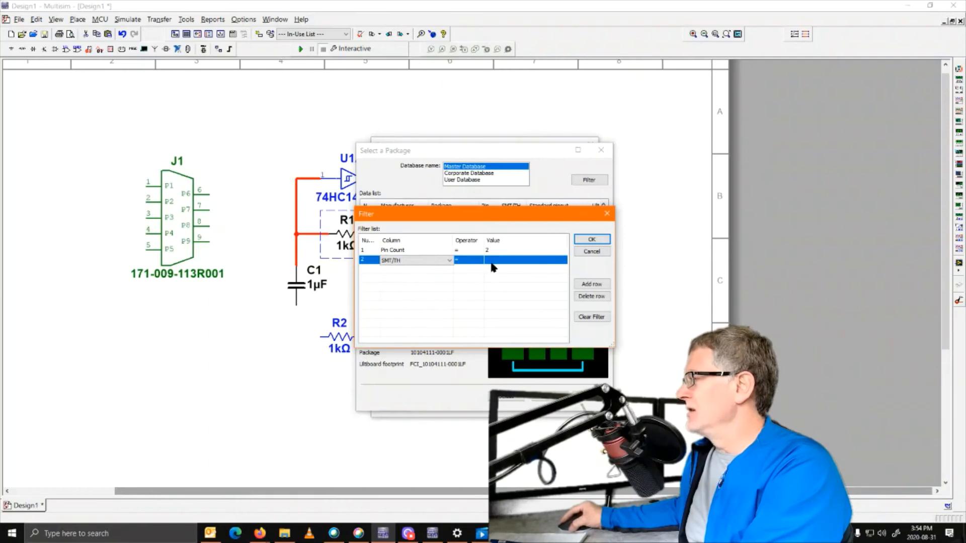
left_click(513, 259)
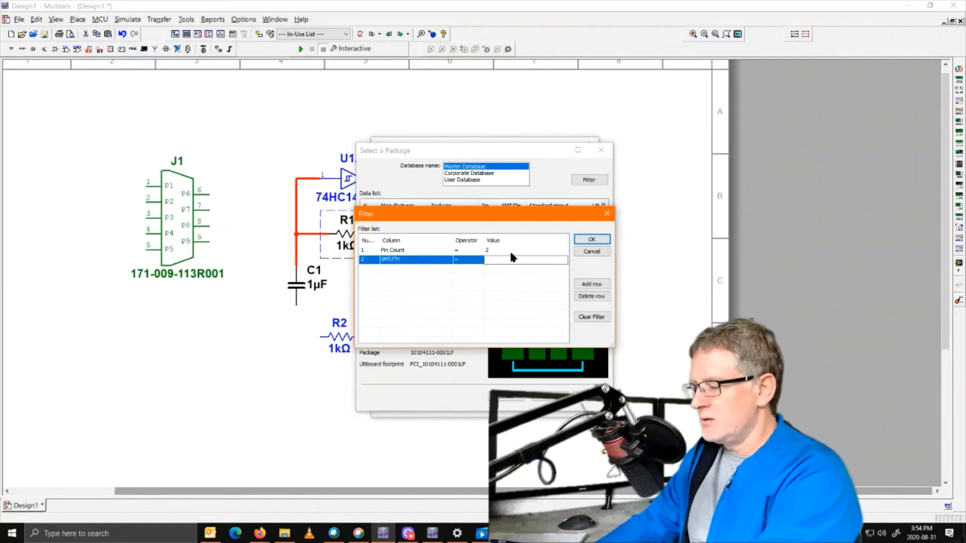
type("TH")
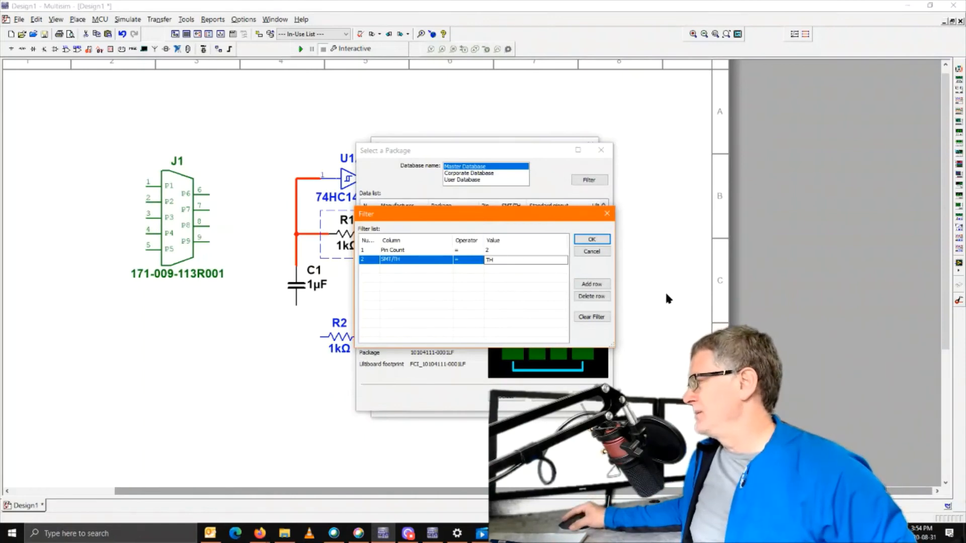
left_click(592, 239)
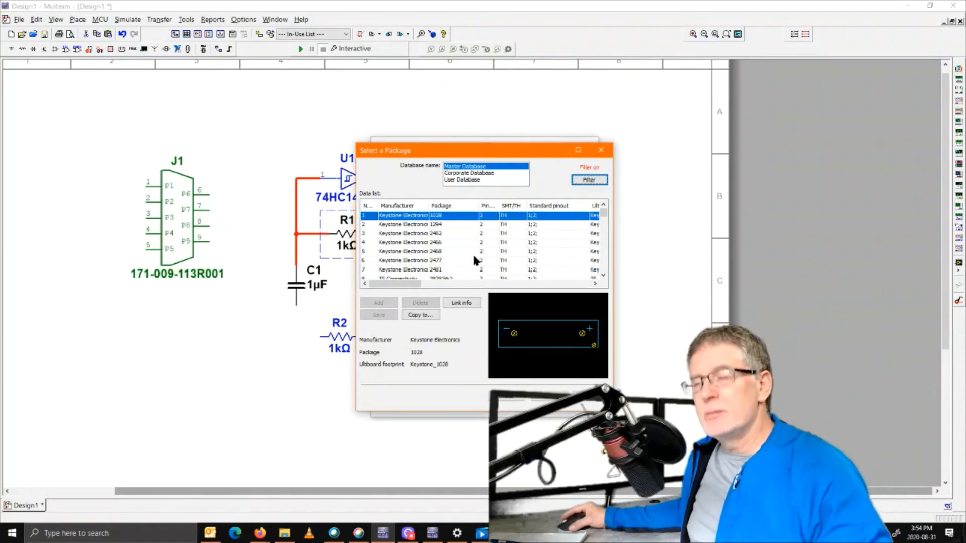
Examine the filtered two-pin through-hole packages, comparing footprint previews and looking for the resistor entries.
left_click(407, 233)
scroll(422, 259, "down", 15)
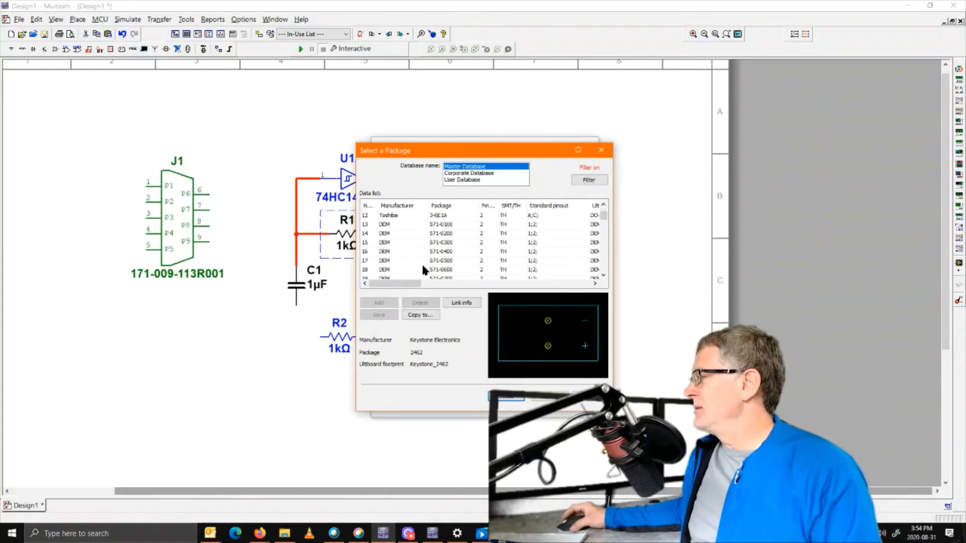
scroll(431, 260, "up", 5)
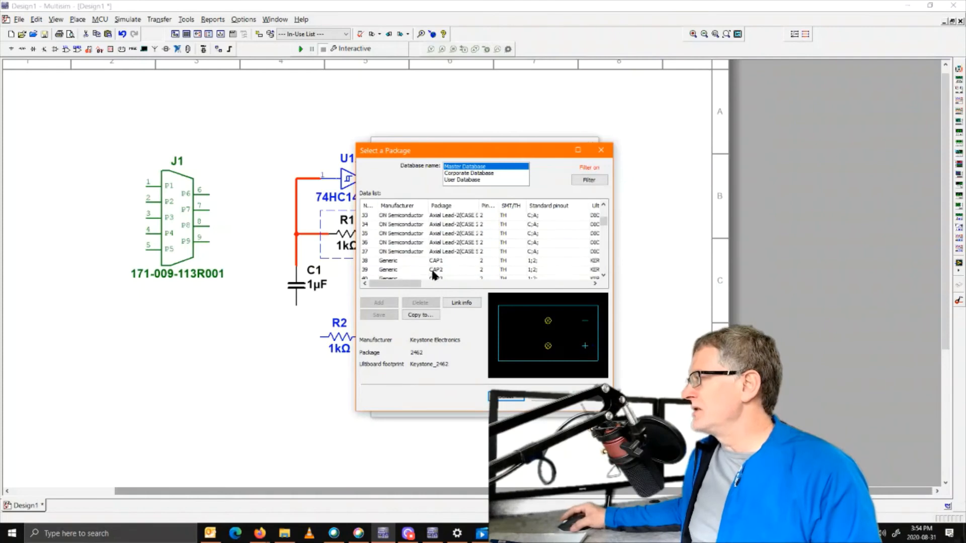
left_click(432, 261)
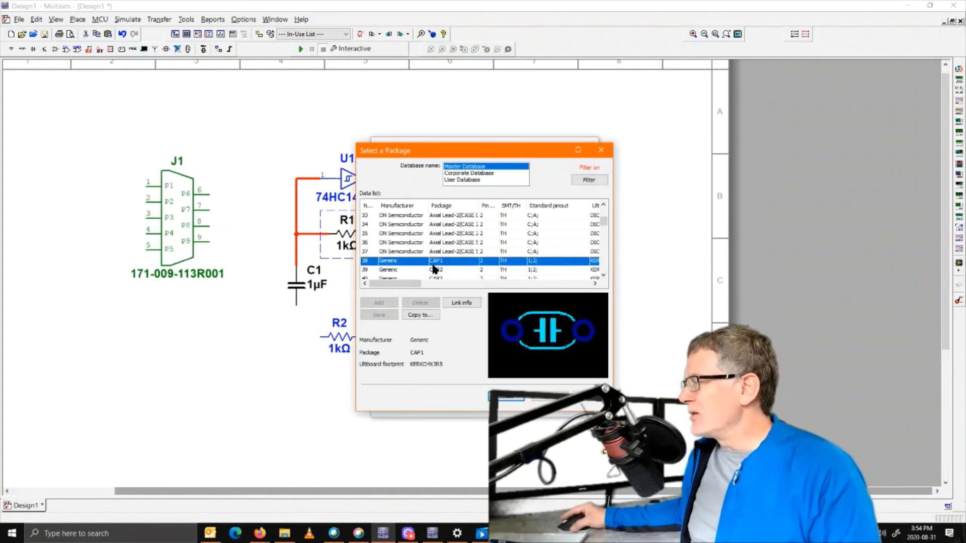
scroll(434, 268, "down", 4)
scroll(433, 254, "down", 14)
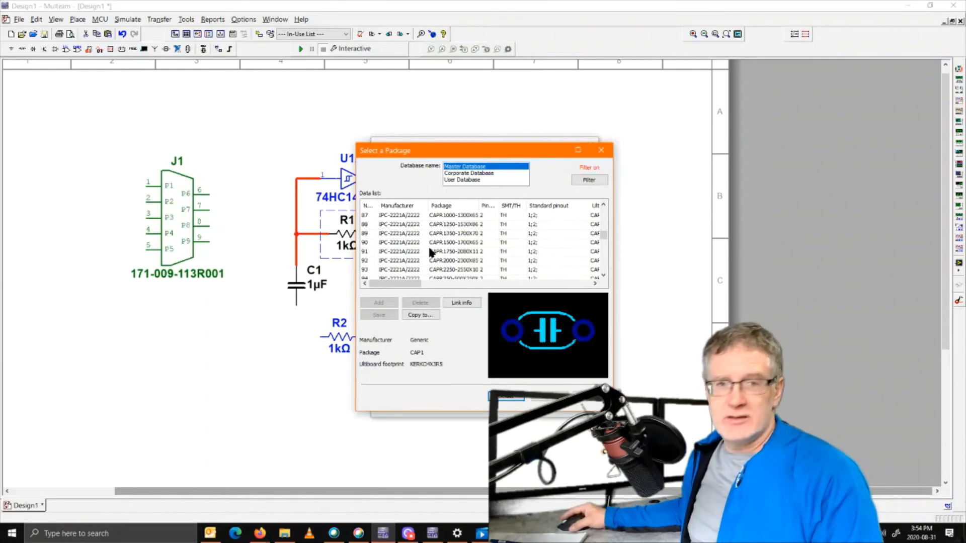
scroll(477, 232, "down", 5)
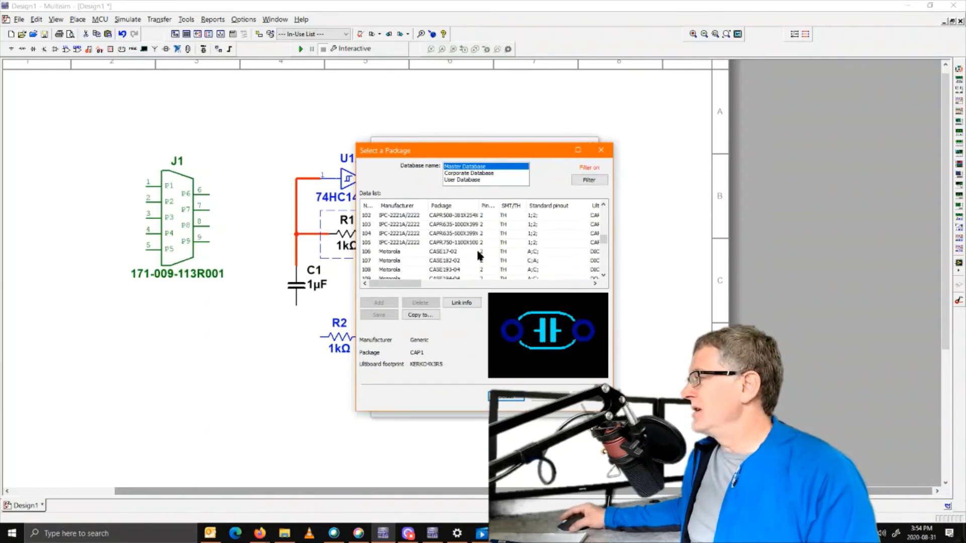
left_click(446, 225)
left_click_drag(604, 240, 606, 260)
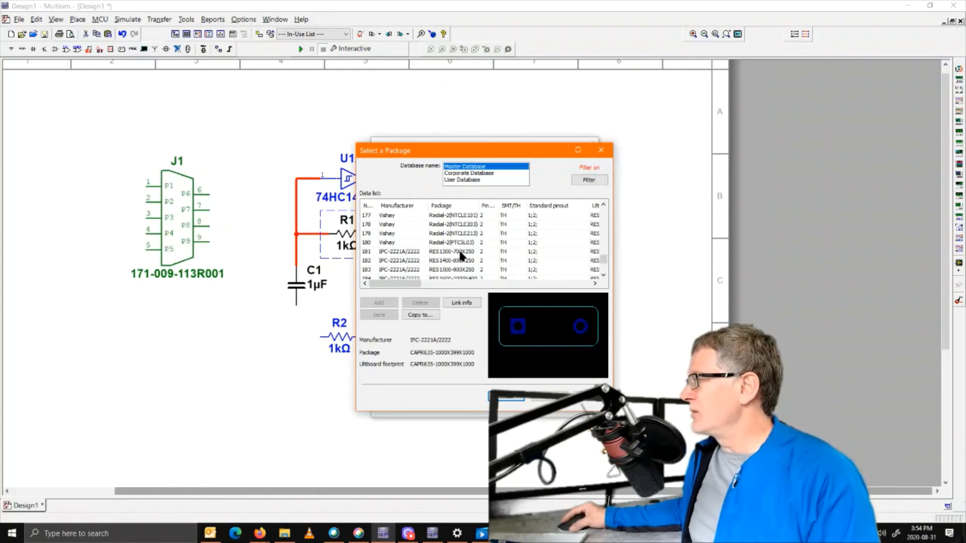
Add a third package filter condition, Package Contains RES, and apply the filter to the package list.
left_click(590, 180)
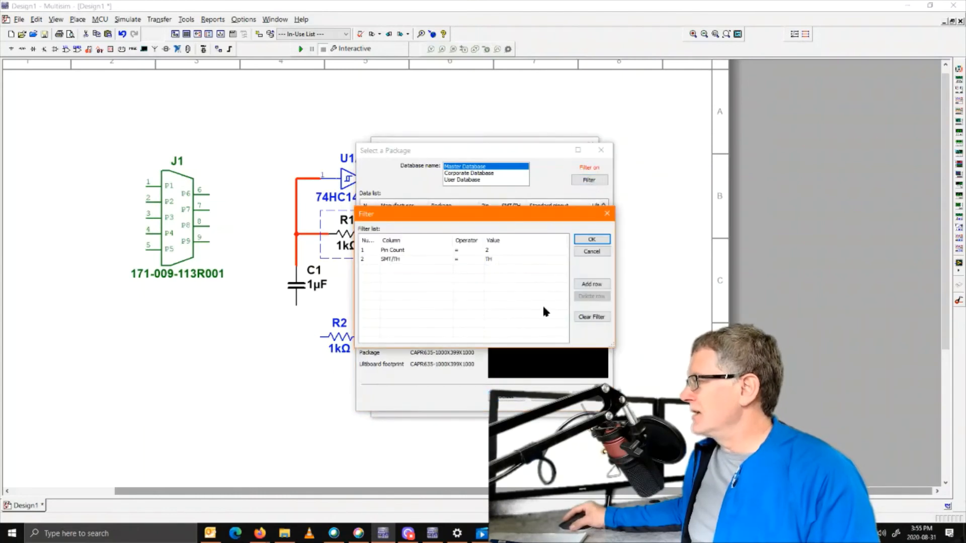
left_click(591, 285)
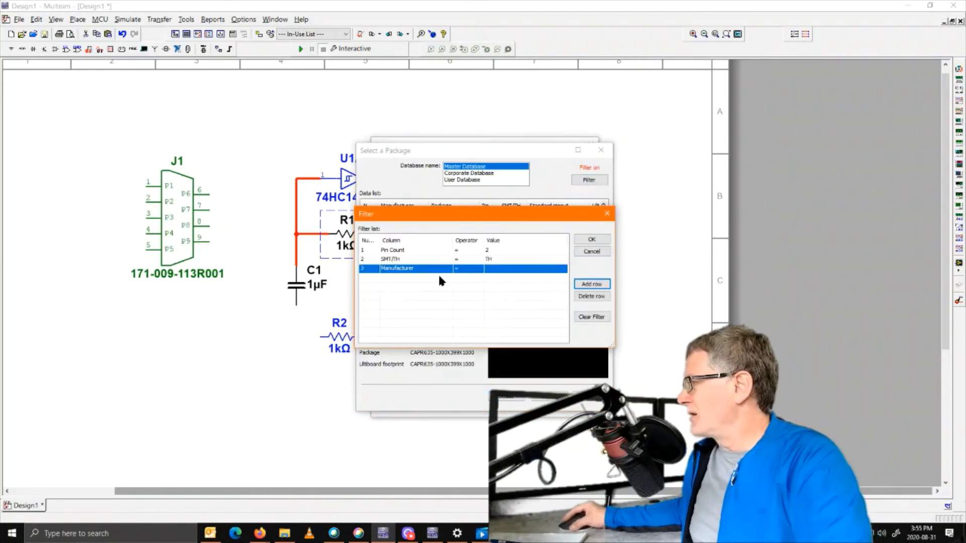
left_click(432, 270)
left_click(448, 270)
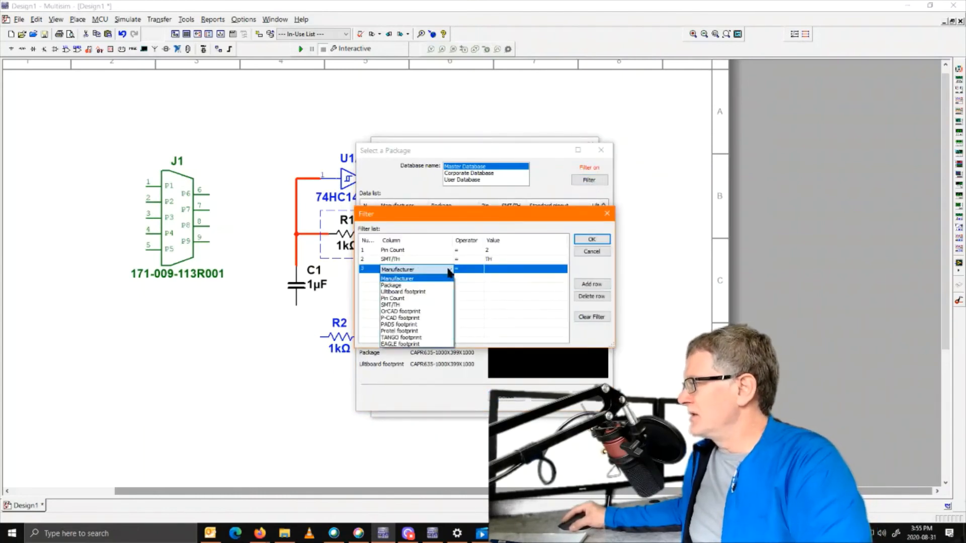
left_click(402, 285)
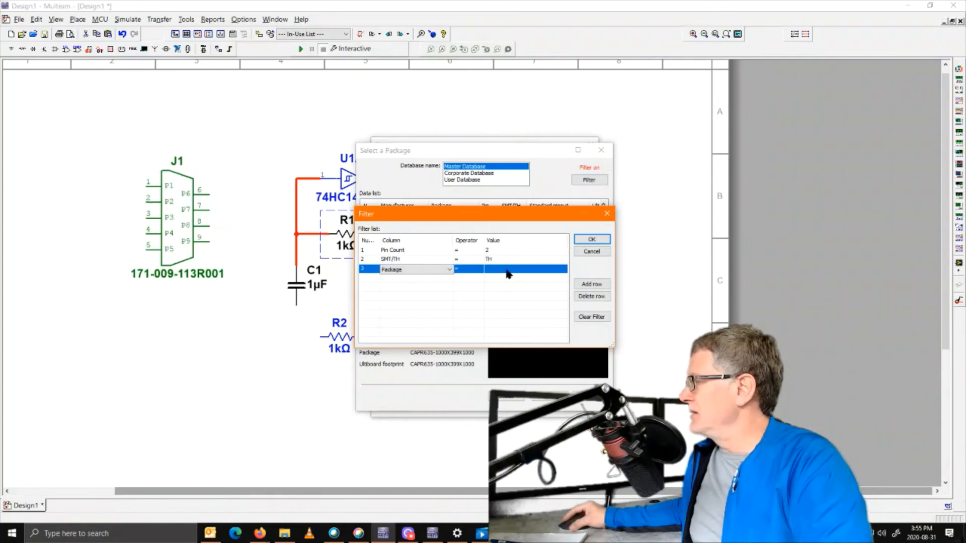
left_click(461, 269)
left_click(472, 268)
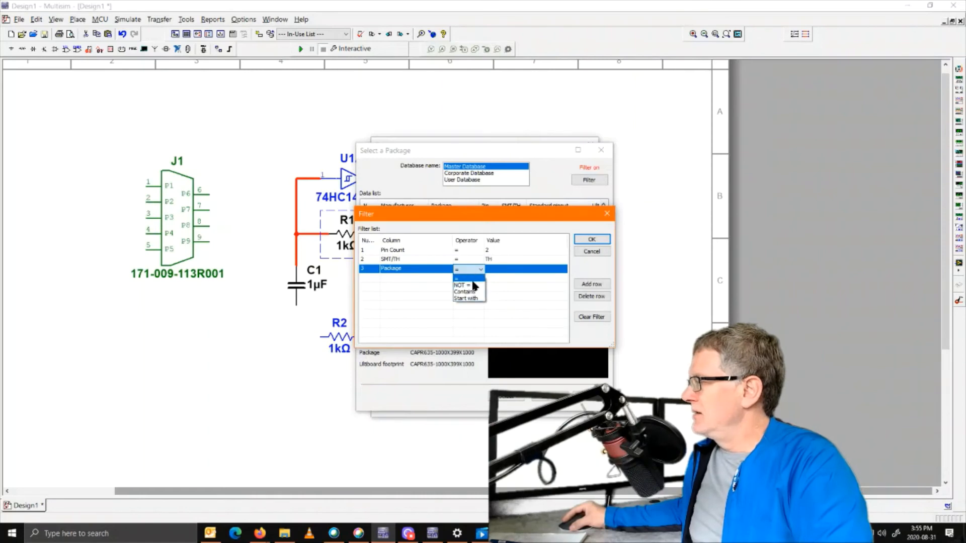
left_click(468, 291)
left_click(511, 269)
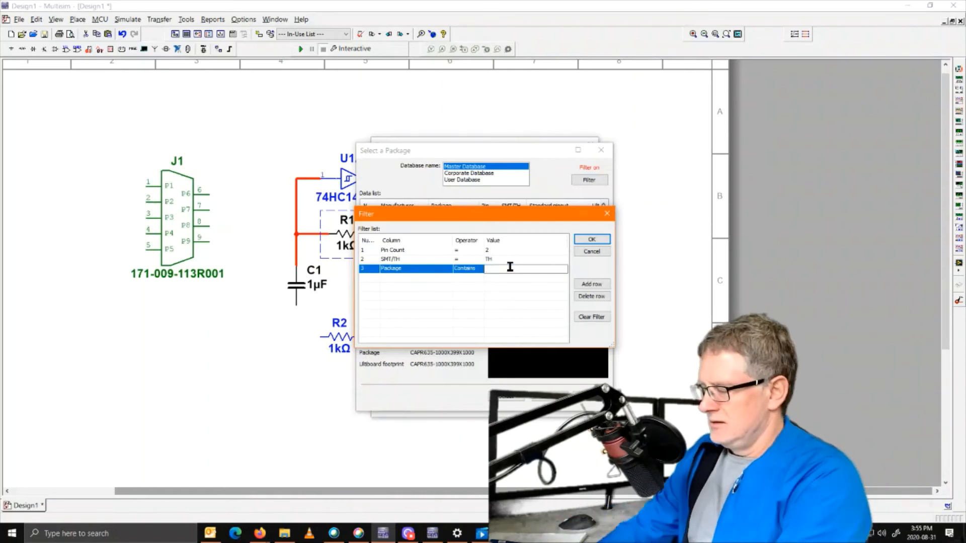
type("RES")
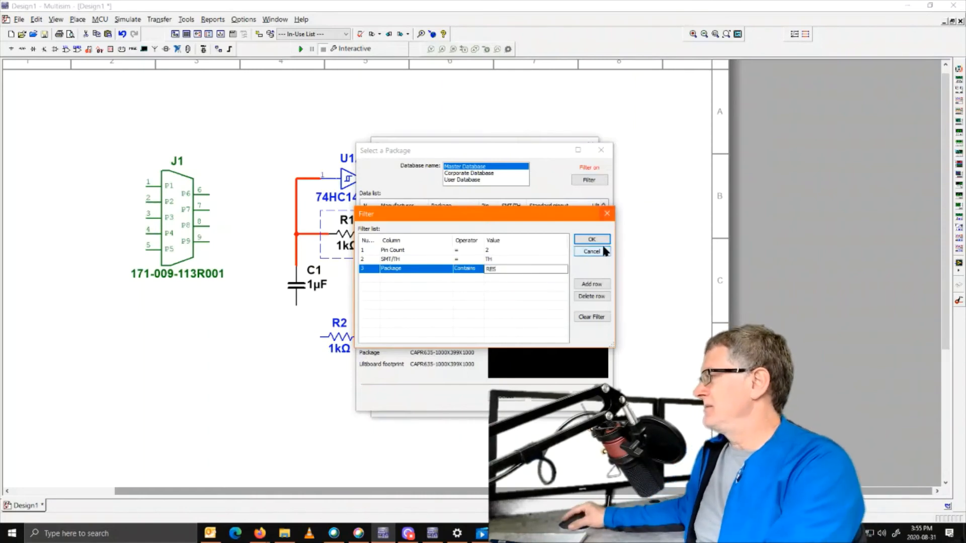
left_click(595, 240)
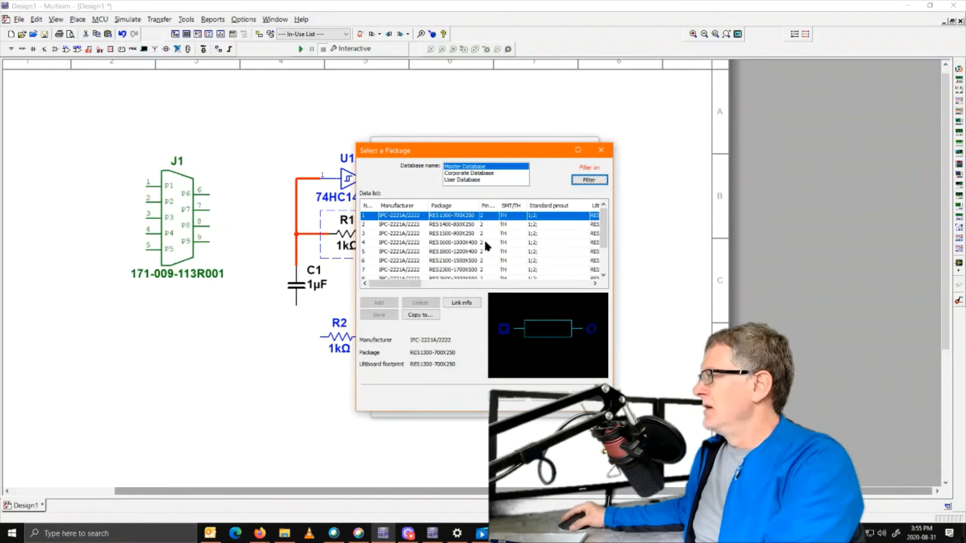
Assign the IPC-2221A/2222 package RES1500-900X250 to R1 and accept the resistor's properties.
left_click(445, 235)
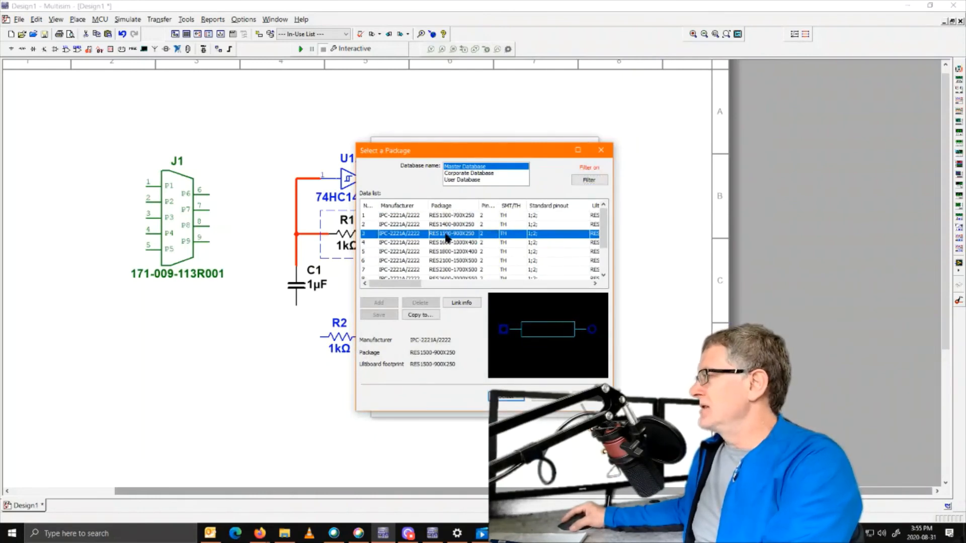
left_click(507, 401)
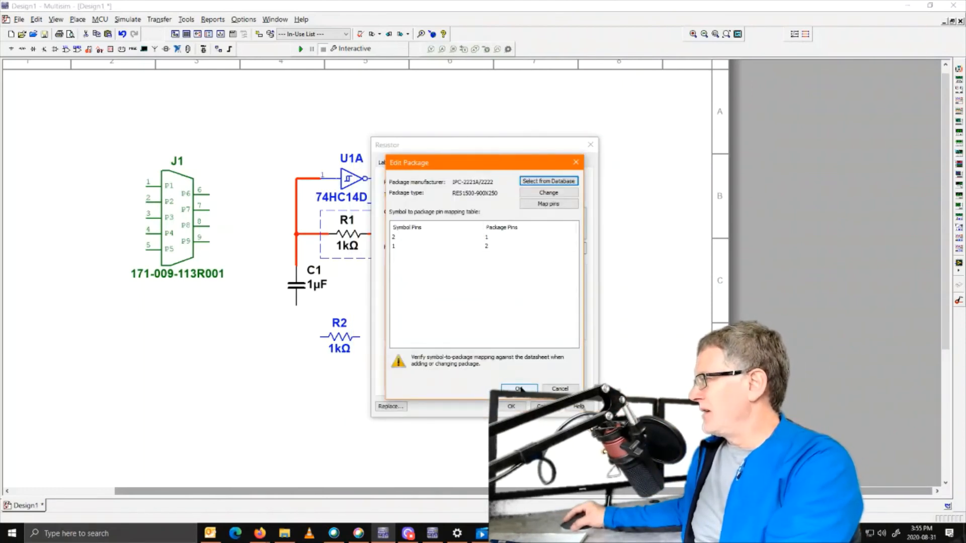
left_click(520, 389)
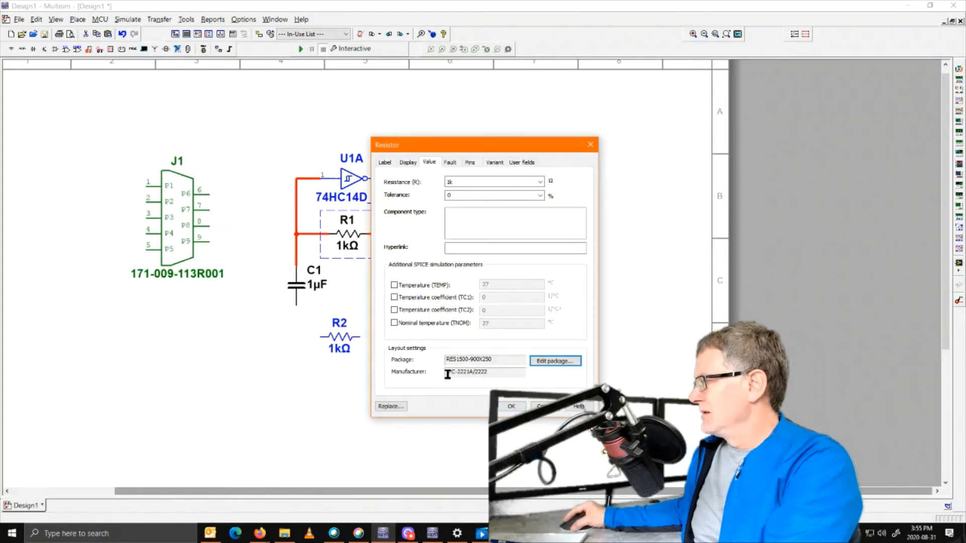
left_click(496, 360)
left_click_drag(497, 361, 415, 362)
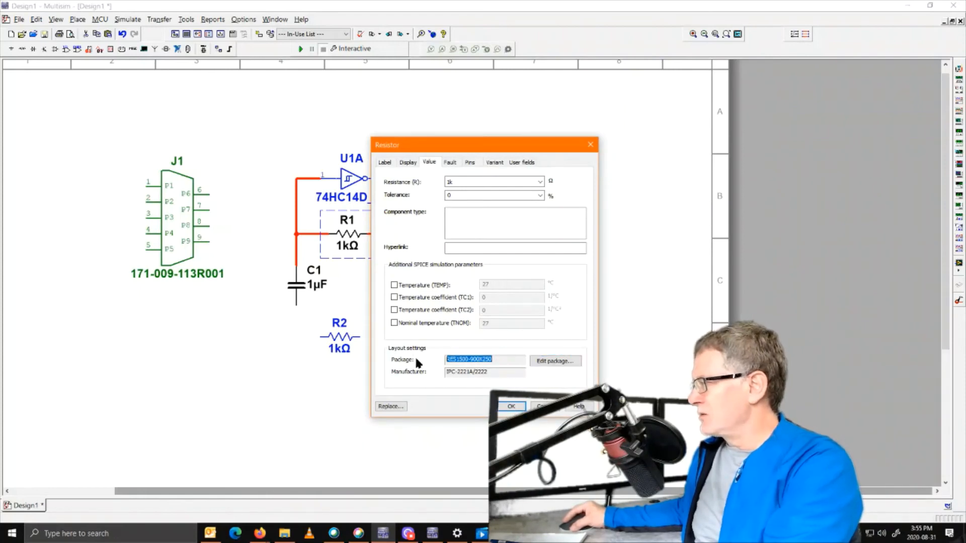
left_click(512, 407)
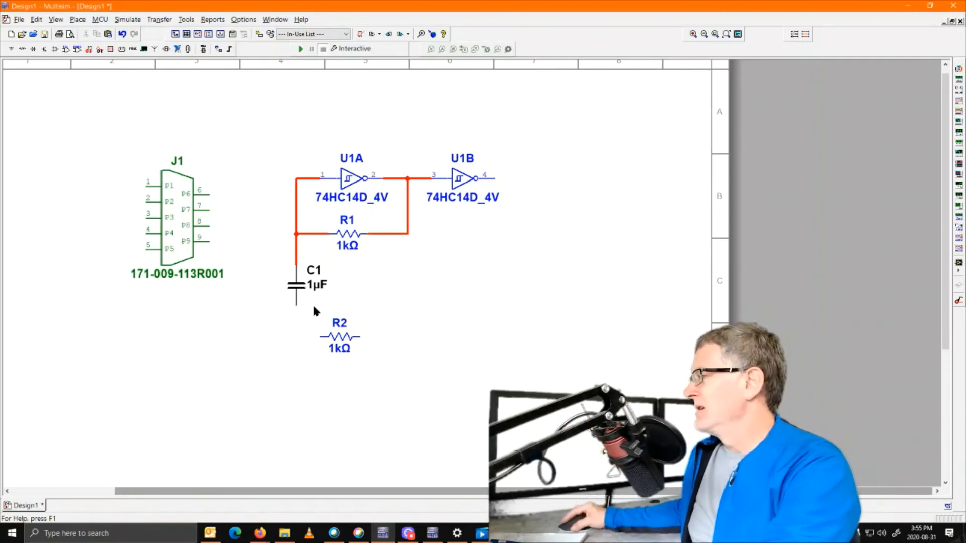
Assign the Generic package $P_ELKO_A from the Master Database to capacitor C1 and accept its properties.
left_click(302, 287)
right_click(300, 287)
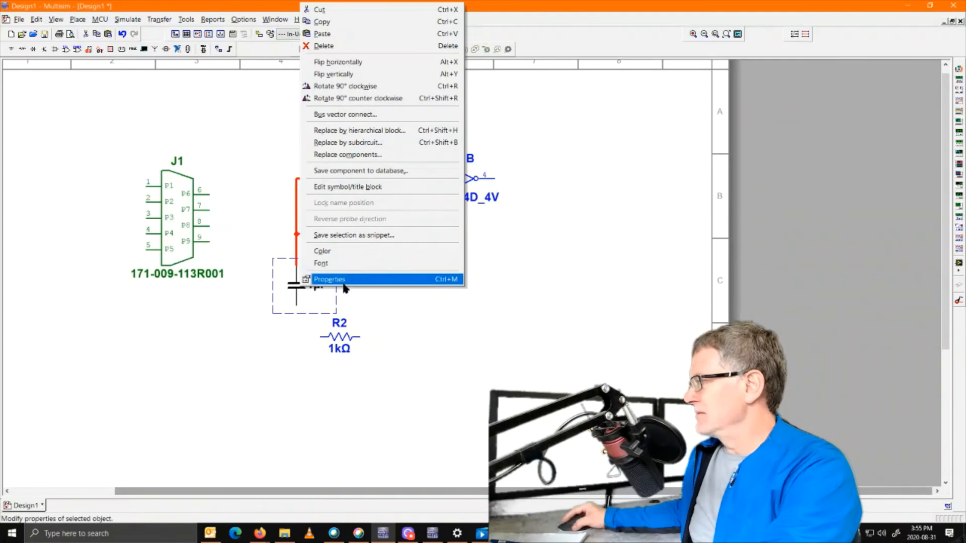
left_click(327, 278)
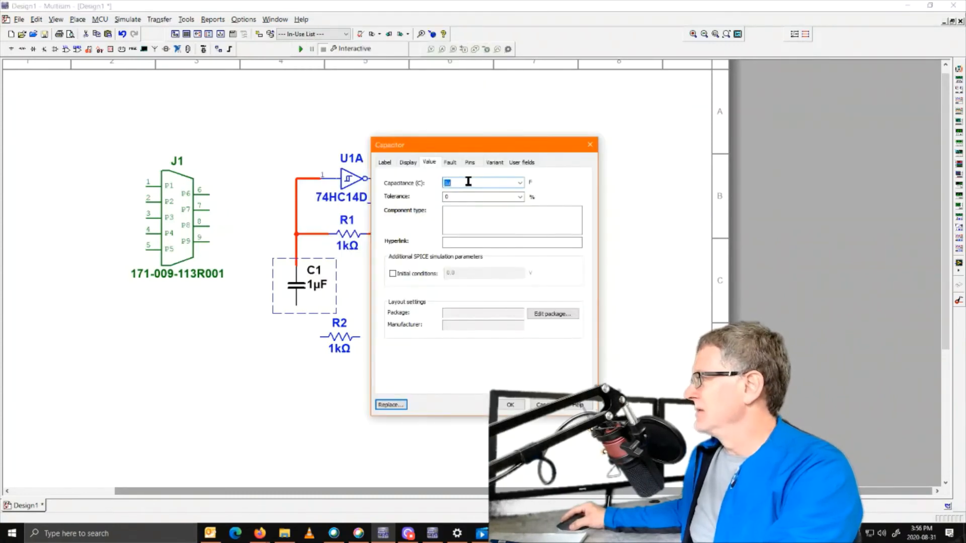
left_click(552, 317)
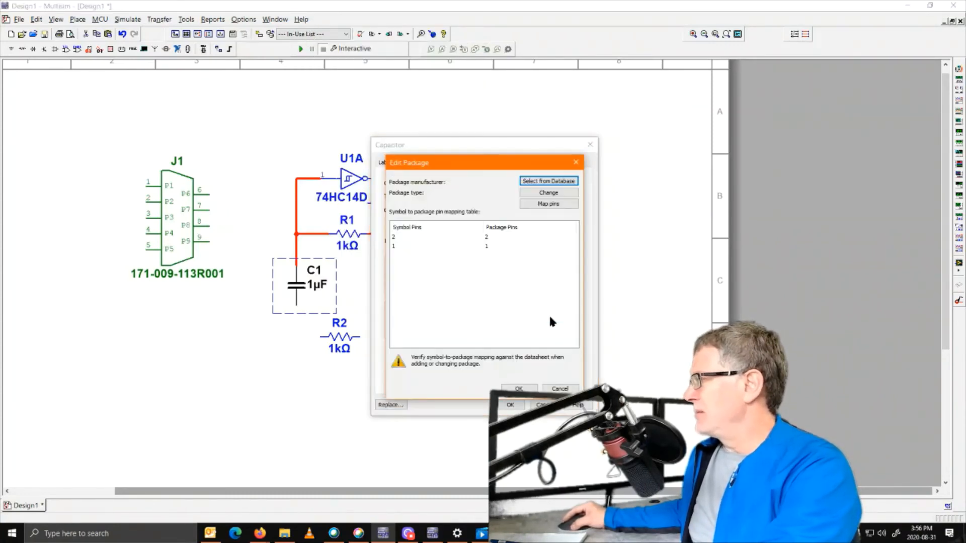
left_click(534, 185)
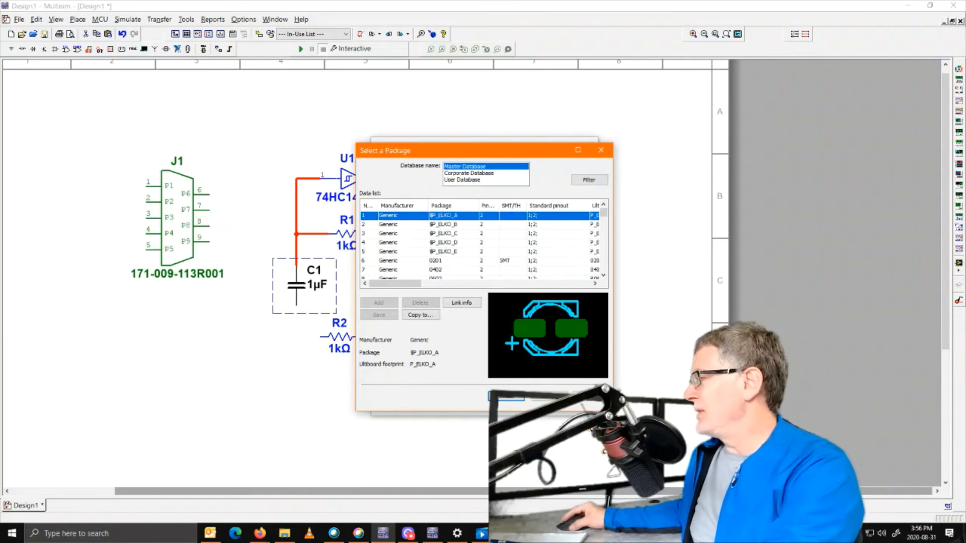
left_click(504, 397)
left_click(512, 391)
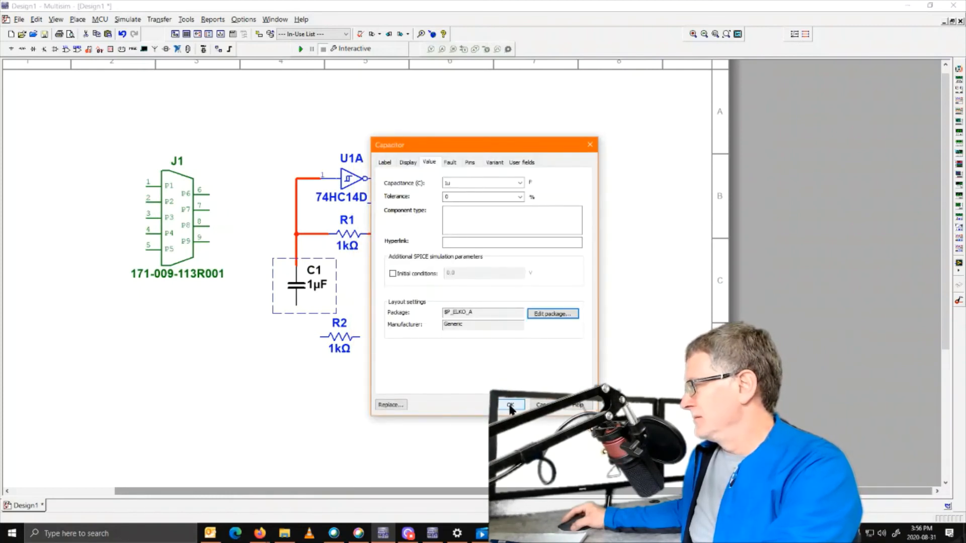
left_click(510, 405)
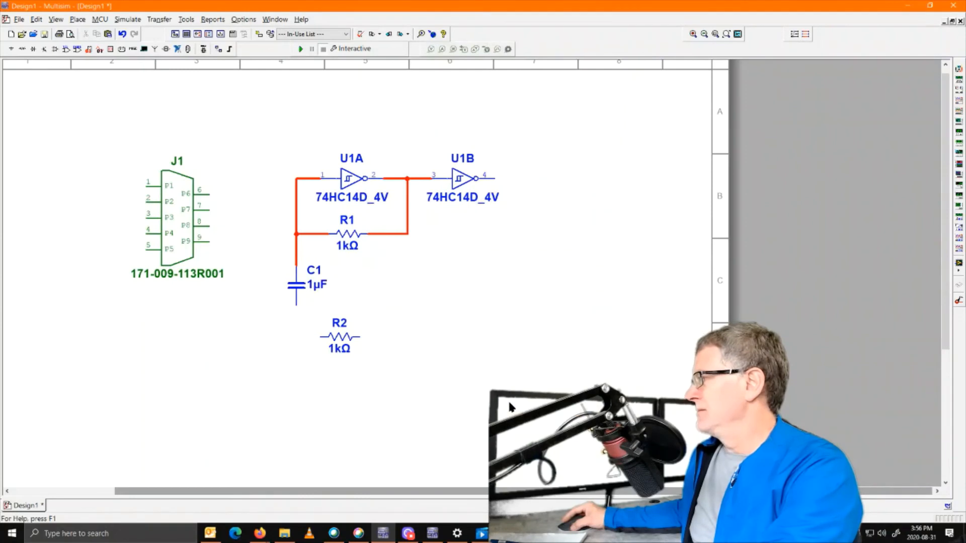
Delete the unconnected resistor R2 below C1.
left_click(327, 342)
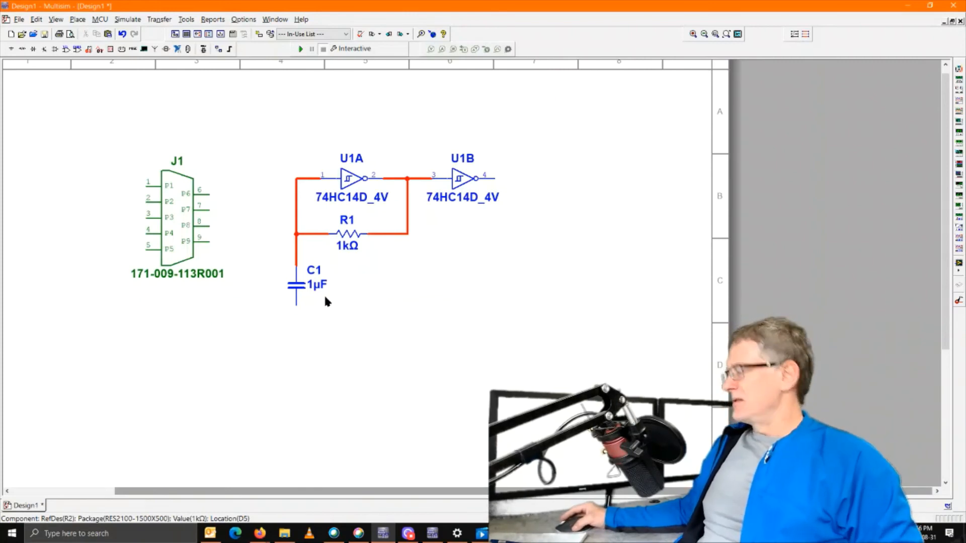
Place a GROUND component from the Sources group's POWER_SOURCES family just below C1 and wire it to C1's lower pin.
left_click(77, 20)
left_click(77, 20)
left_click(80, 19)
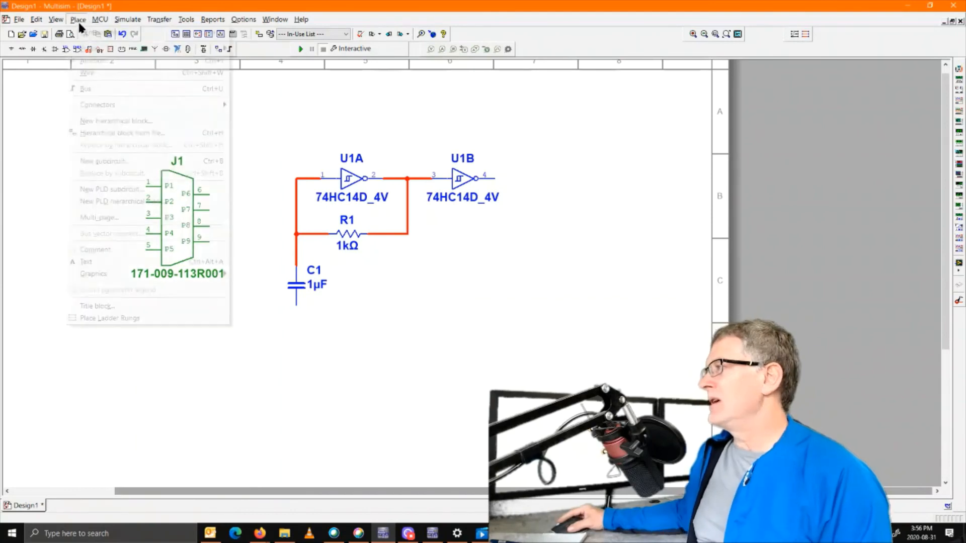
left_click(80, 32)
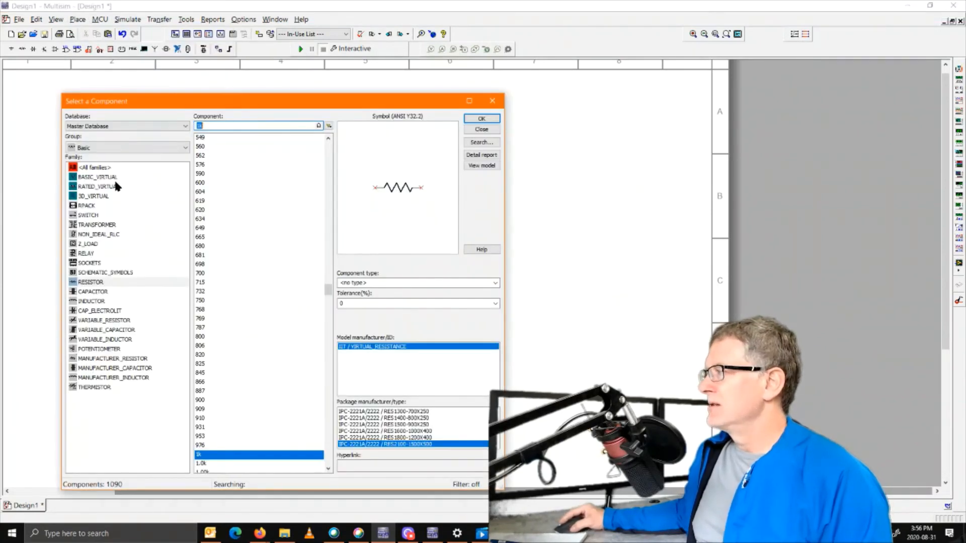
left_click(100, 147)
left_click(102, 168)
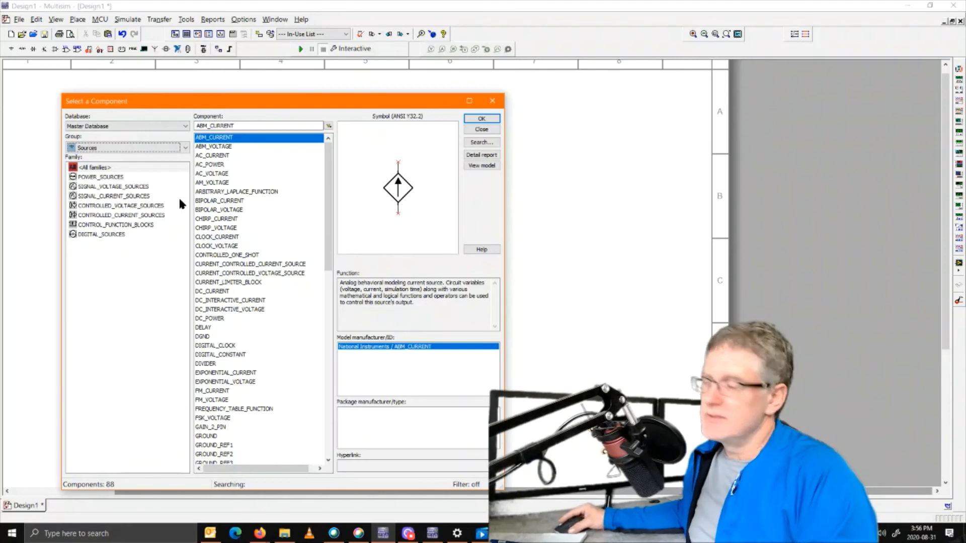
left_click(97, 179)
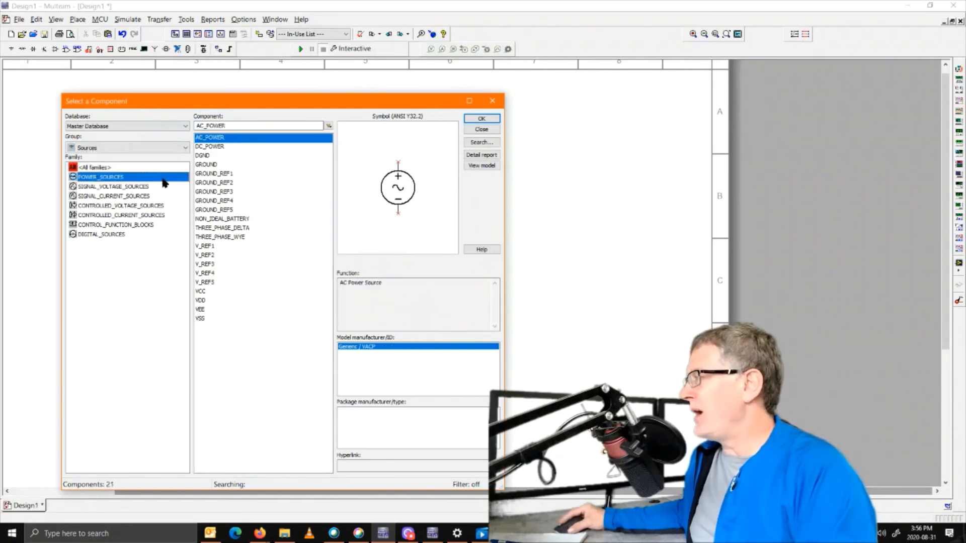
left_click(207, 164)
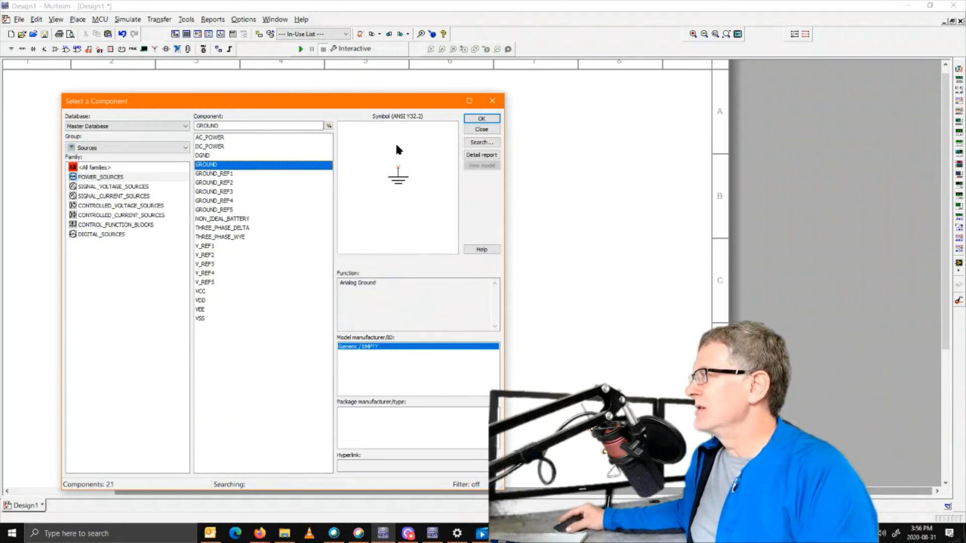
left_click(475, 119)
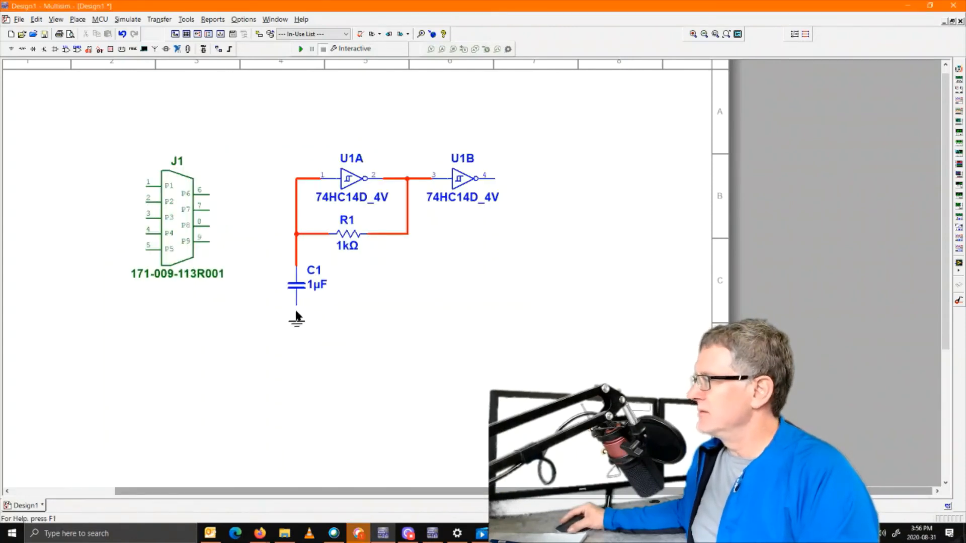
left_click(300, 316)
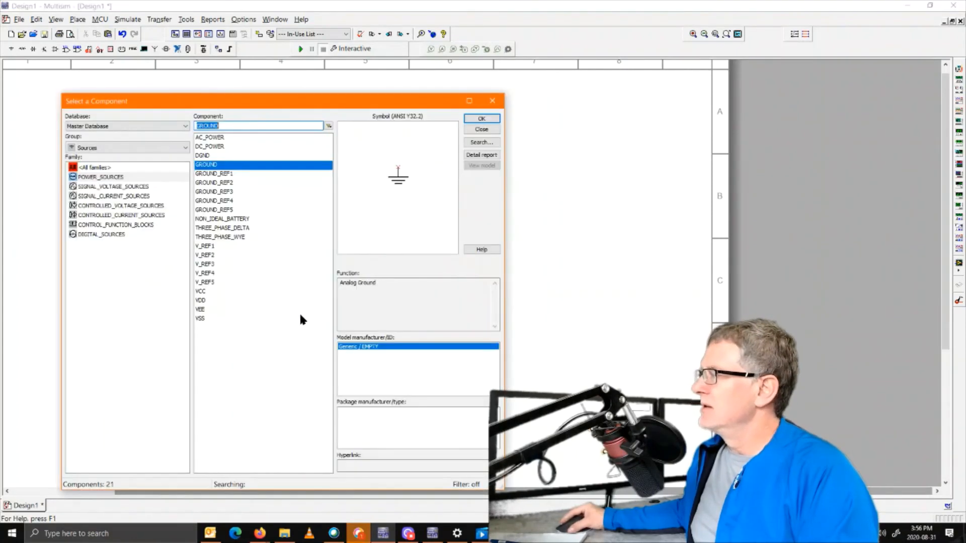
left_click(482, 130)
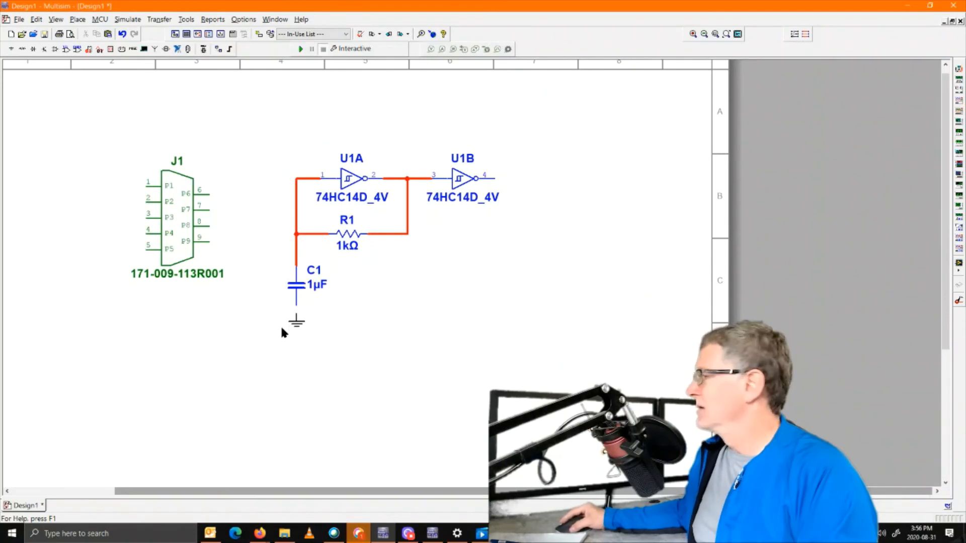
left_click_drag(296, 305, 296, 316)
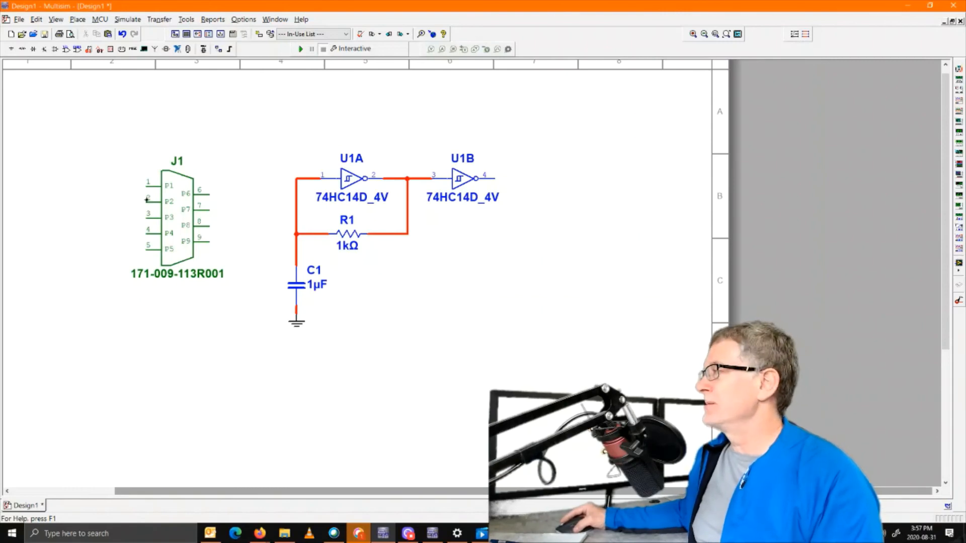
Place a VCC source from the Sources group's POWER_SOURCES family above J1 and wire it to J1's pin 1.
left_click(80, 19)
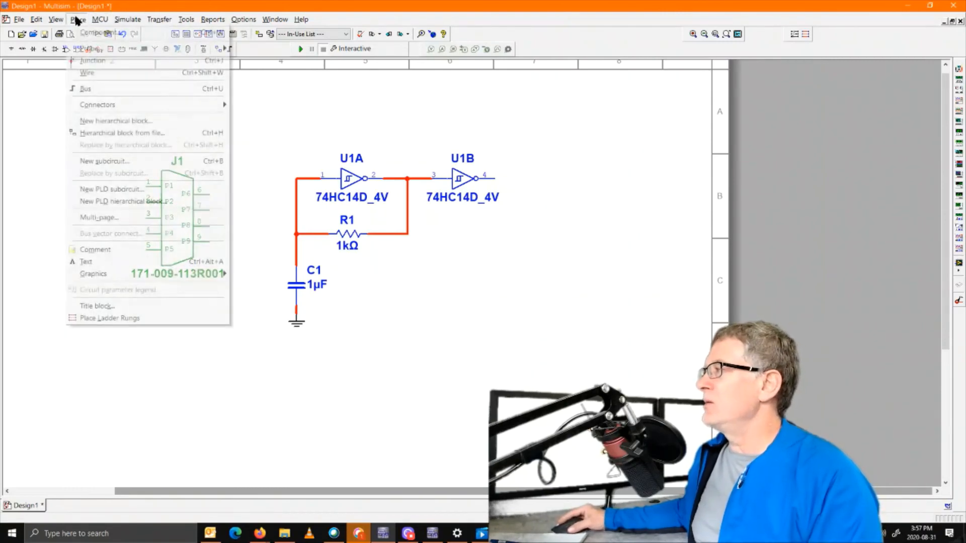
left_click(96, 32)
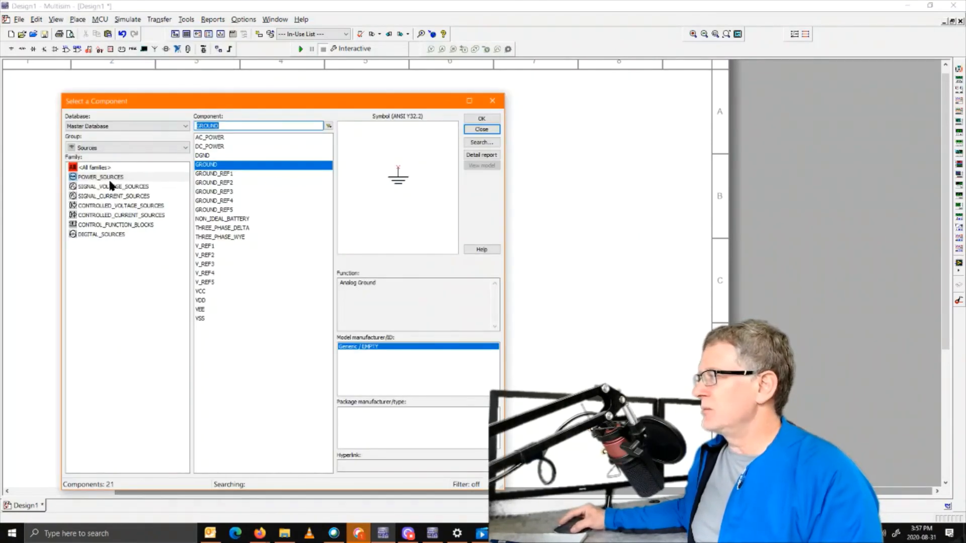
left_click(200, 292)
left_click(481, 119)
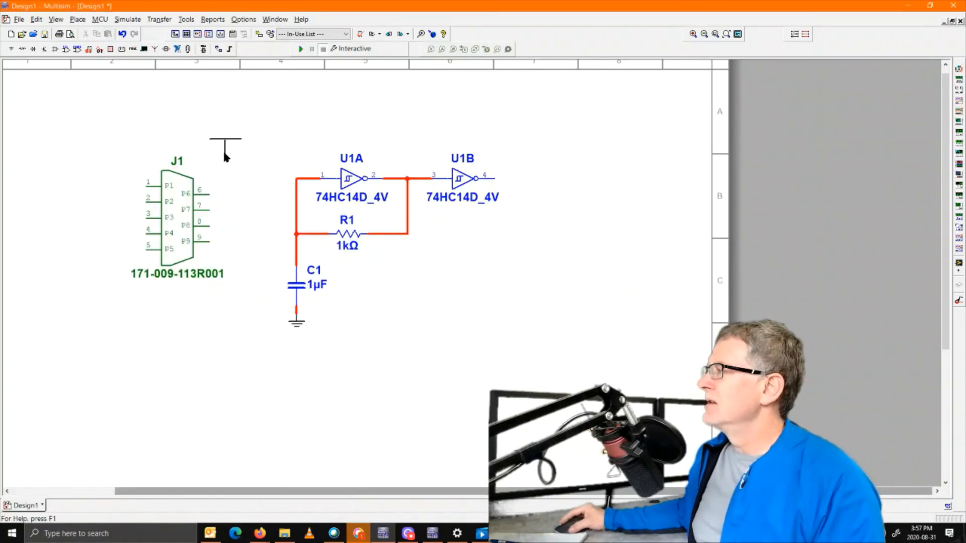
left_click(140, 143)
left_click(540, 301)
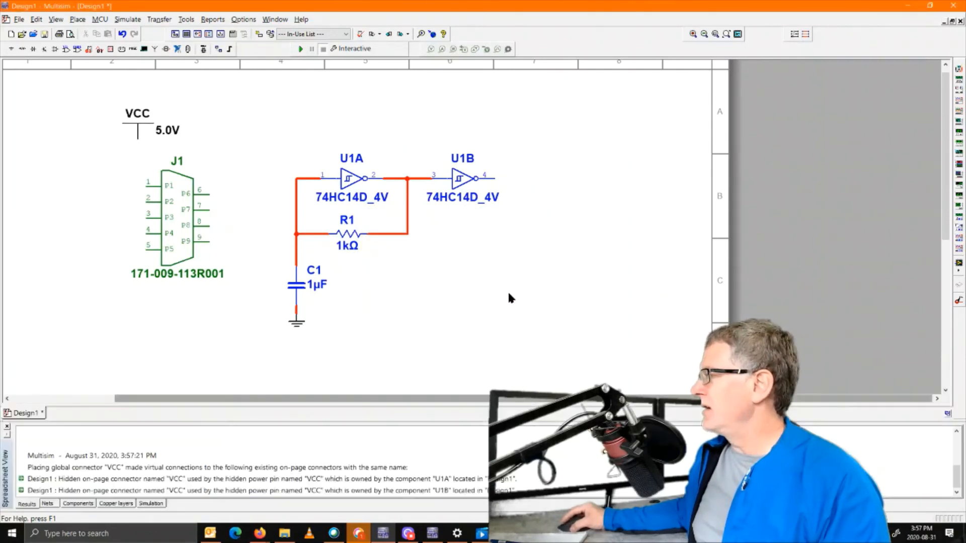
left_click(477, 130)
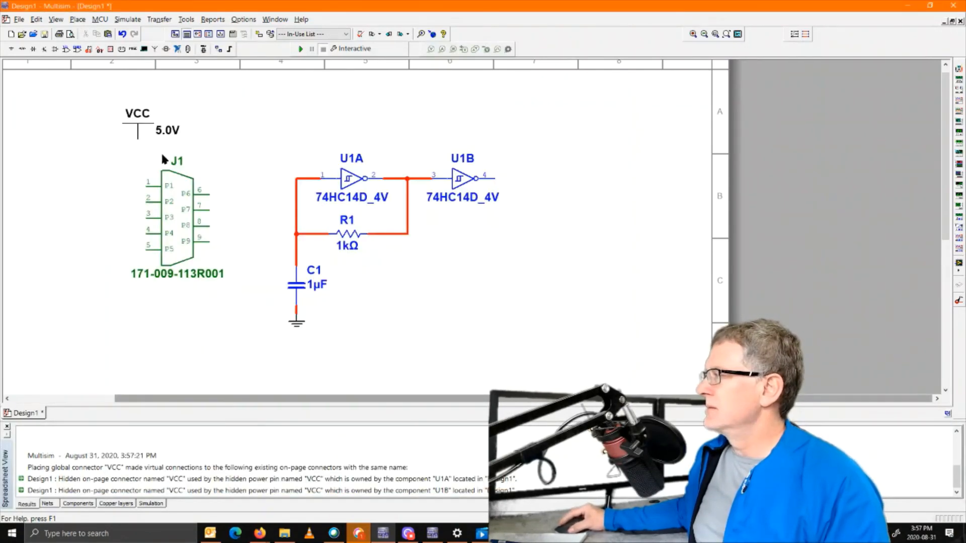
left_click(138, 141)
left_click(141, 186)
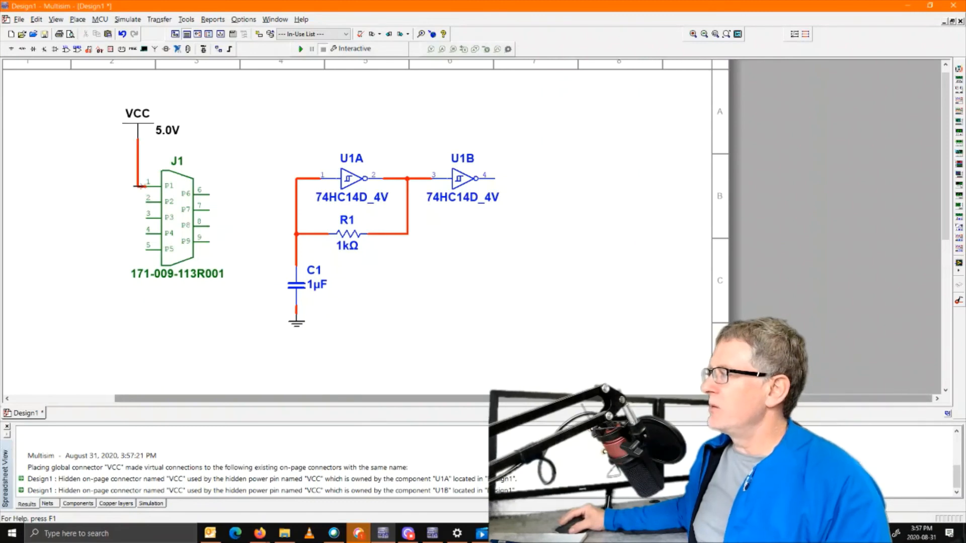
Place a copy of C1's ground symbol below and to the left of J1 and wire it to J1's pin 5.
left_click(299, 336)
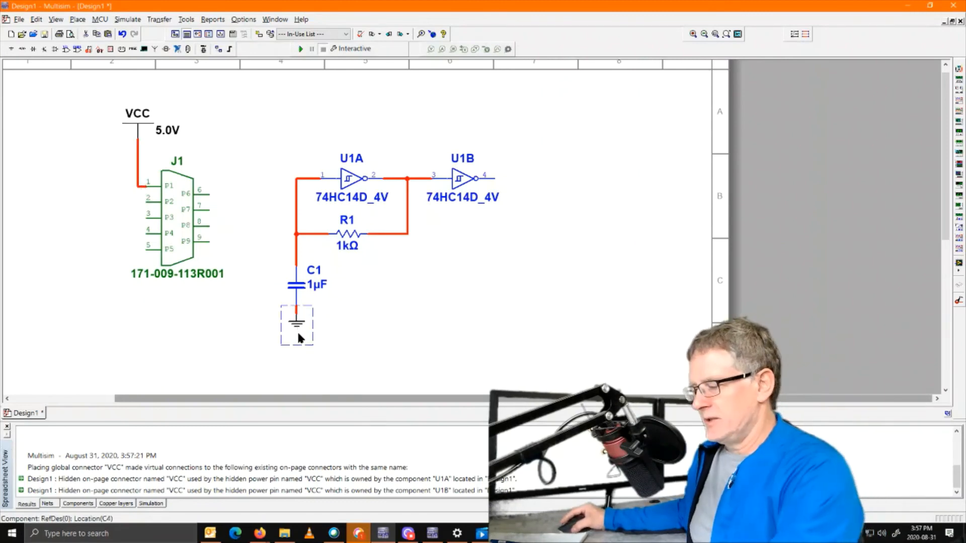
key("ctrl+v")
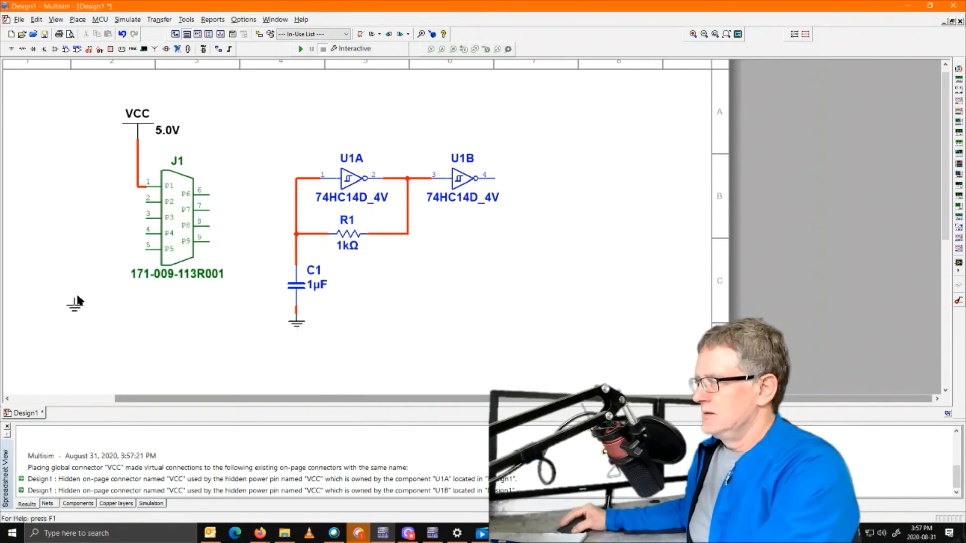
left_click(81, 298)
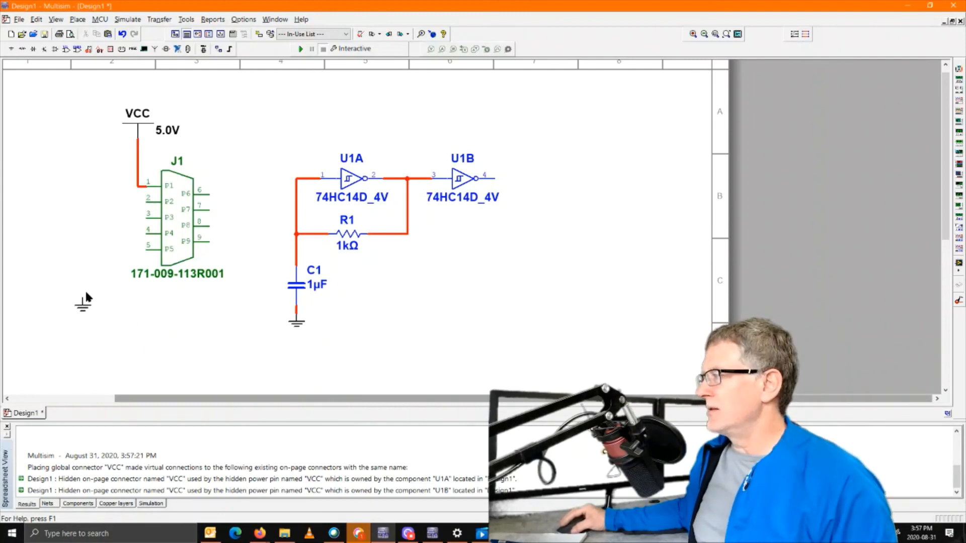
left_click(82, 300)
left_click(146, 250)
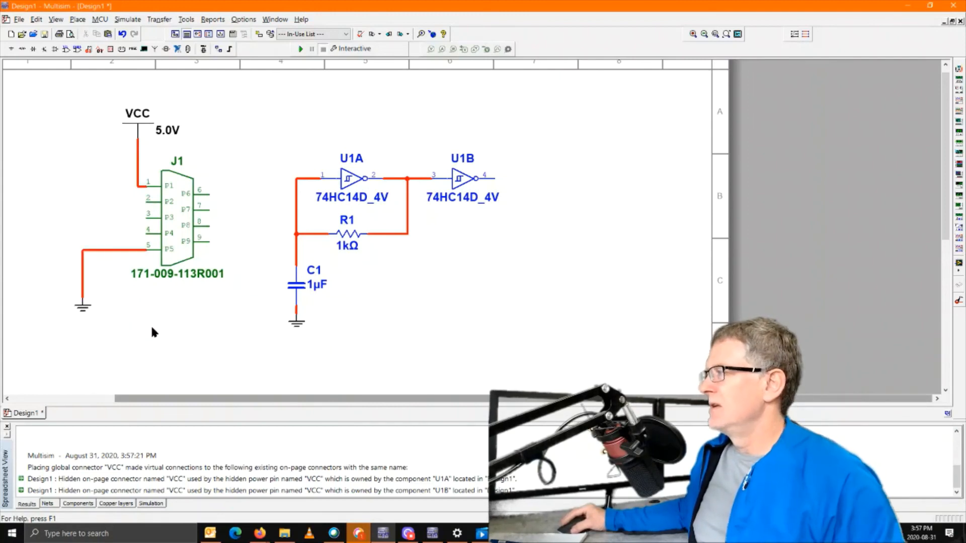
Move J1's ground symbol closer to the connector and shift the VCC symbol down and left to line up above it.
left_click_drag(81, 305, 113, 299)
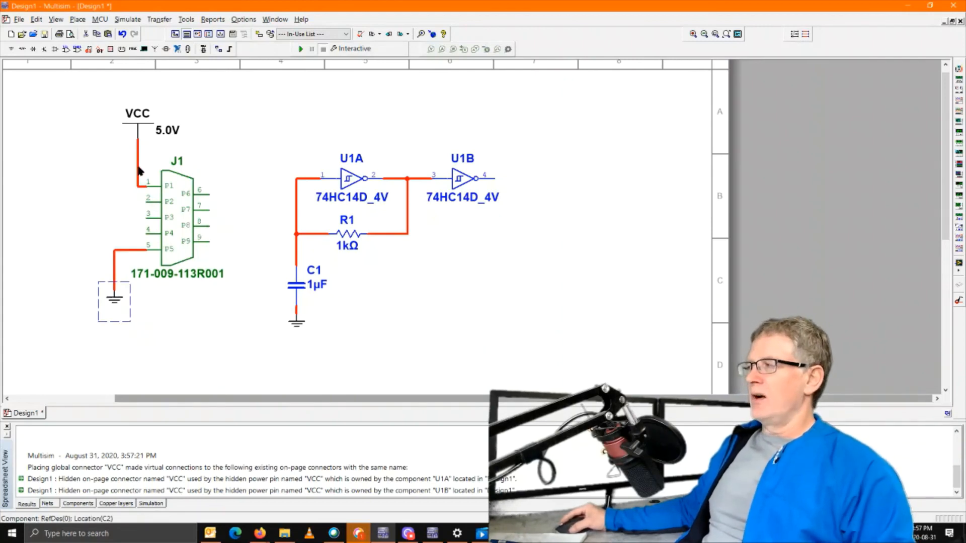
left_click_drag(137, 134, 120, 156)
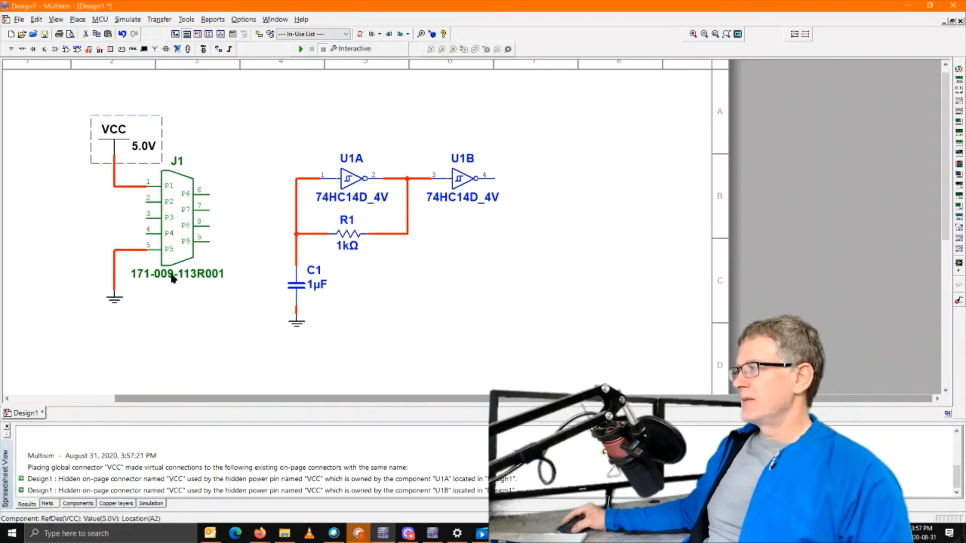
Wire J1's pin 6 to U1A's input node, and route U1B's output pin 4 beneath the circuit to J1's pin 7.
left_click(207, 193)
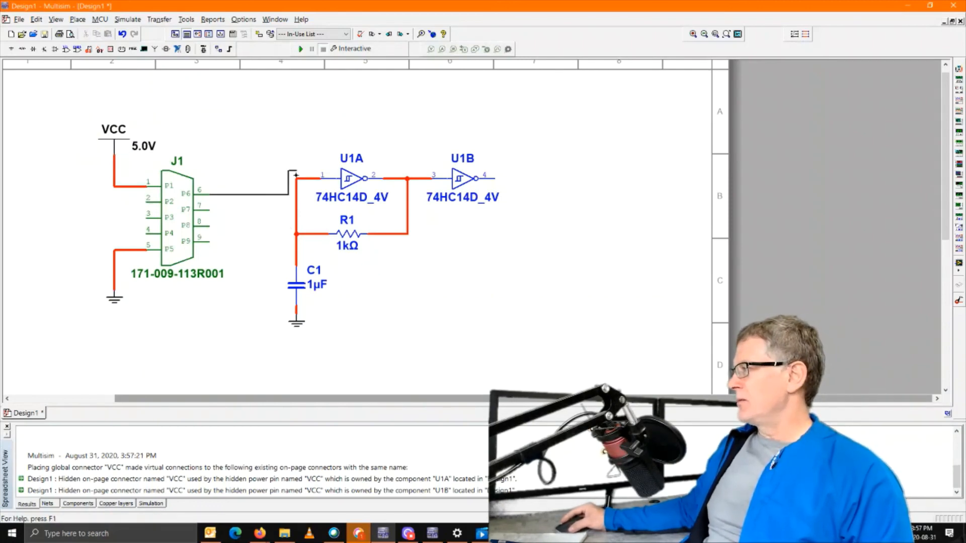
left_click(297, 178)
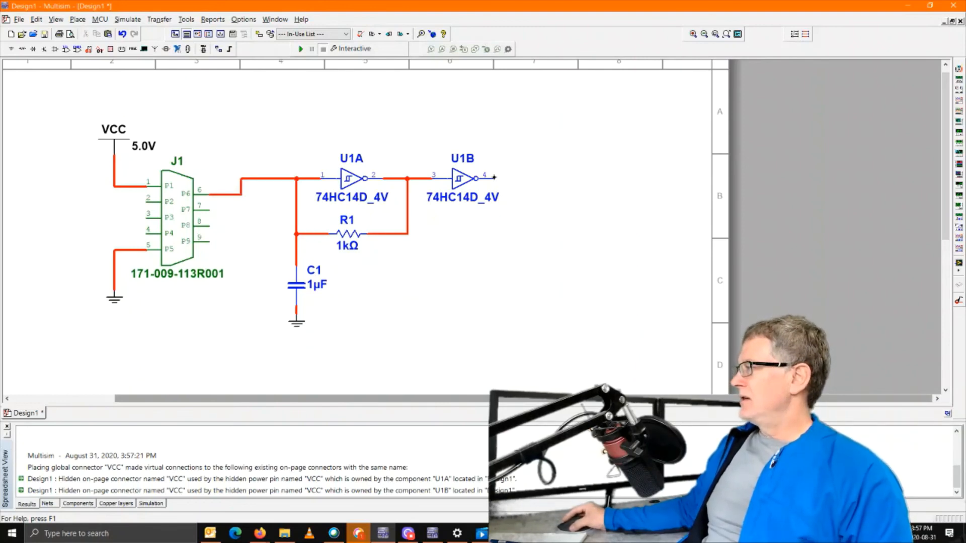
left_click(494, 178)
left_click(542, 320)
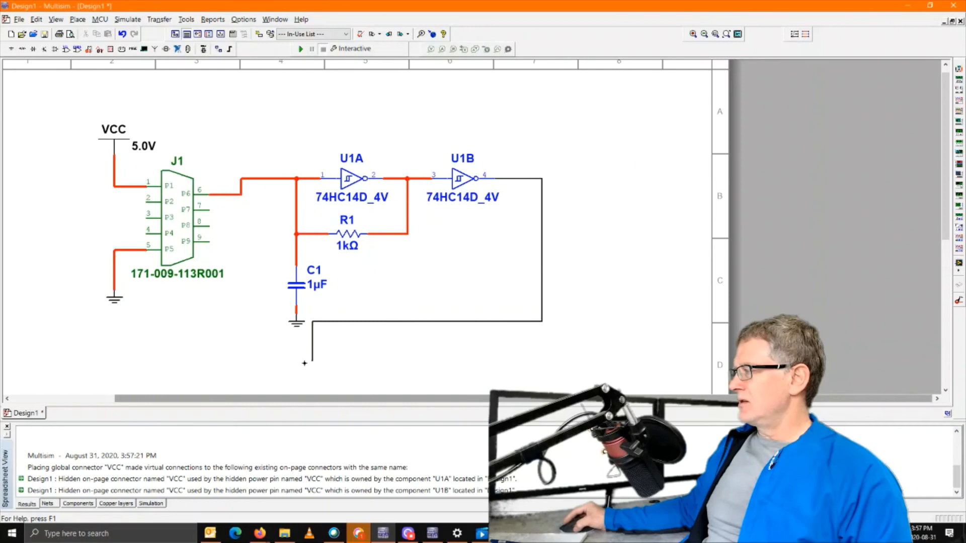
left_click(400, 321)
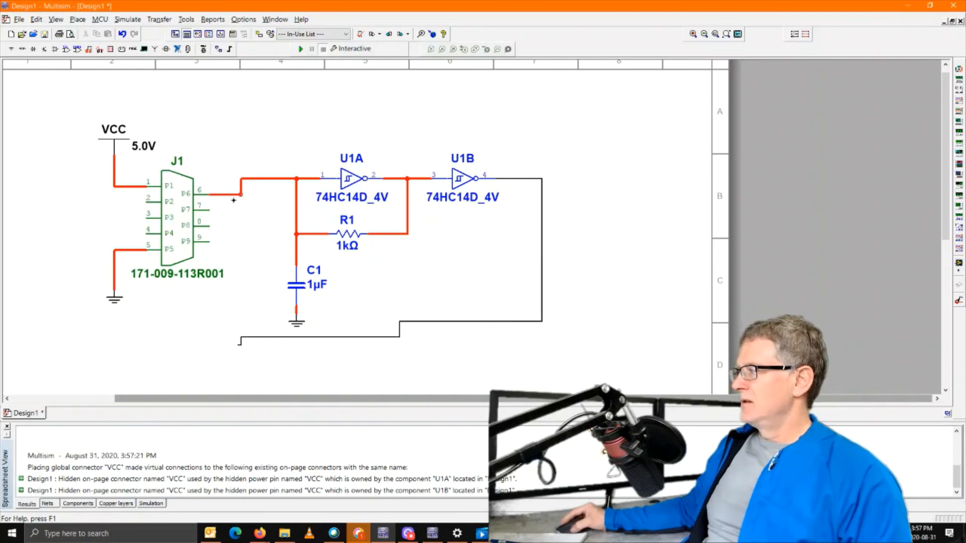
left_click(209, 210)
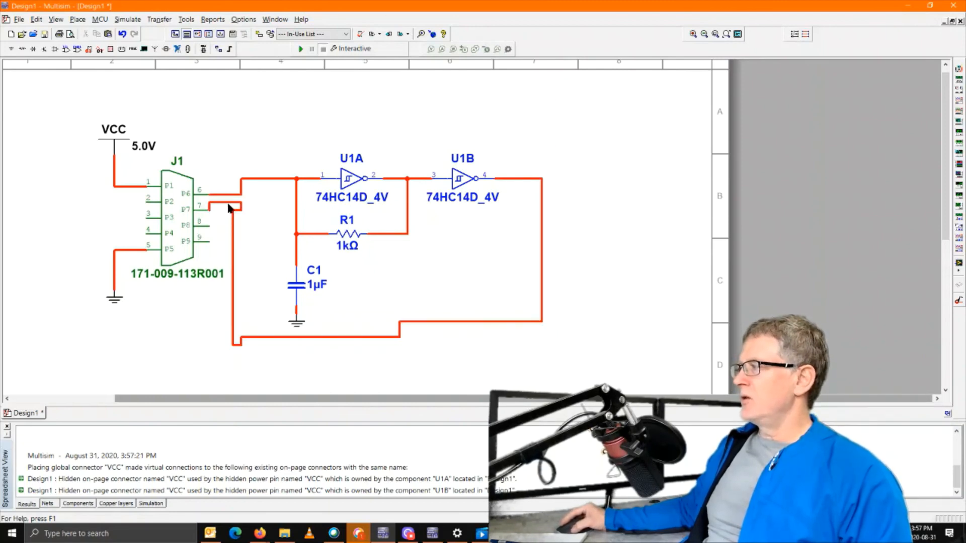
Straighten the wire between U1B's output and J1's pin 7 so its lower run forms one horizontal line below the circuit.
left_click(232, 214)
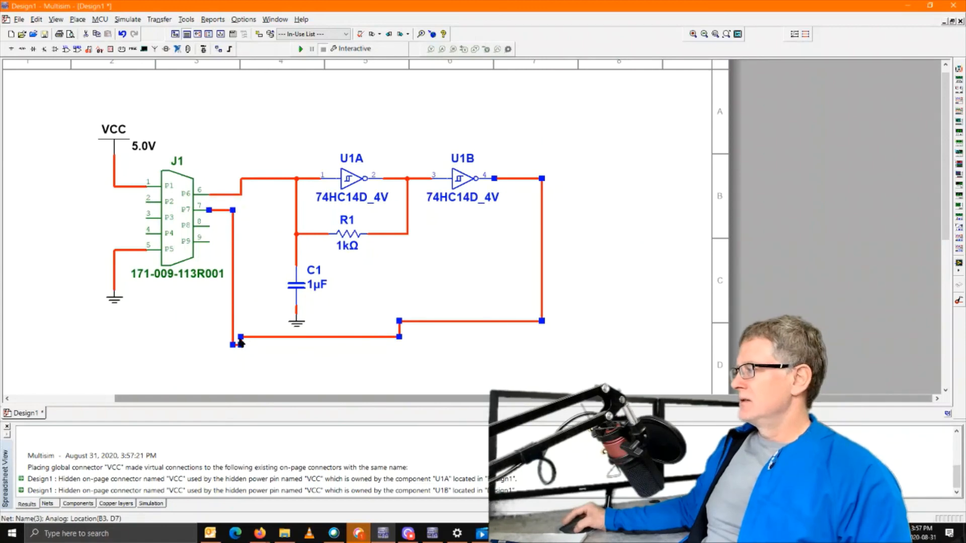
left_click_drag(274, 336, 275, 345)
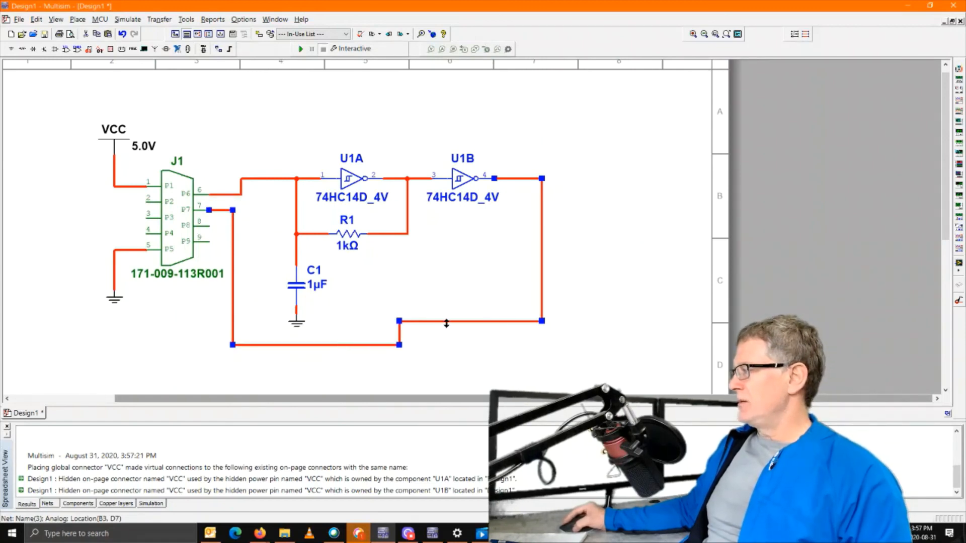
left_click_drag(452, 321, 454, 345)
left_click(574, 351)
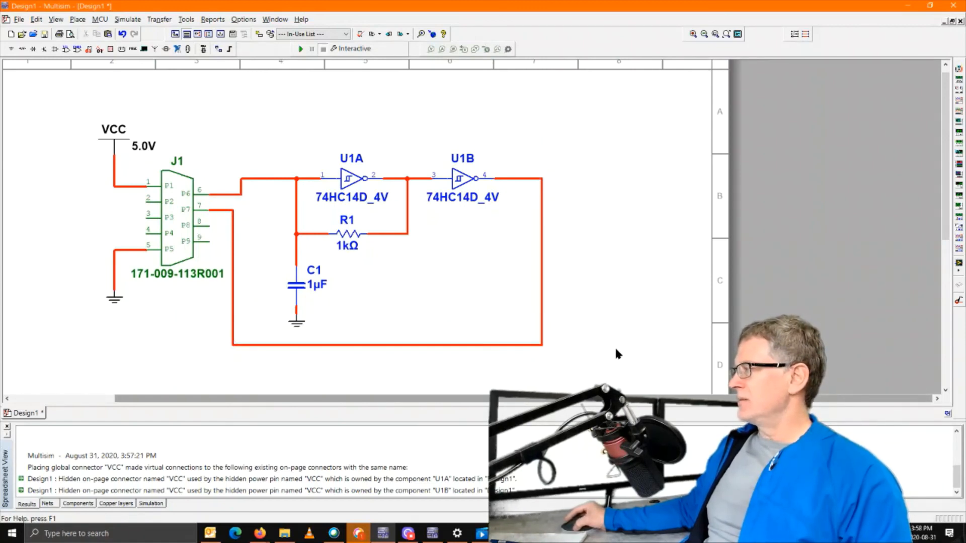